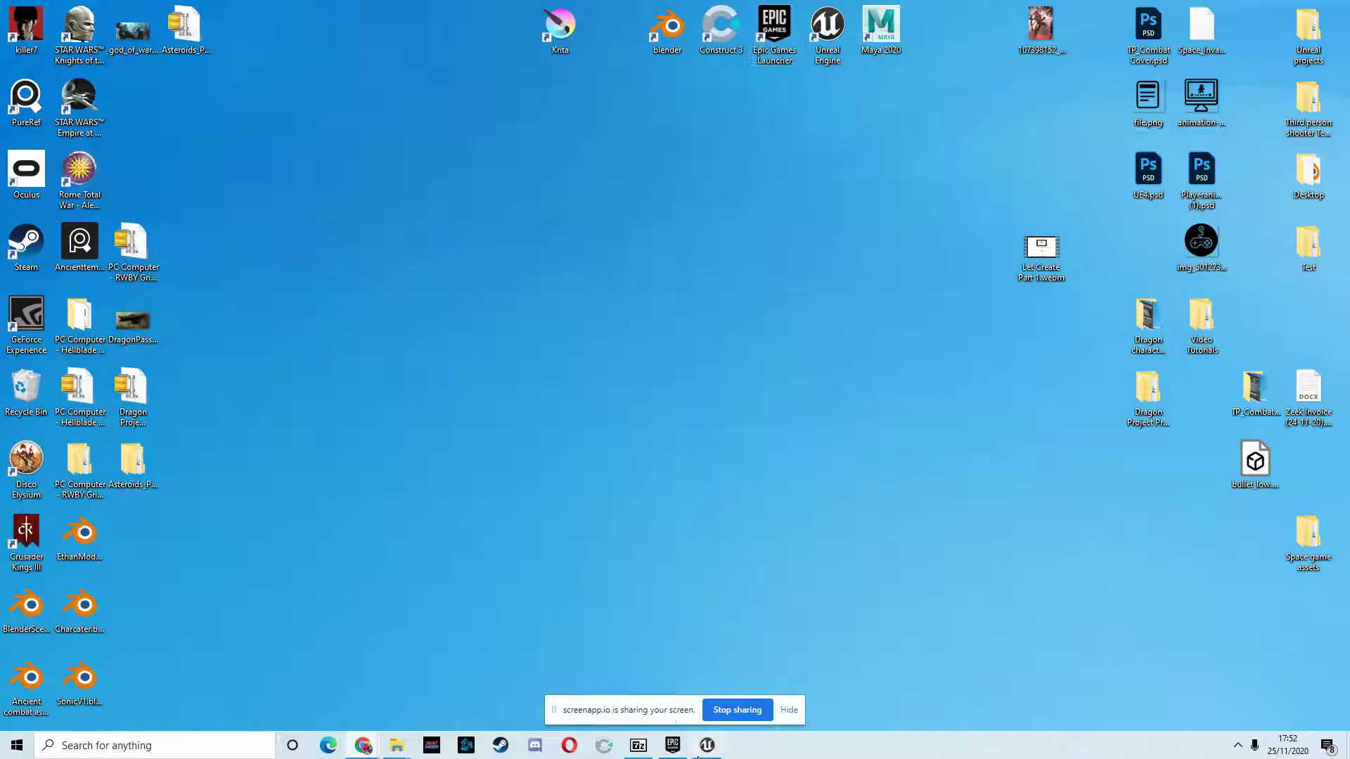
# Switch to Unreal Editor and inspect the dark spaceship corridor around the selected door and frame from both directions
pyautogui.click(706, 744)
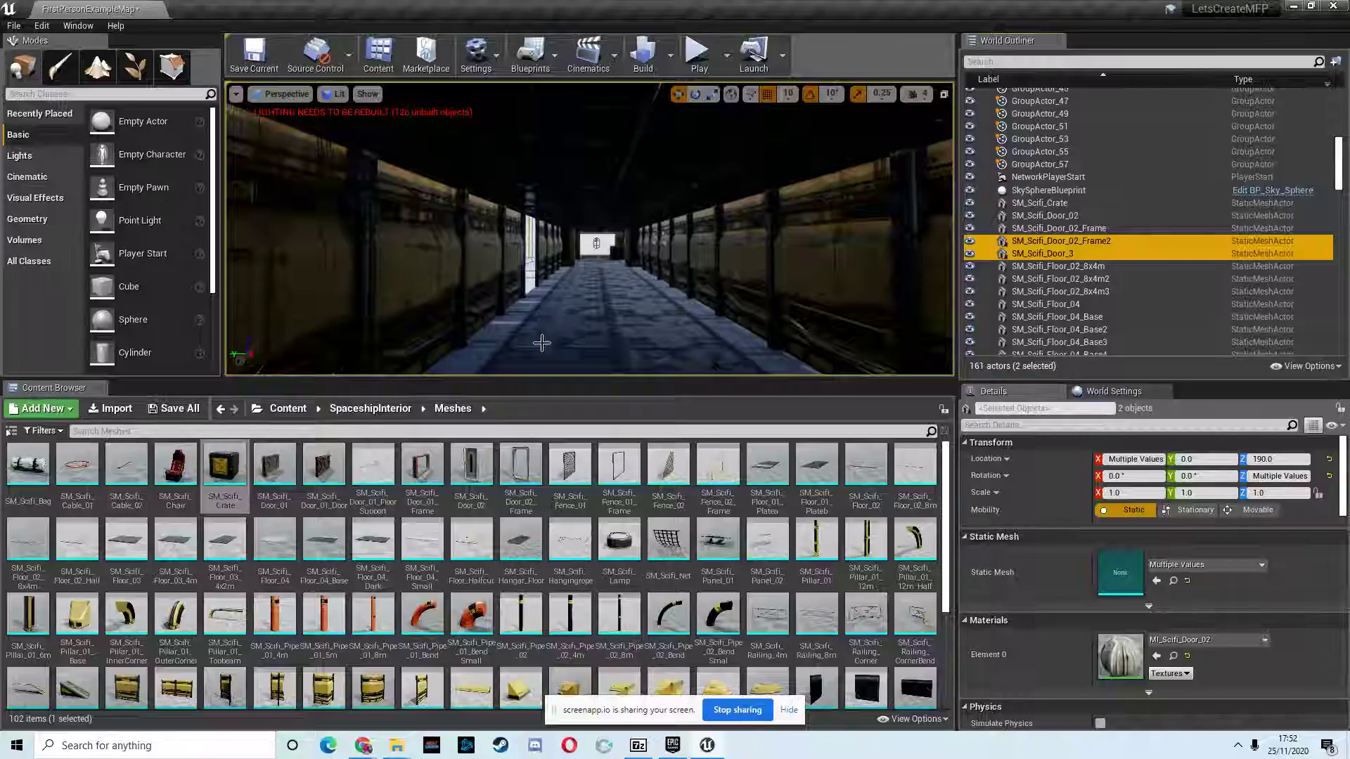
pyautogui.moveTo(661, 284); pyautogui.dragTo(986, 357, button='right')
pyautogui.press('f')
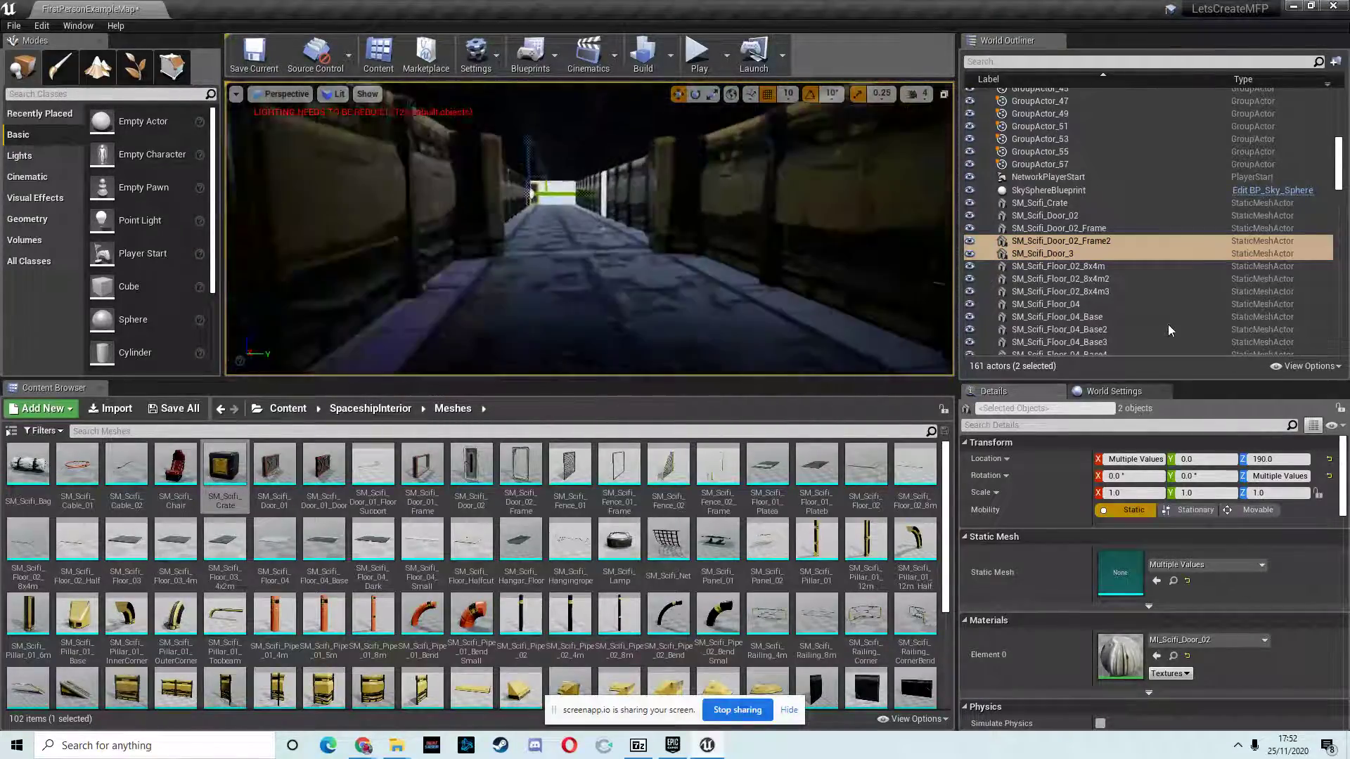
pyautogui.press('w')
pyautogui.moveTo(1150, 314); pyautogui.dragTo(1173, 325, button='right')
pyautogui.press('Down')
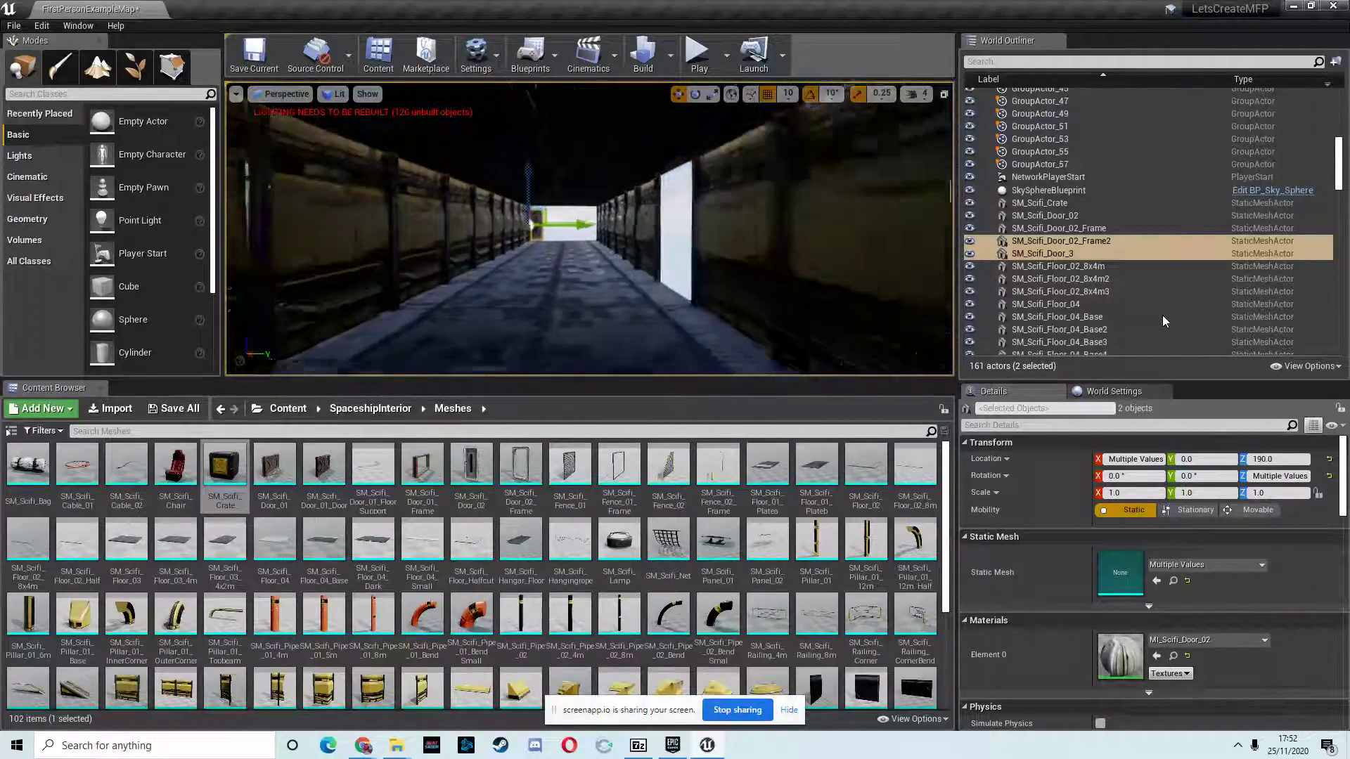
pyautogui.press('Left')
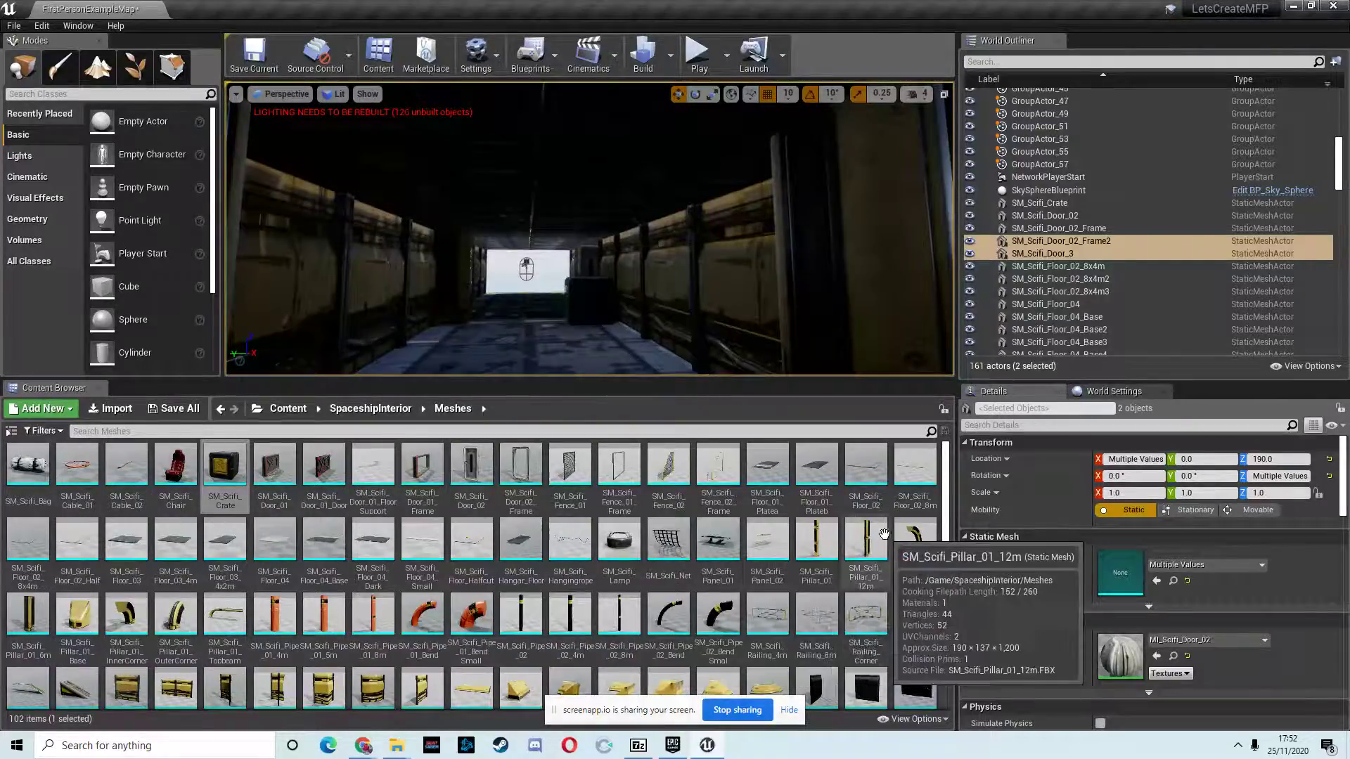
# Search the SpaceshipInterior Meshes folder for "light" and clear the search again
pyautogui.click(108, 431)
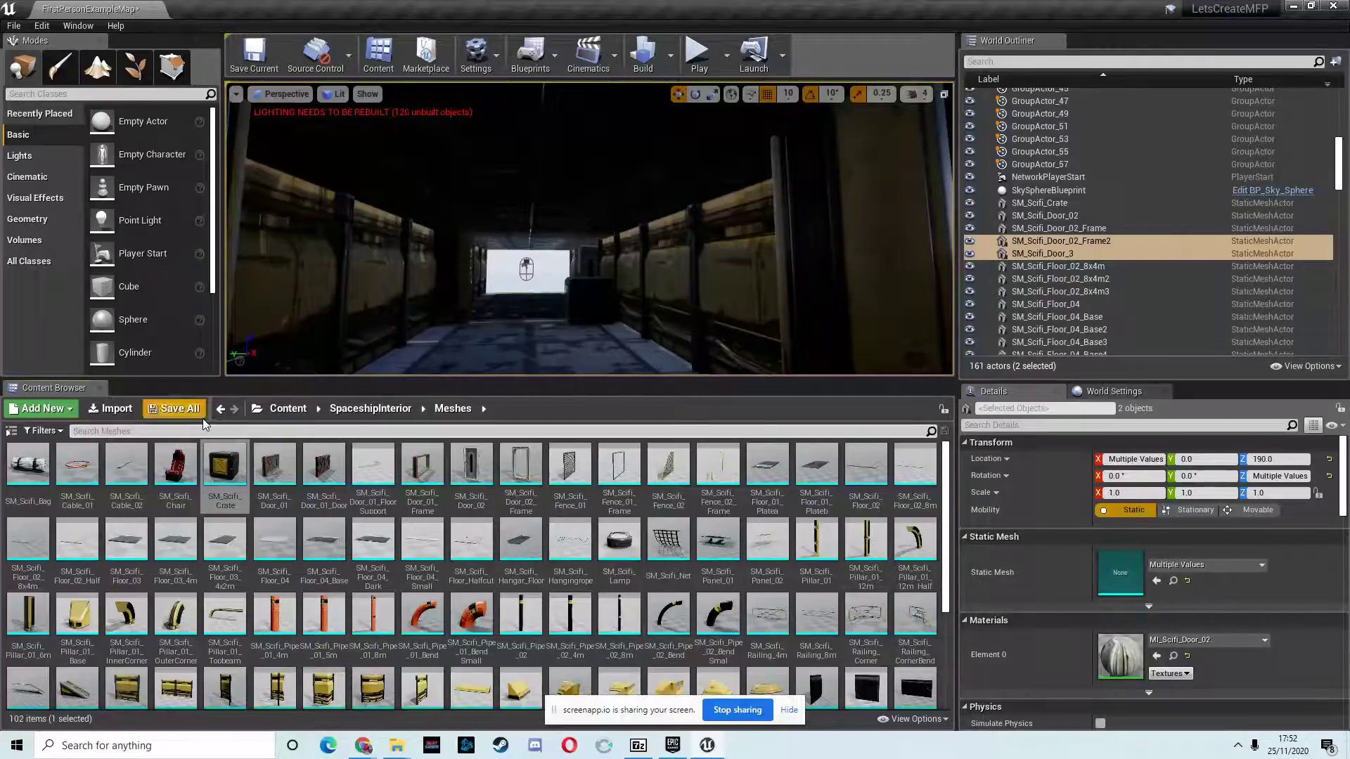
pyautogui.write('light')
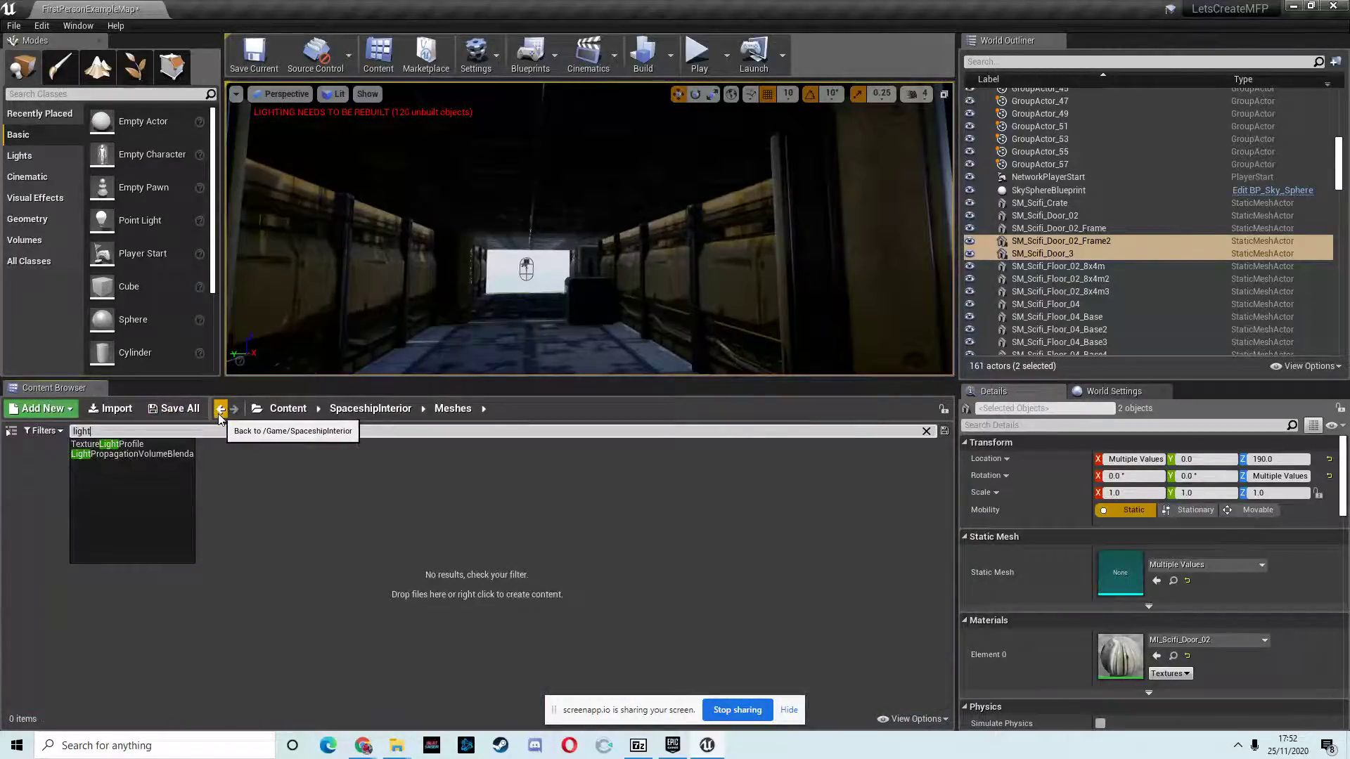
pyautogui.press('BackSpace')
pyautogui.press('BackSpace')
pyautogui.press('BackSpace')
pyautogui.press('BackSpace')
pyautogui.press('BackSpace')
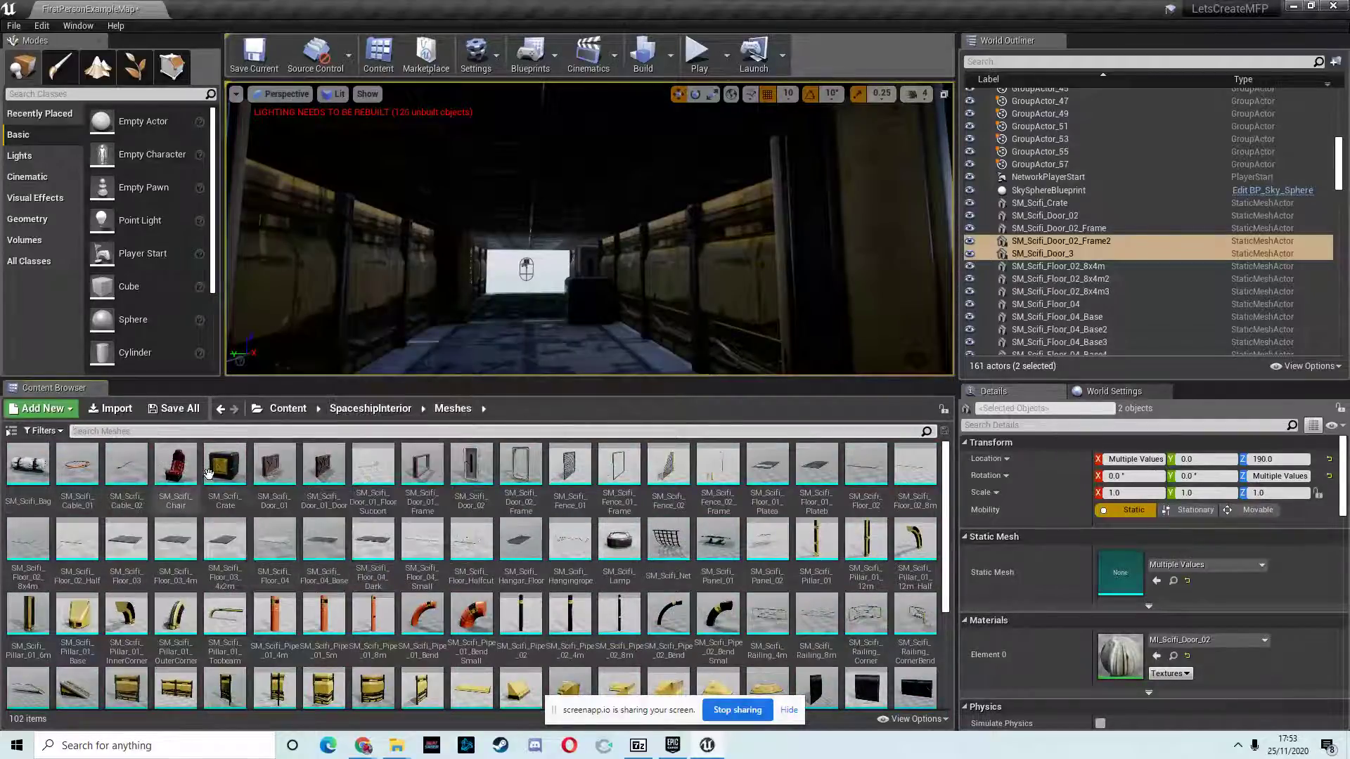
# Look through the meshes in the SpaceshipInterior Meshes folder for a usable light fixture
pyautogui.moveTo(347, 497)
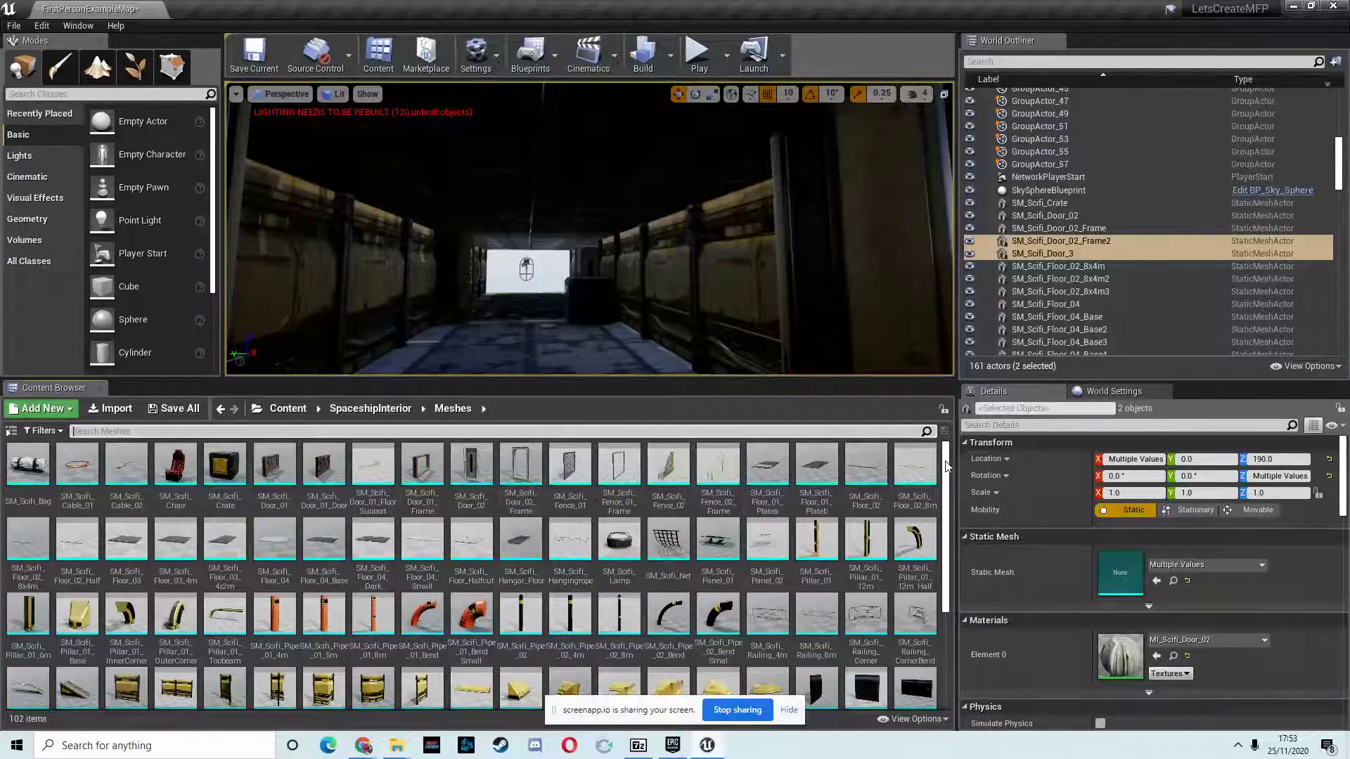
pyautogui.moveTo(948, 466); pyautogui.dragTo(942, 619)
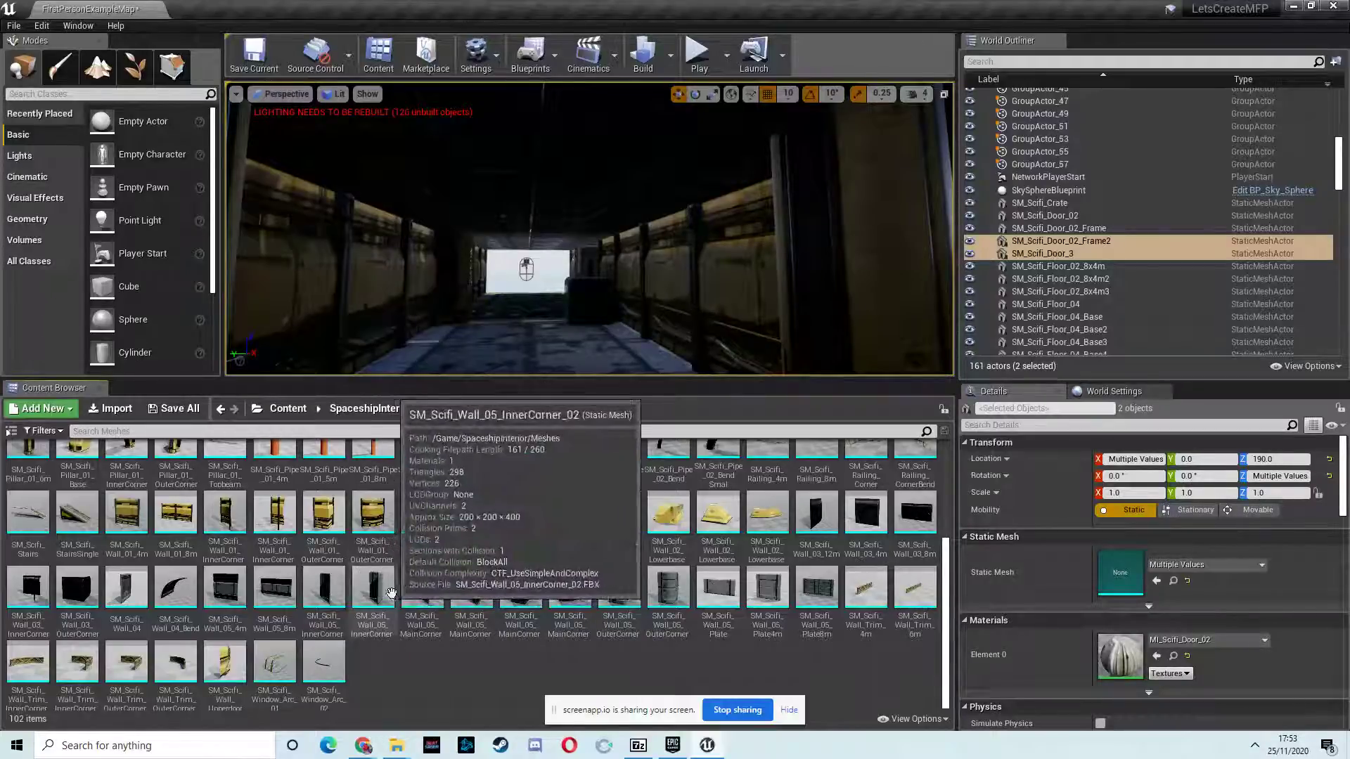
pyautogui.moveTo(475, 588)
pyautogui.scroll(5, 475, 588)
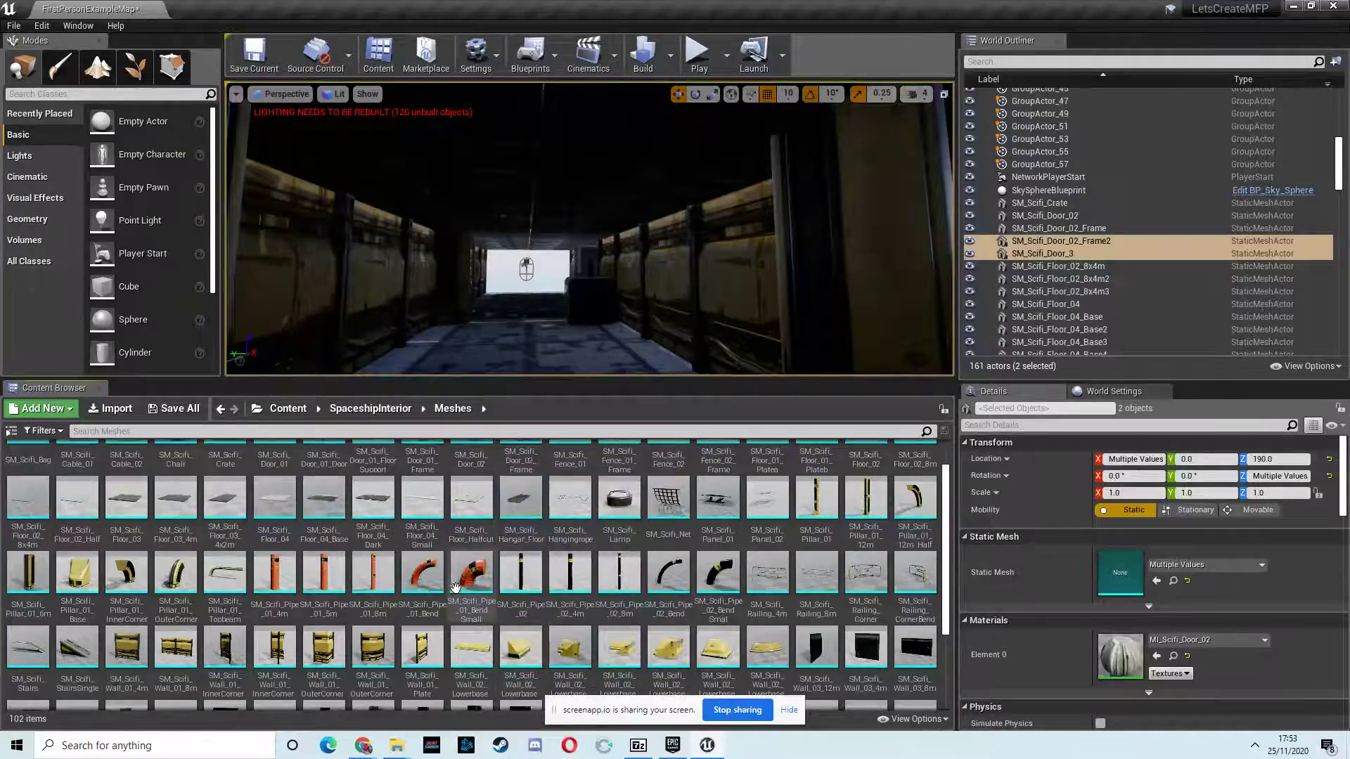
pyautogui.scroll(1, 447, 590)
pyautogui.moveTo(387, 550)
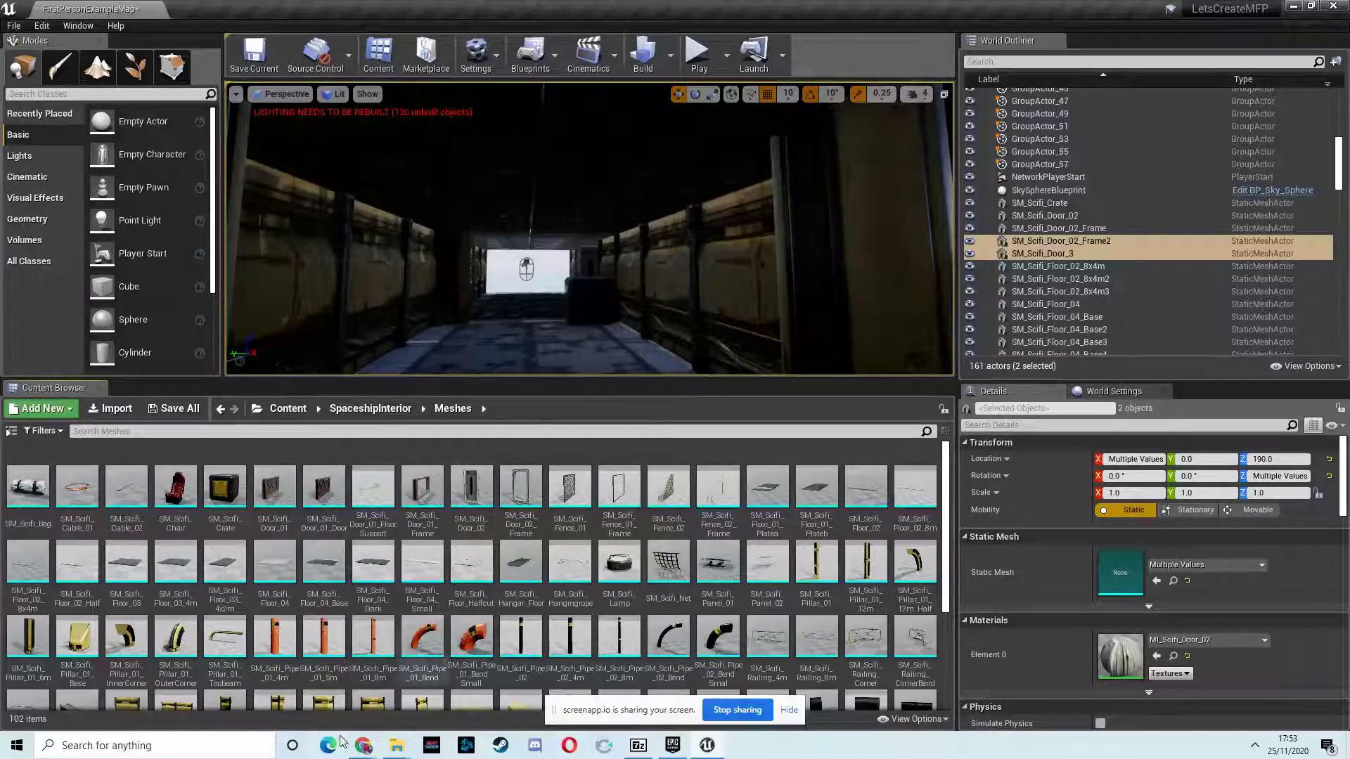
# Switch to Chrome, maximize it and search Google in a new tab for "free scifi light fbx"
pyautogui.moveTo(368, 746)
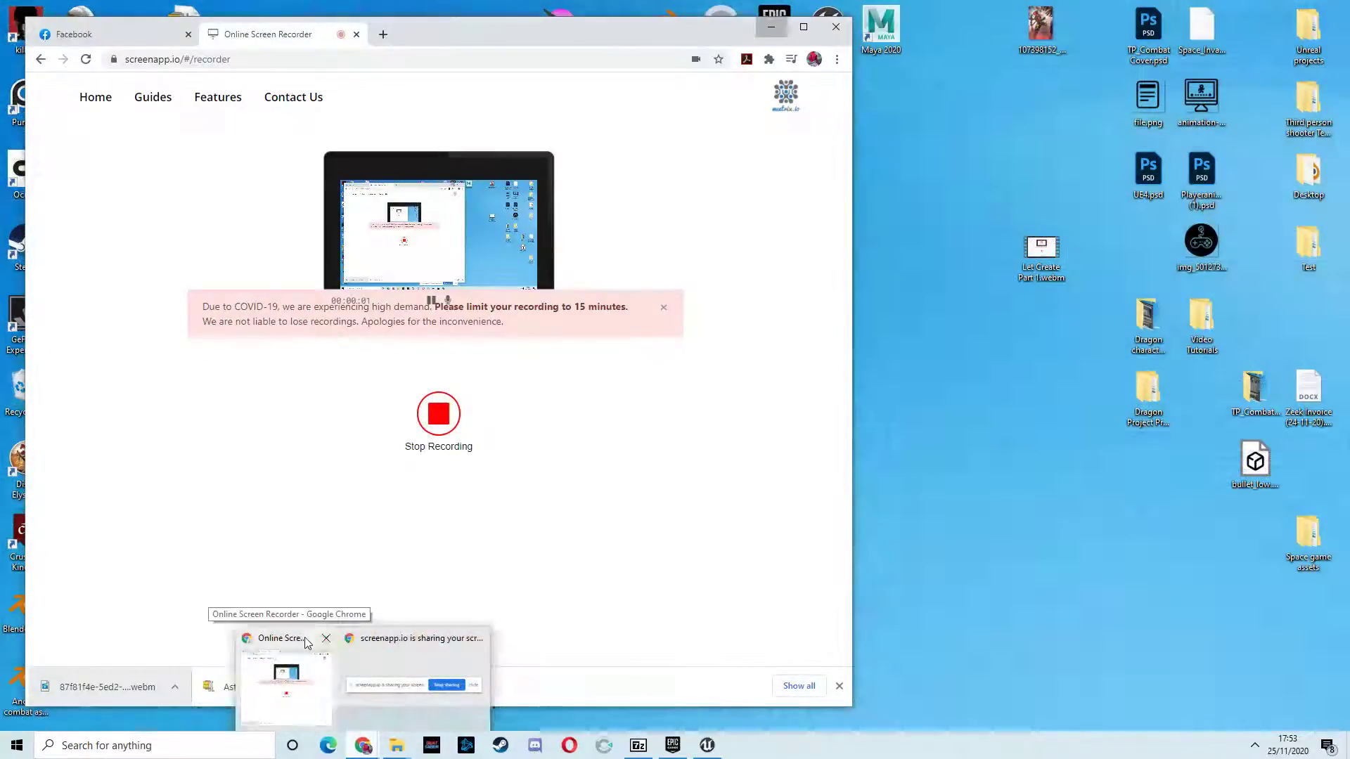
pyautogui.click(285, 675)
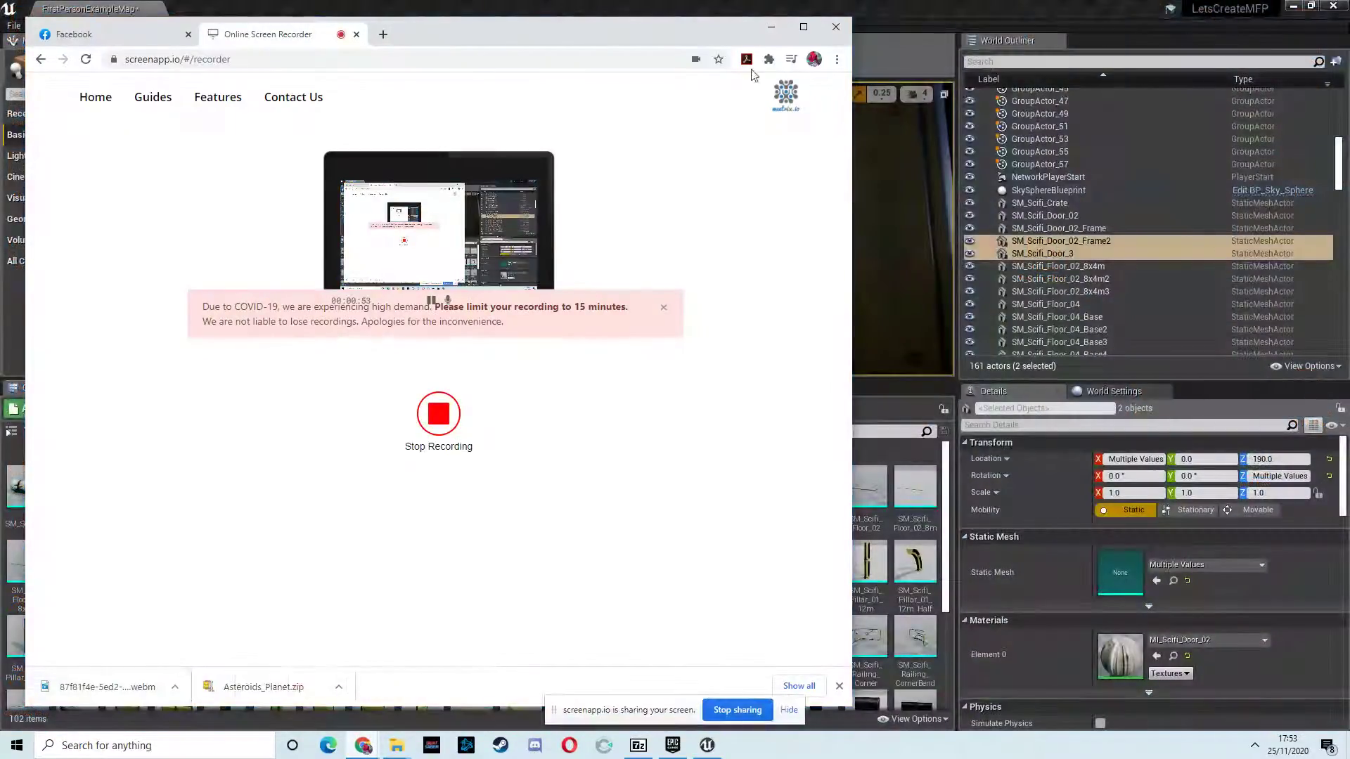
pyautogui.click(809, 27)
pyautogui.click(355, 12)
pyautogui.click(370, 37)
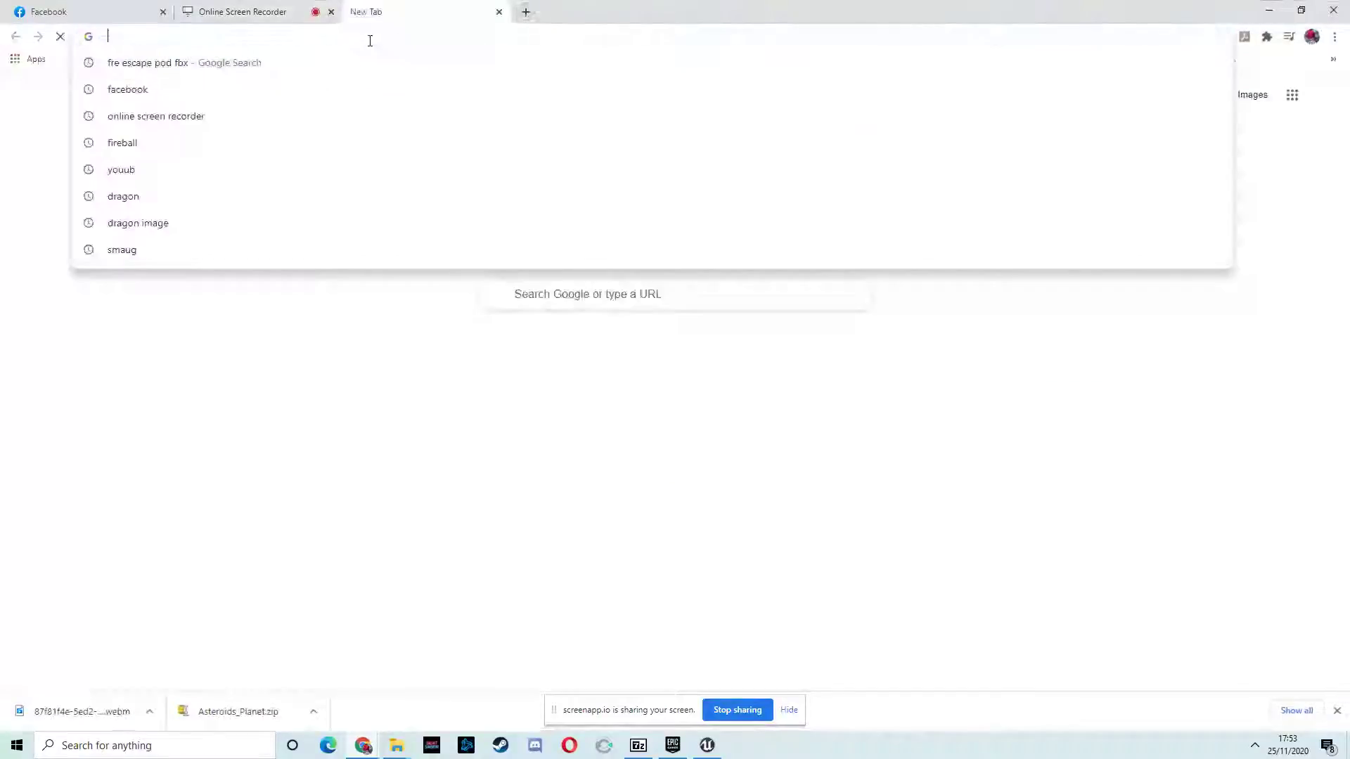
pyautogui.write('free sc')
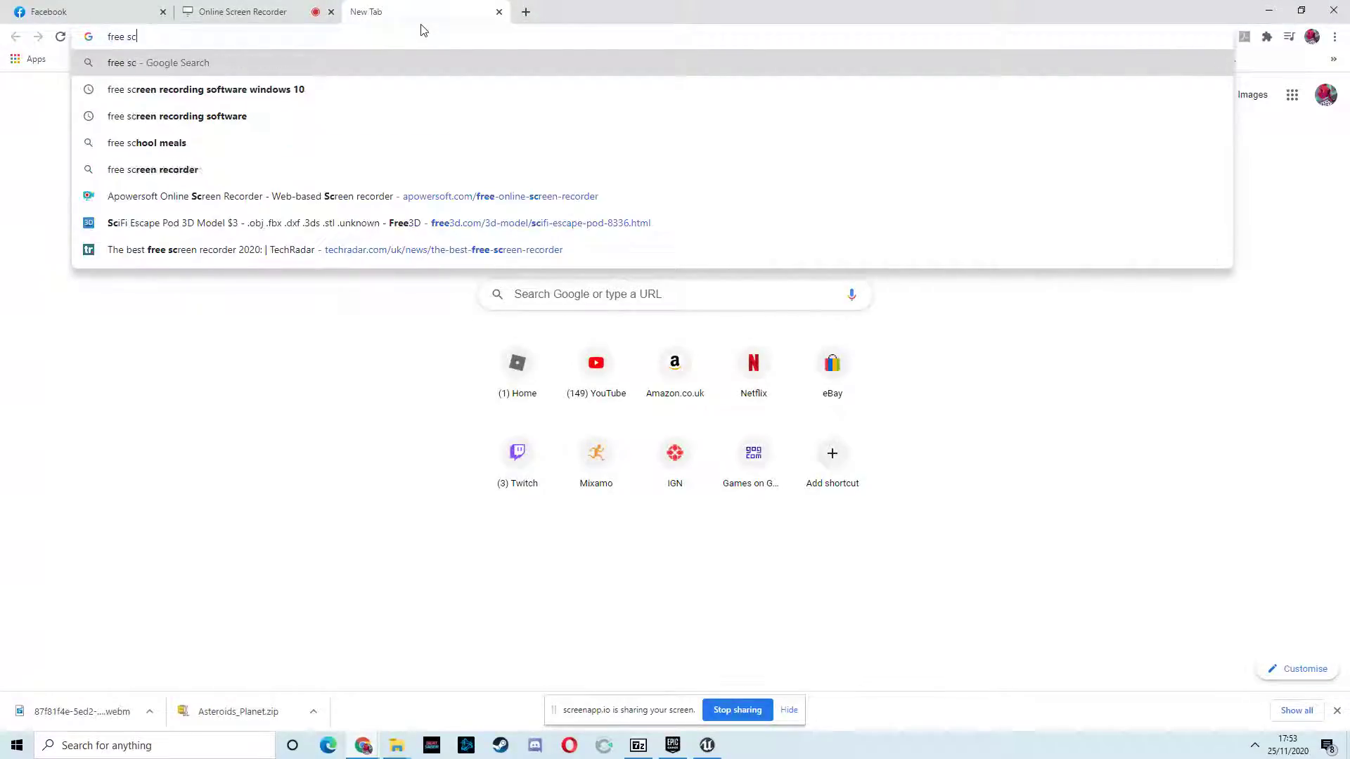
pyautogui.write('ifi light')
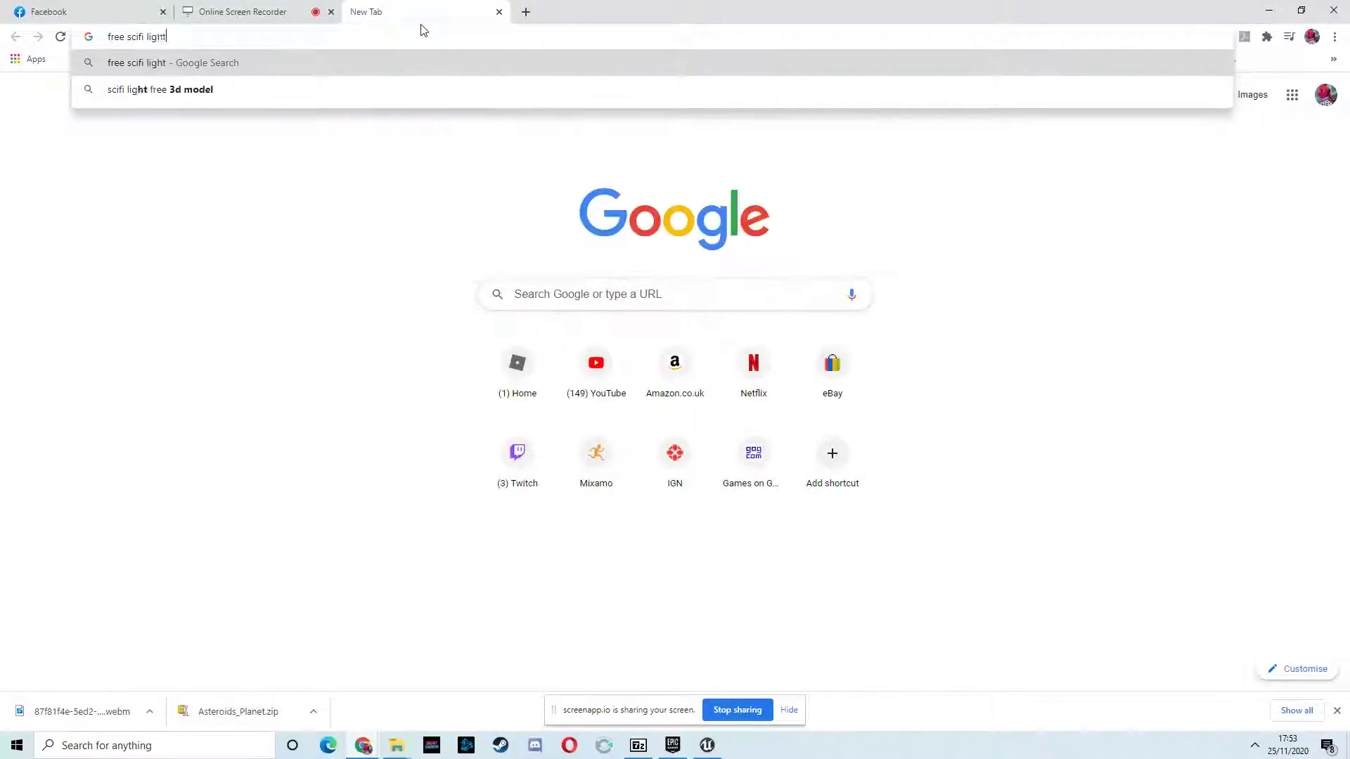
pyautogui.write(' fbx')
pyautogui.press('Return')
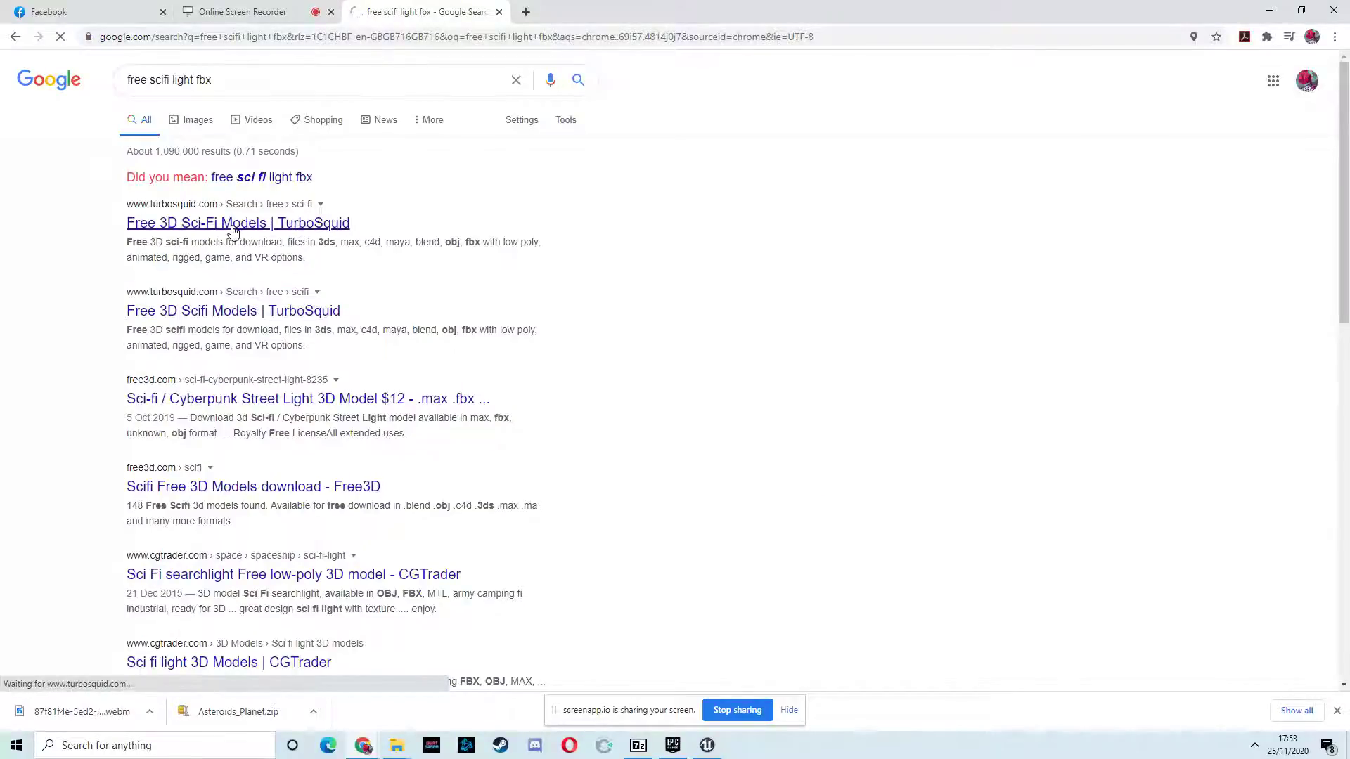
# Browse TurboSquid's Free 3D Sci-Fi Models page for a light model and return to the search results
pyautogui.scroll(-1, 593, 259)
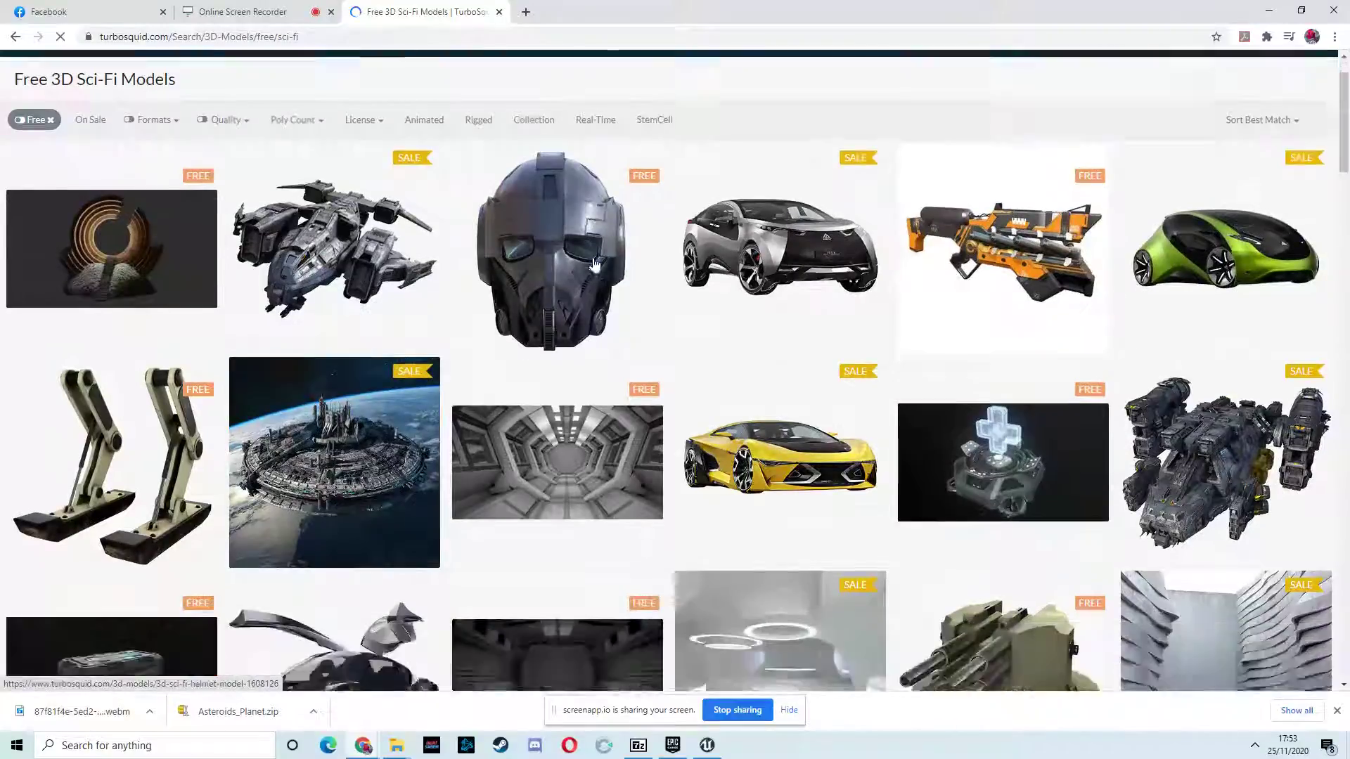
pyautogui.scroll(-6, 595, 263)
pyautogui.scroll(8, 594, 264)
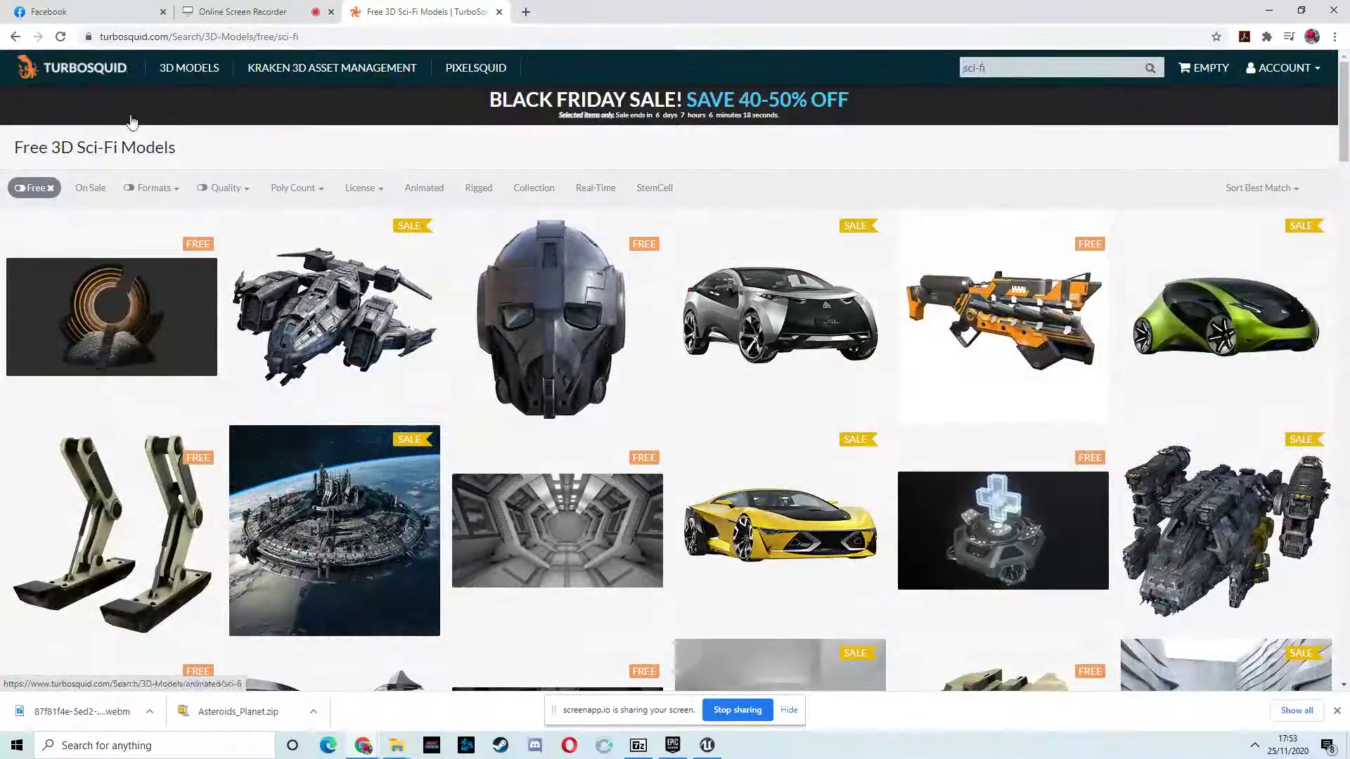
pyautogui.click(14, 35)
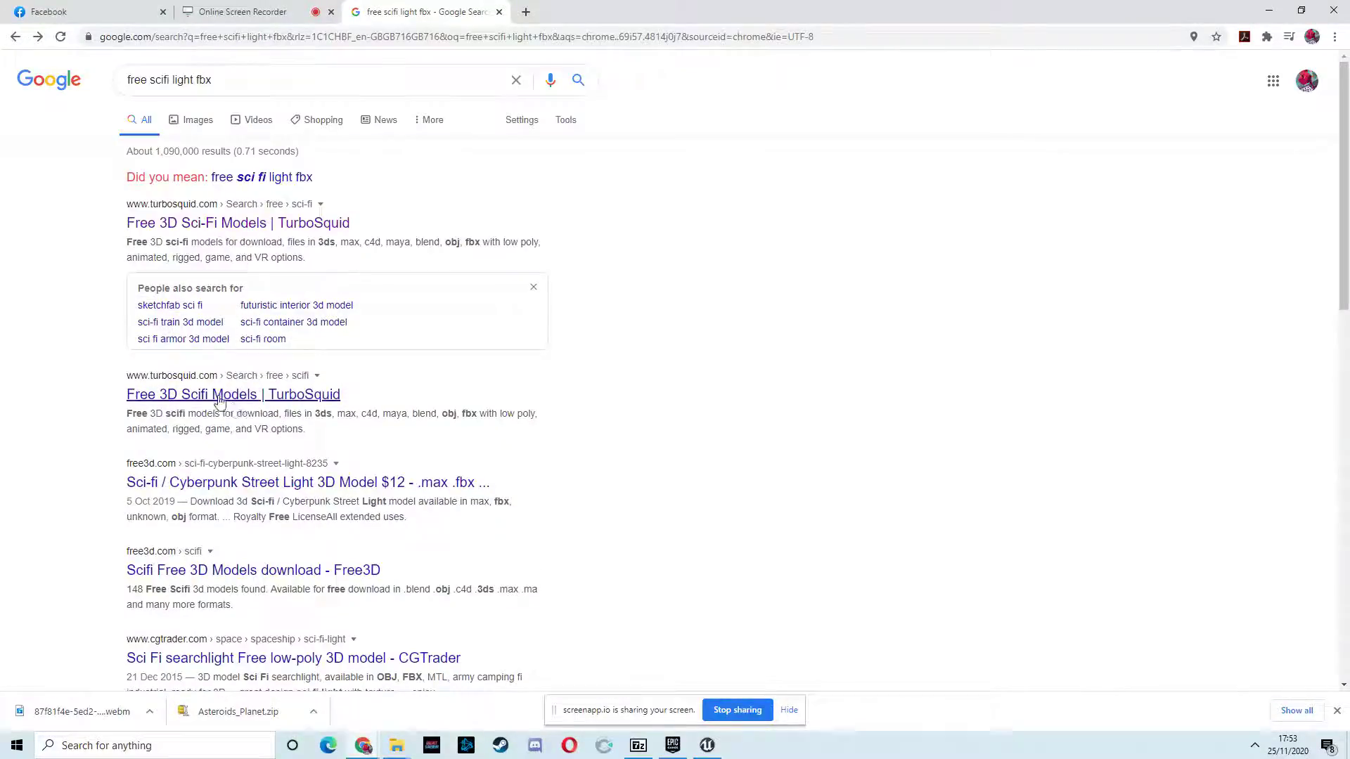
# Open the Free 3D Scifi Models result on TurboSquid, check it for lights and return to the search results
pyautogui.click(238, 395)
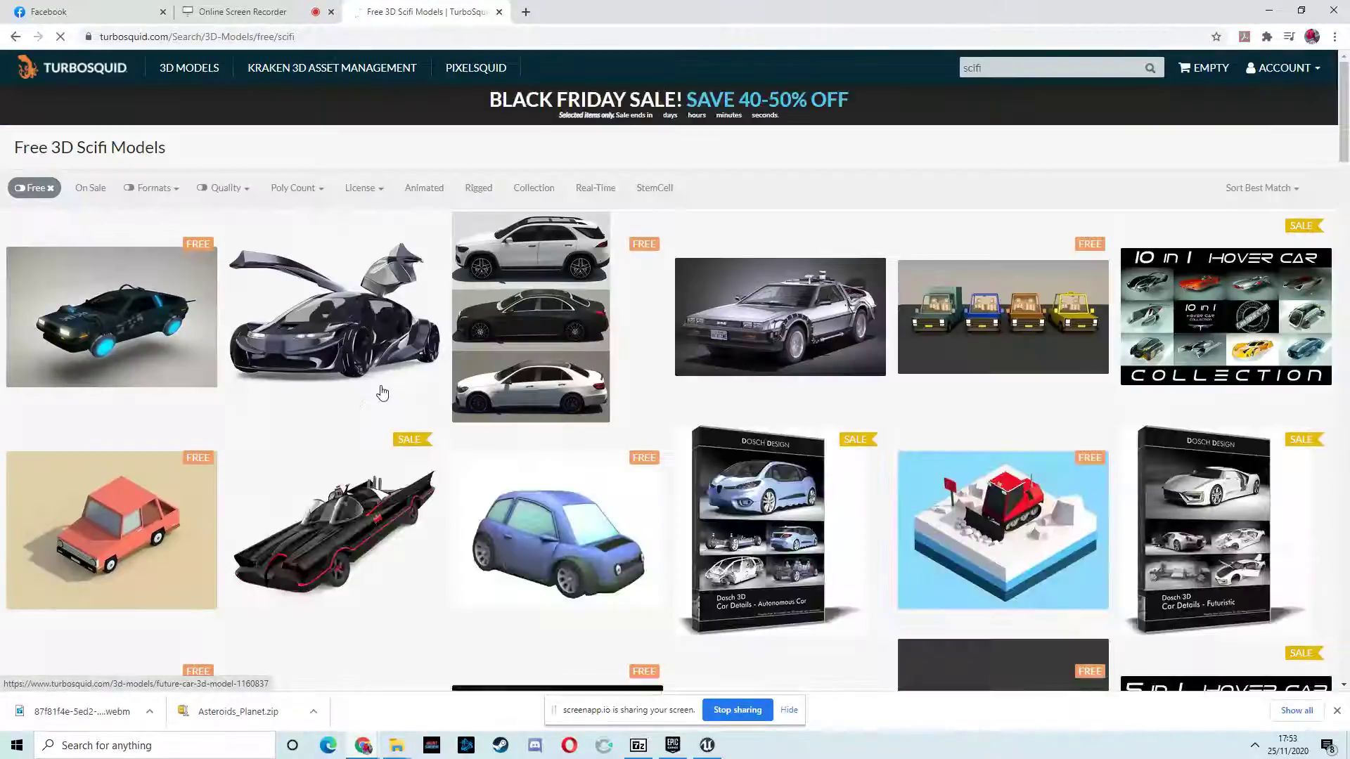
pyautogui.scroll(-10, 847, 343)
pyautogui.scroll(10, 848, 344)
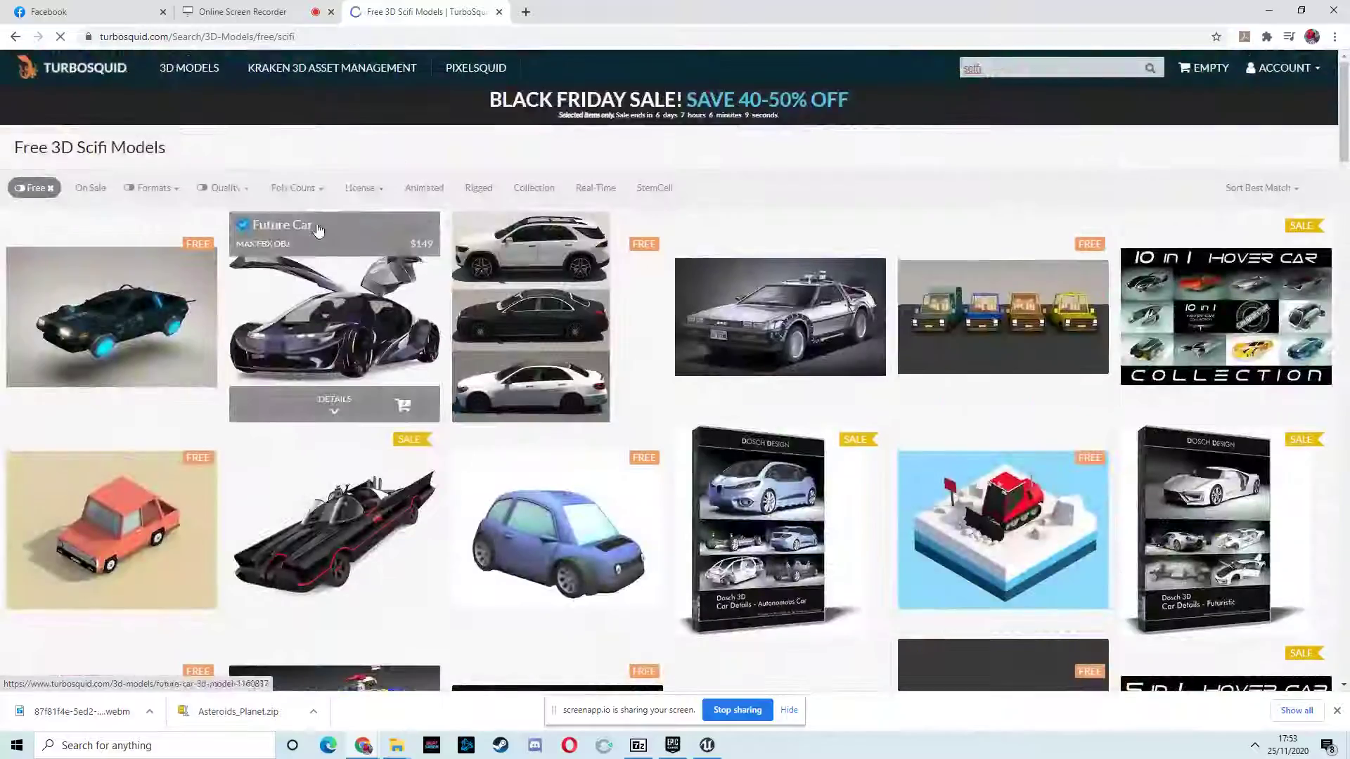
pyautogui.click(16, 37)
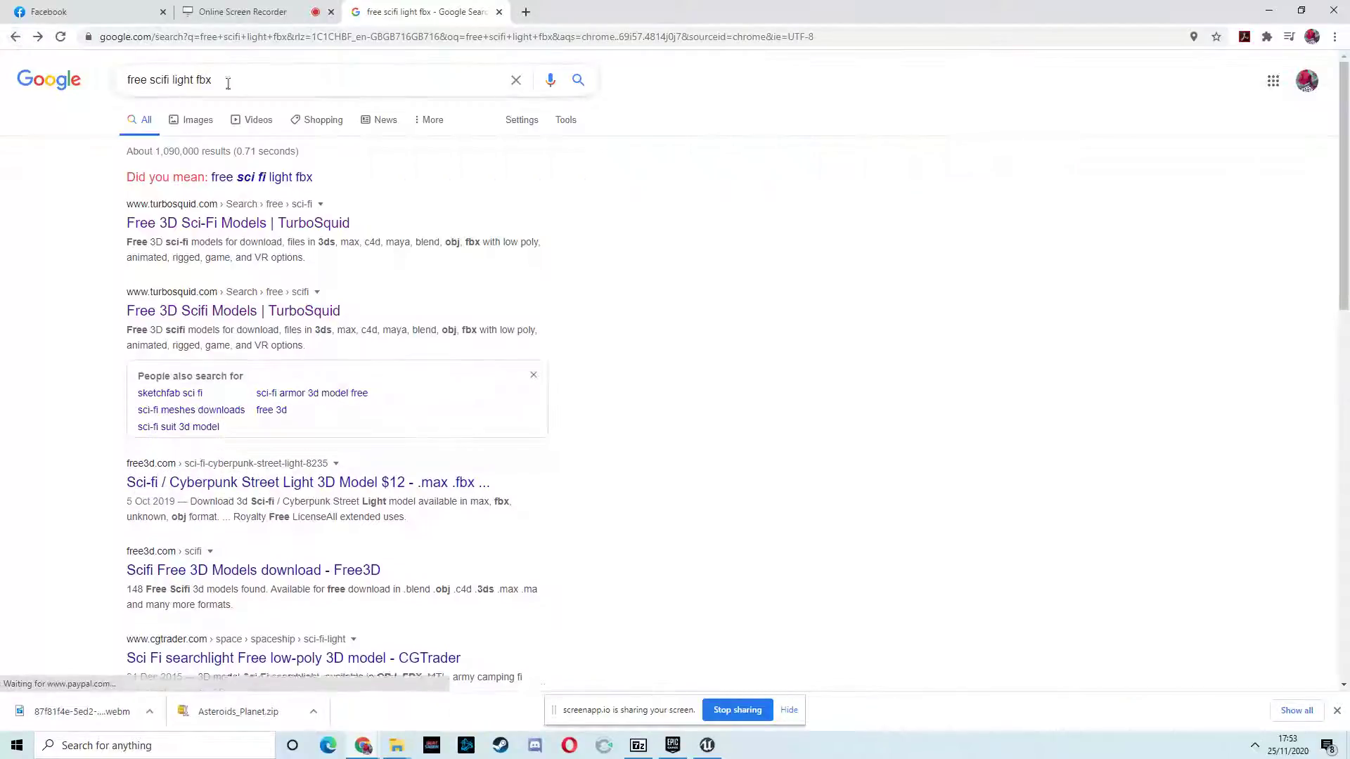
# Replace the Google query with "free strip light fbx" and run the search
pyautogui.moveTo(223, 81); pyautogui.dragTo(112, 91)
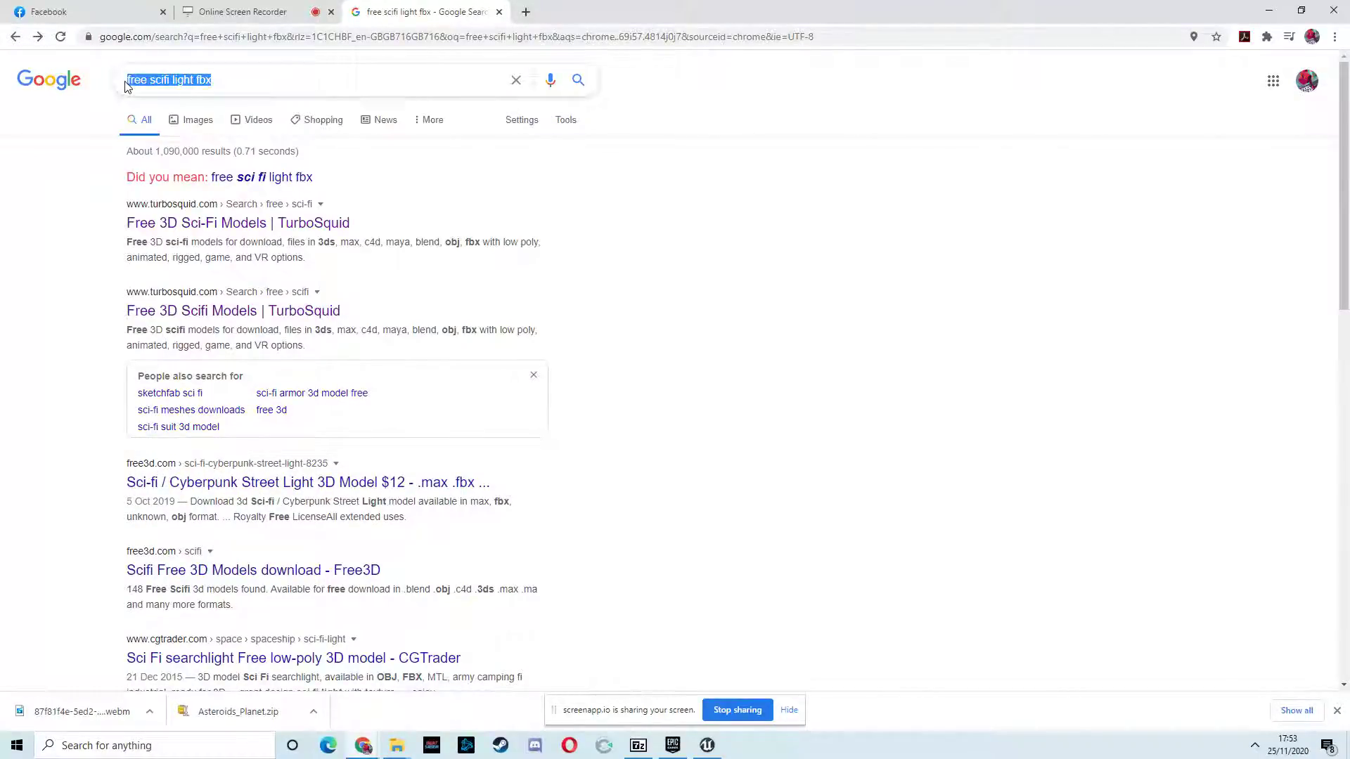
pyautogui.write('free s')
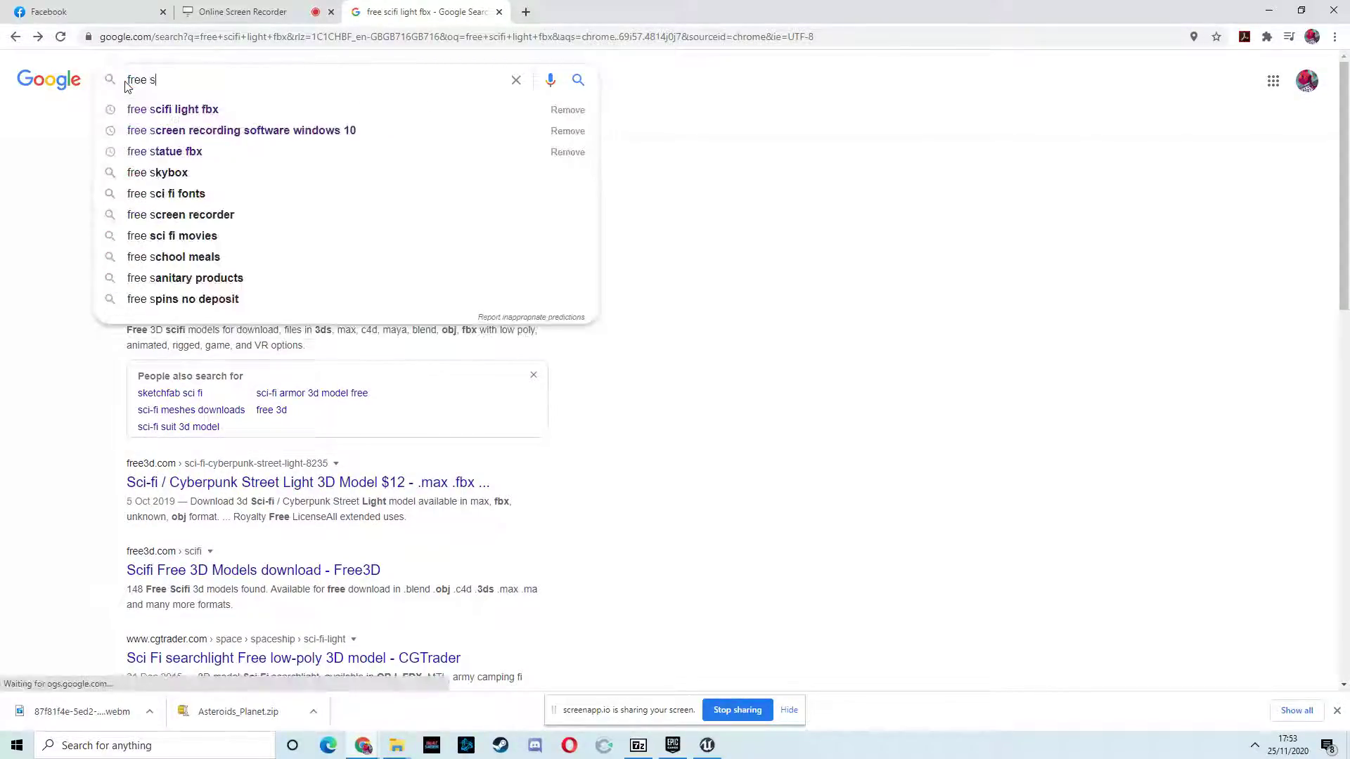
pyautogui.write('tr')
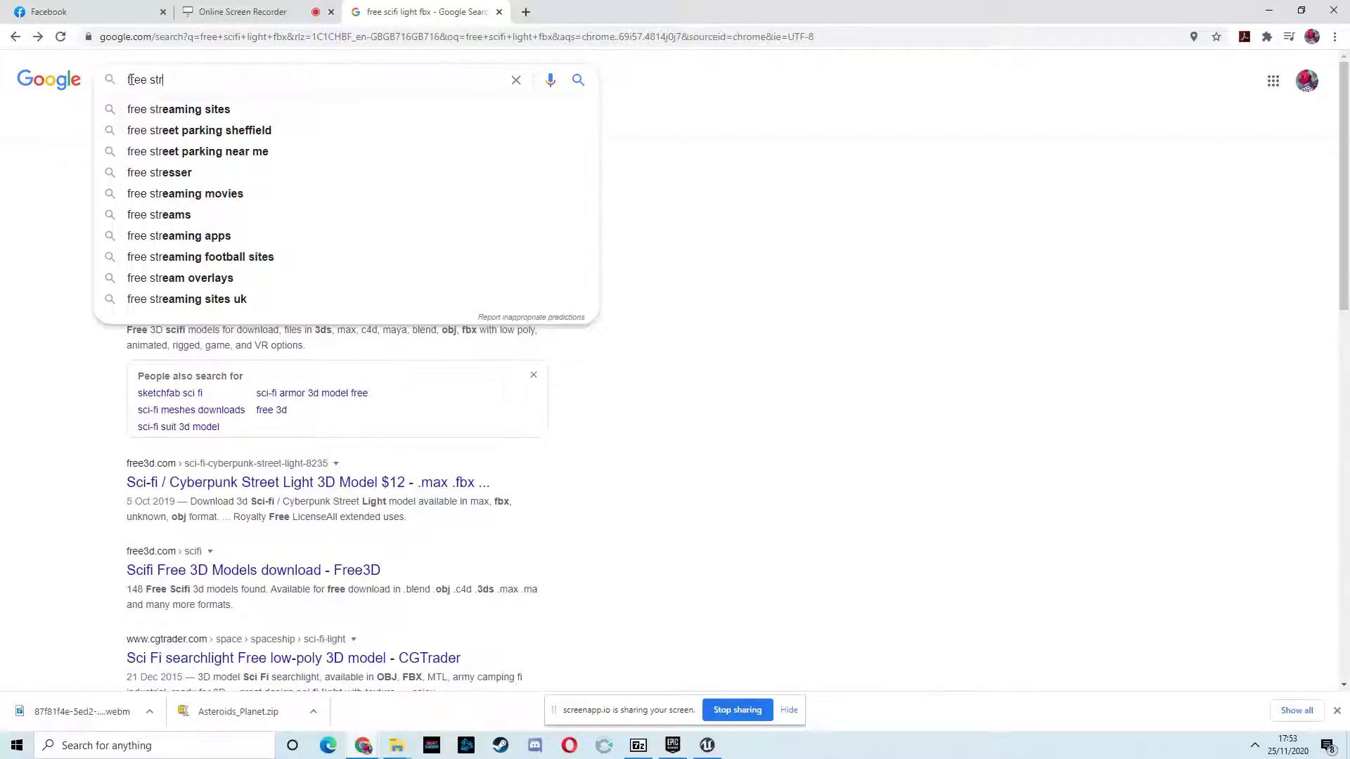
pyautogui.write('ip light')
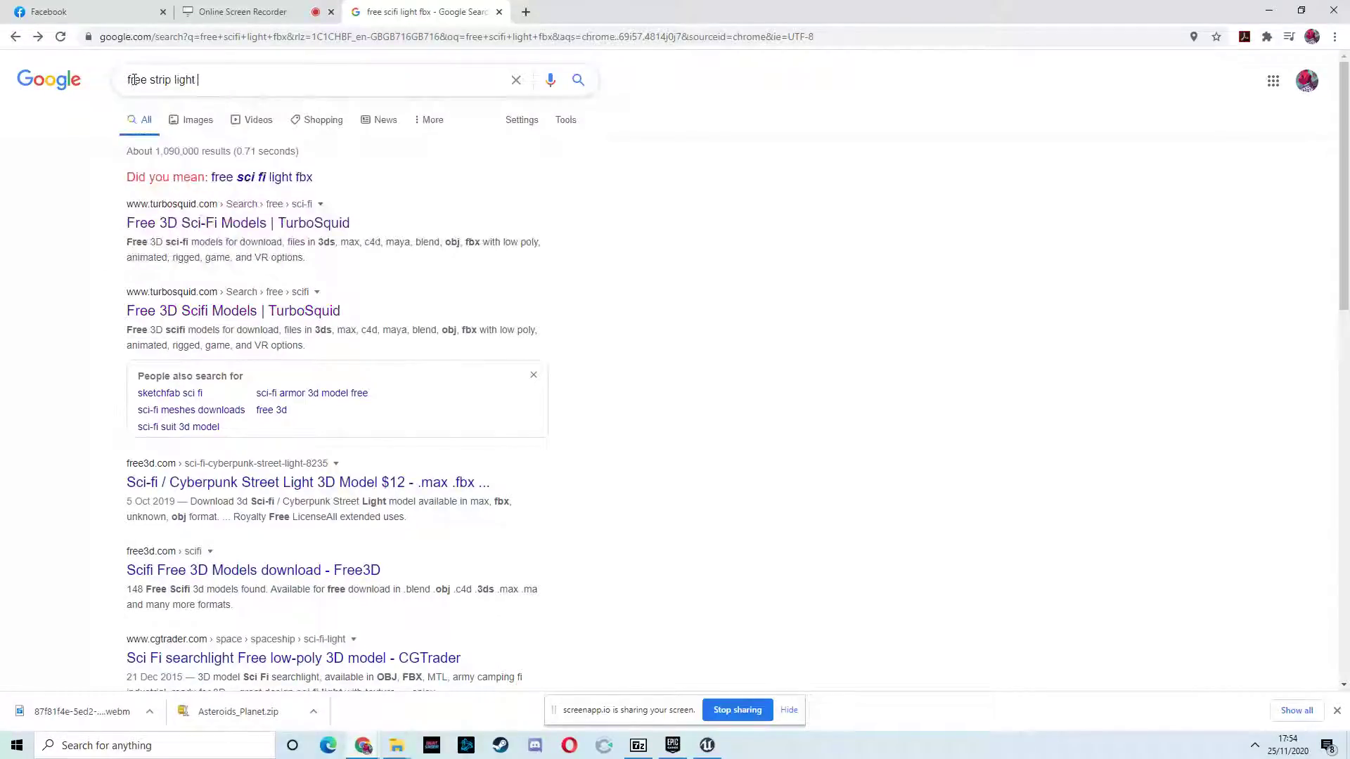
pyautogui.write(' f')
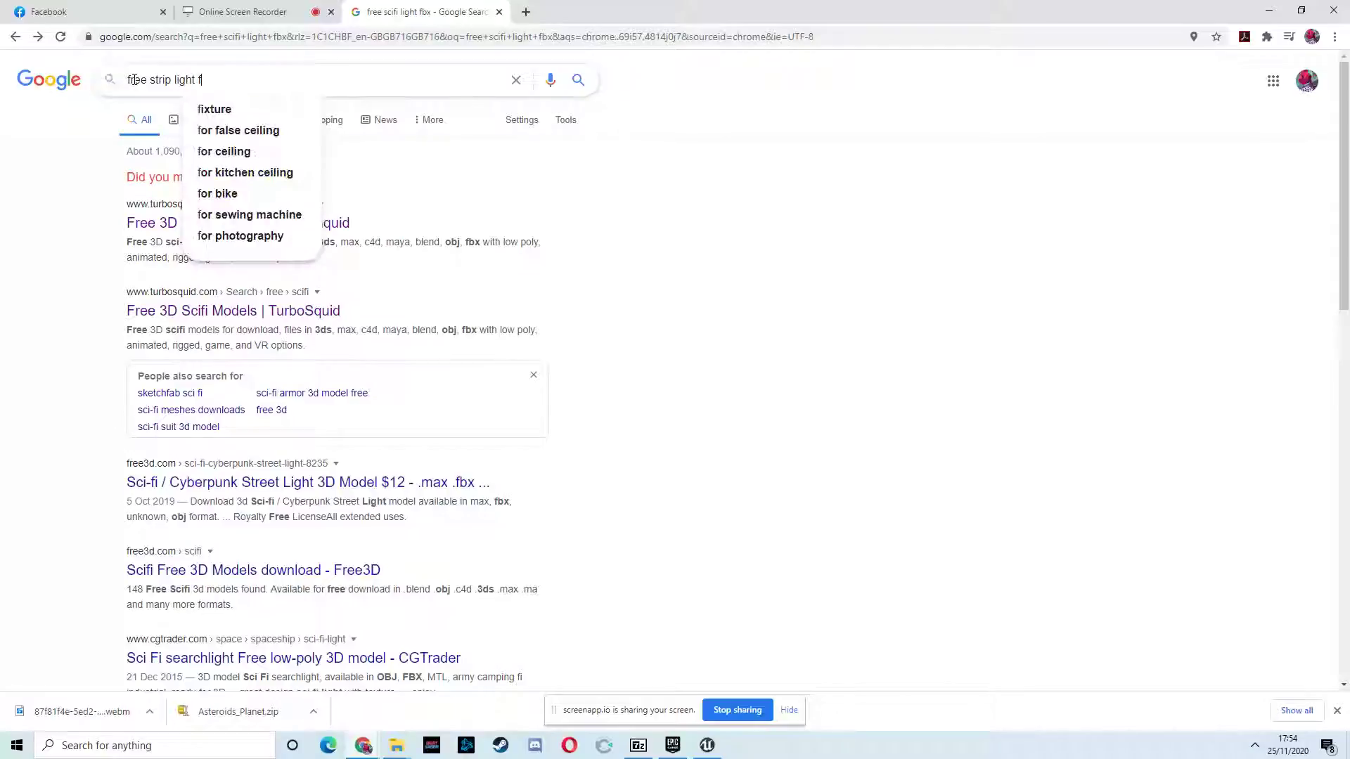
pyautogui.write('bx')
pyautogui.press('Return')
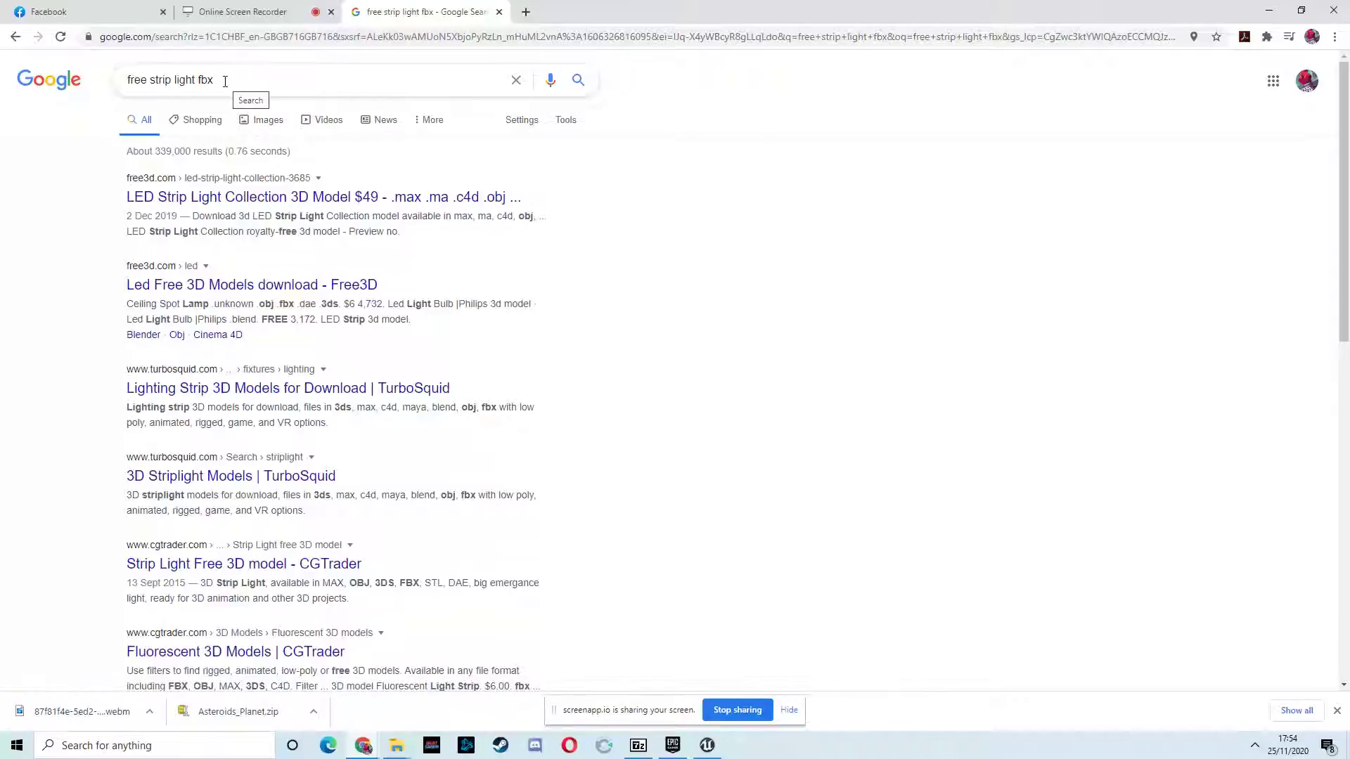
# Open TurboSquid's Lighting Strip 3D Models result and examine the listed strip lights for a suitable model
pyautogui.click(196, 398)
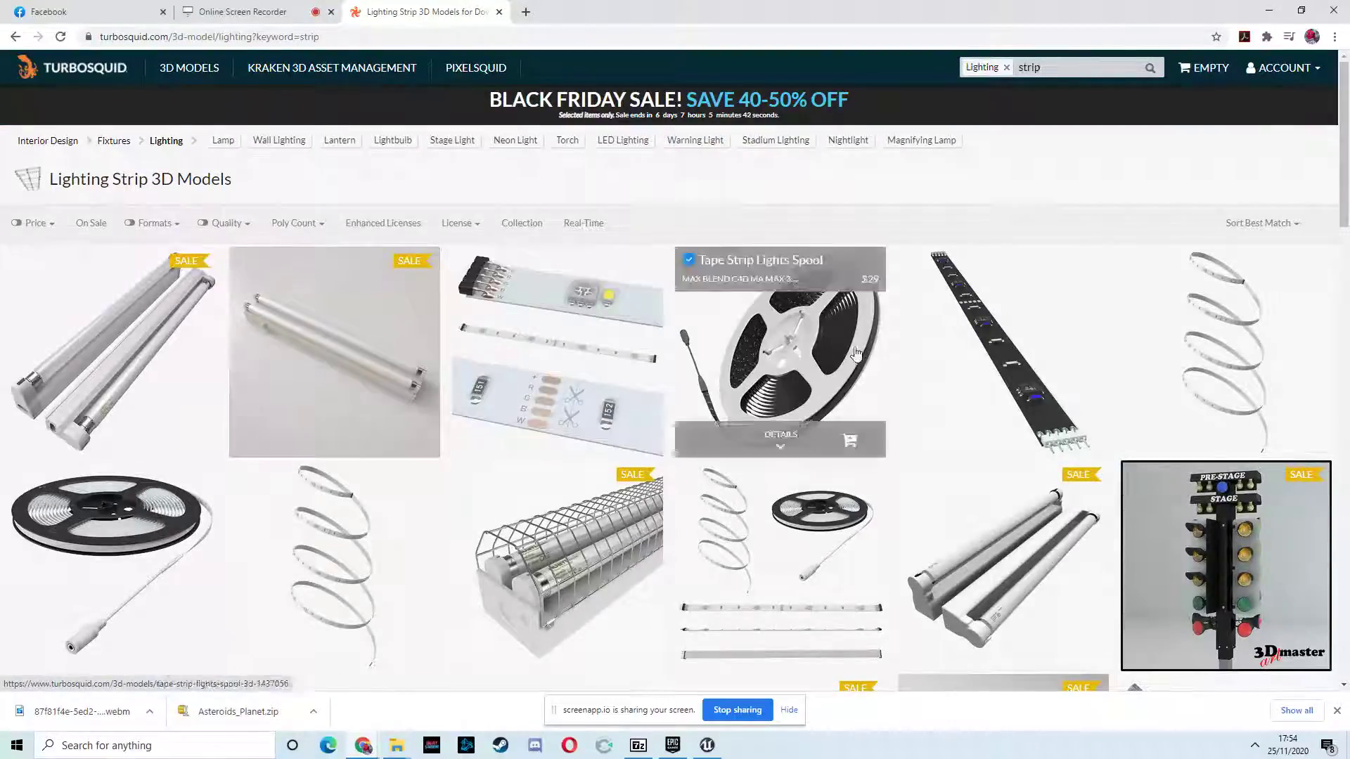
pyautogui.scroll(-5, 987, 349)
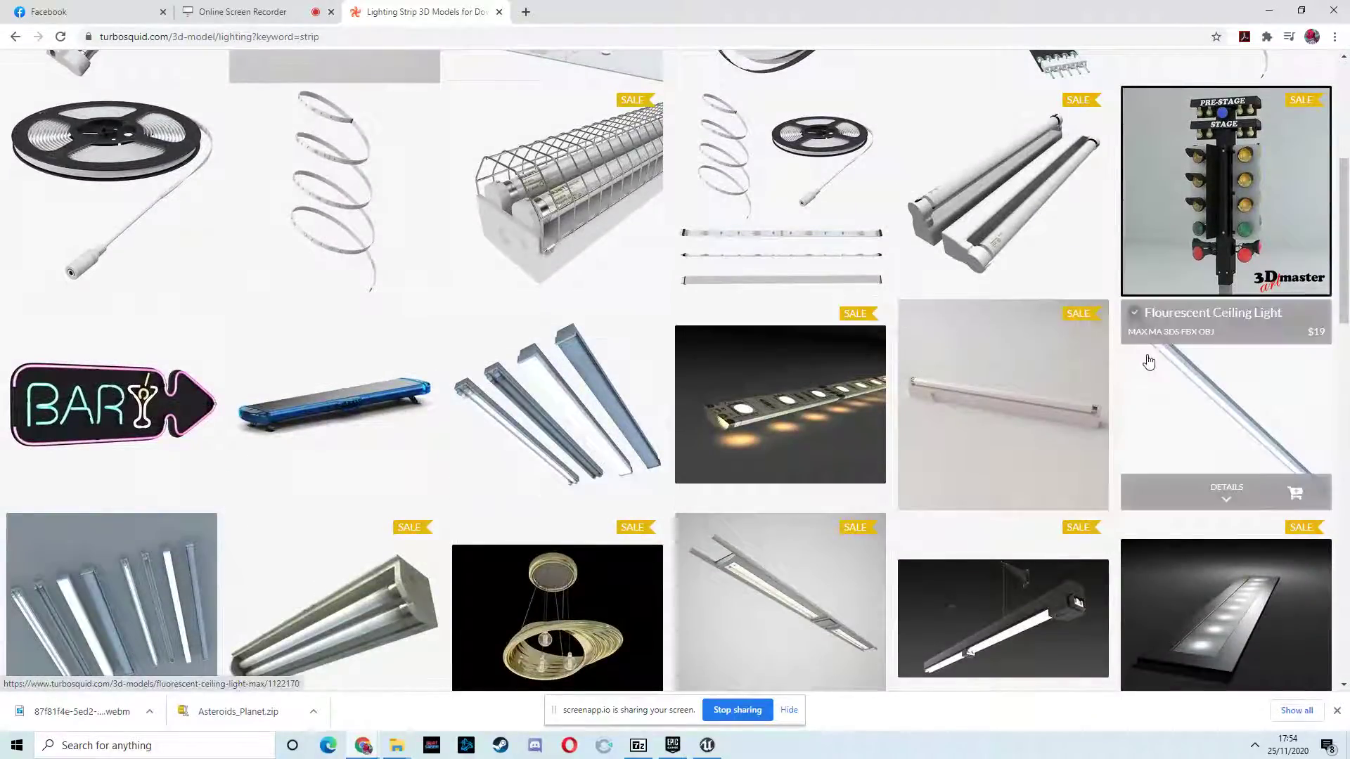
pyautogui.scroll(-3, 1148, 363)
pyautogui.scroll(-3, 1148, 358)
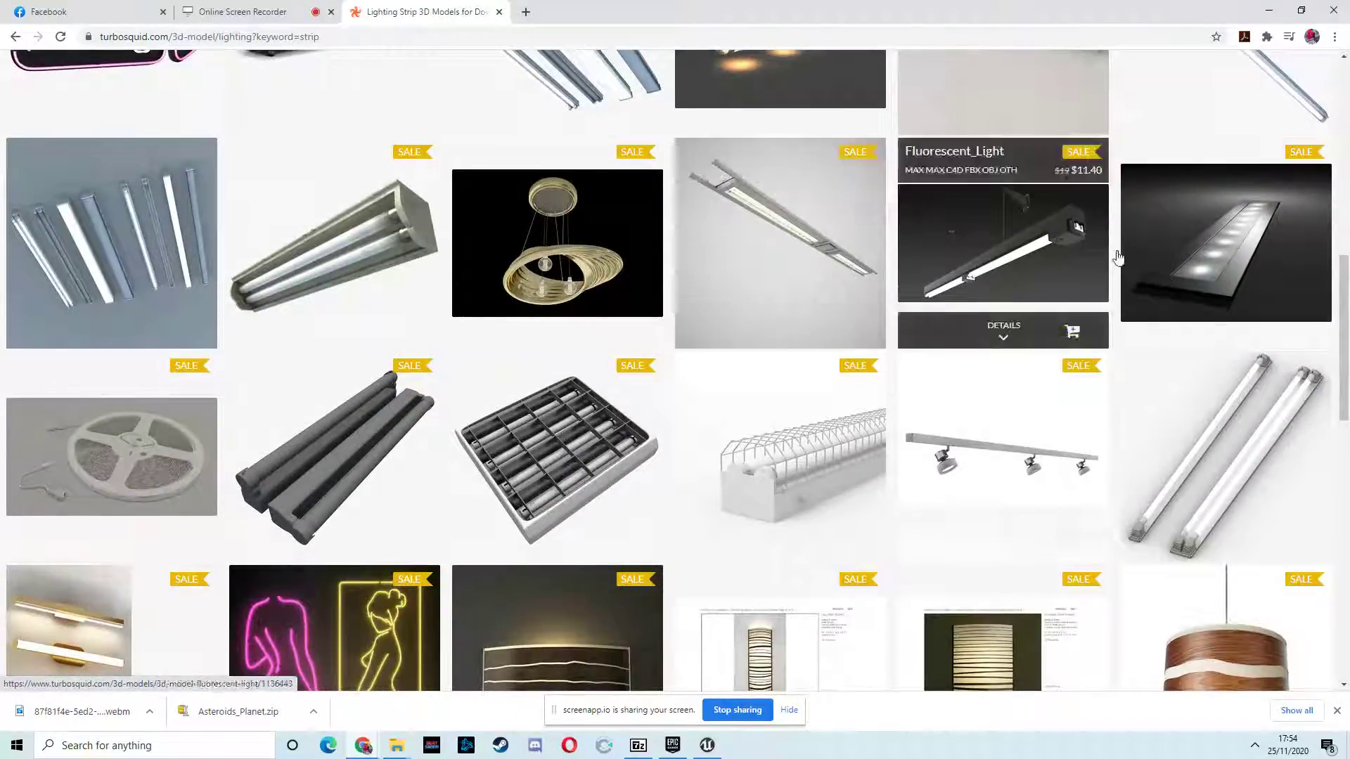
pyautogui.scroll(10, 1176, 453)
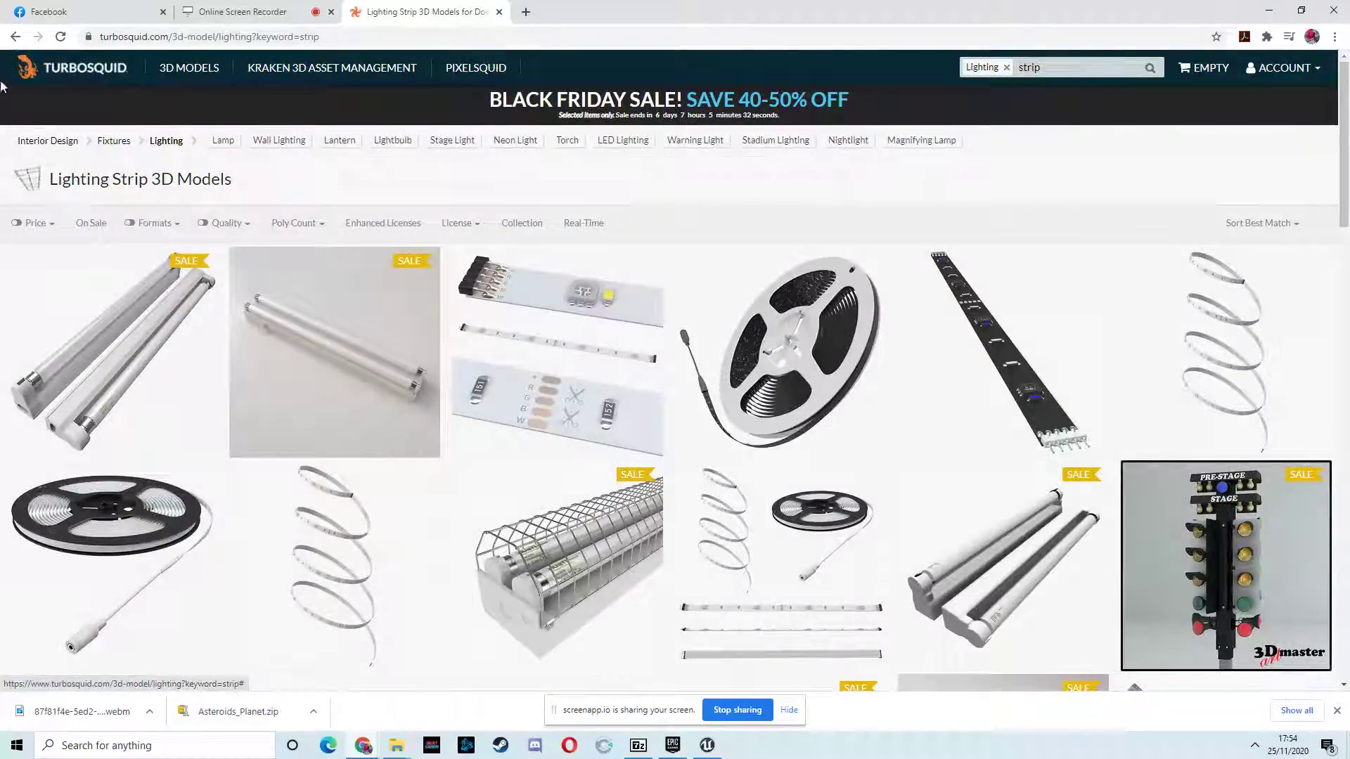
# Open TurboSquid's 3D Striplight Models result, browse the listed models for a suitable strip light and return to the search results
pyautogui.click(15, 37)
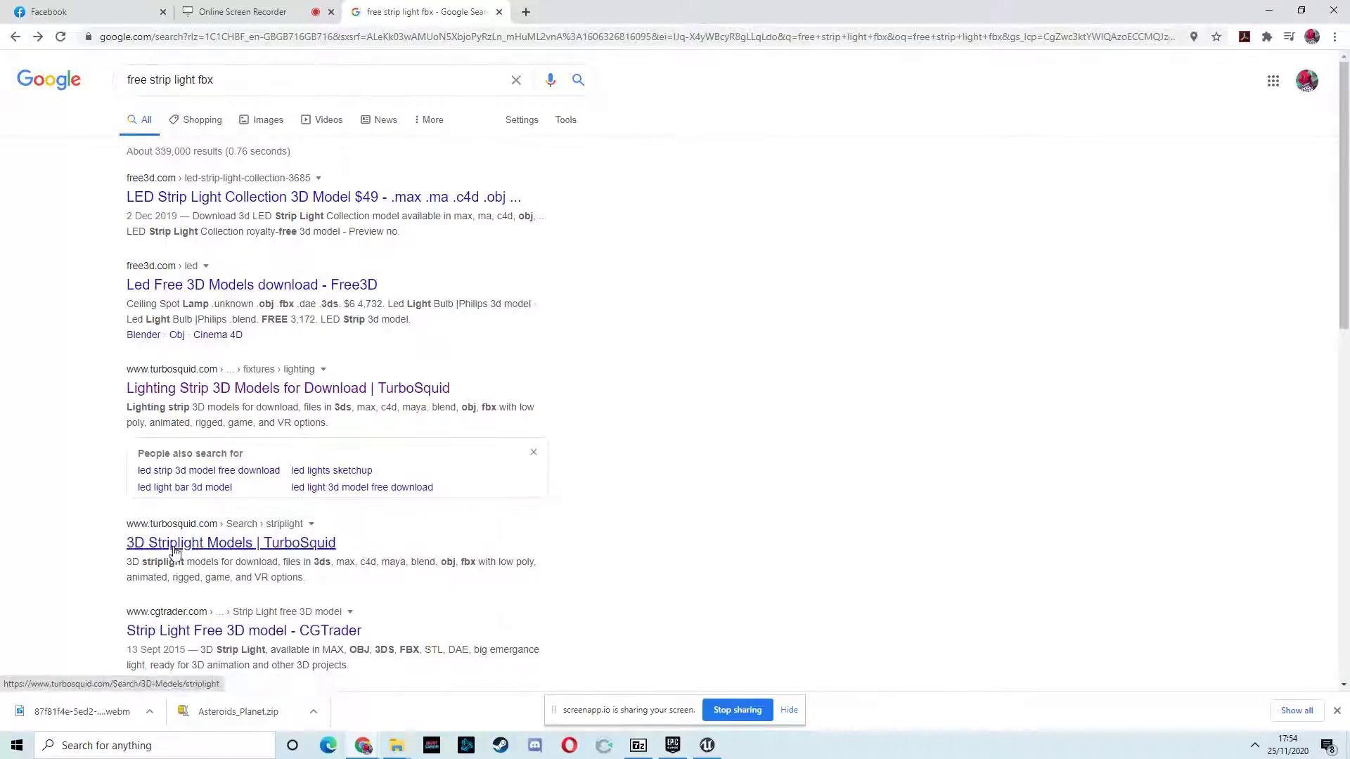
pyautogui.click(258, 550)
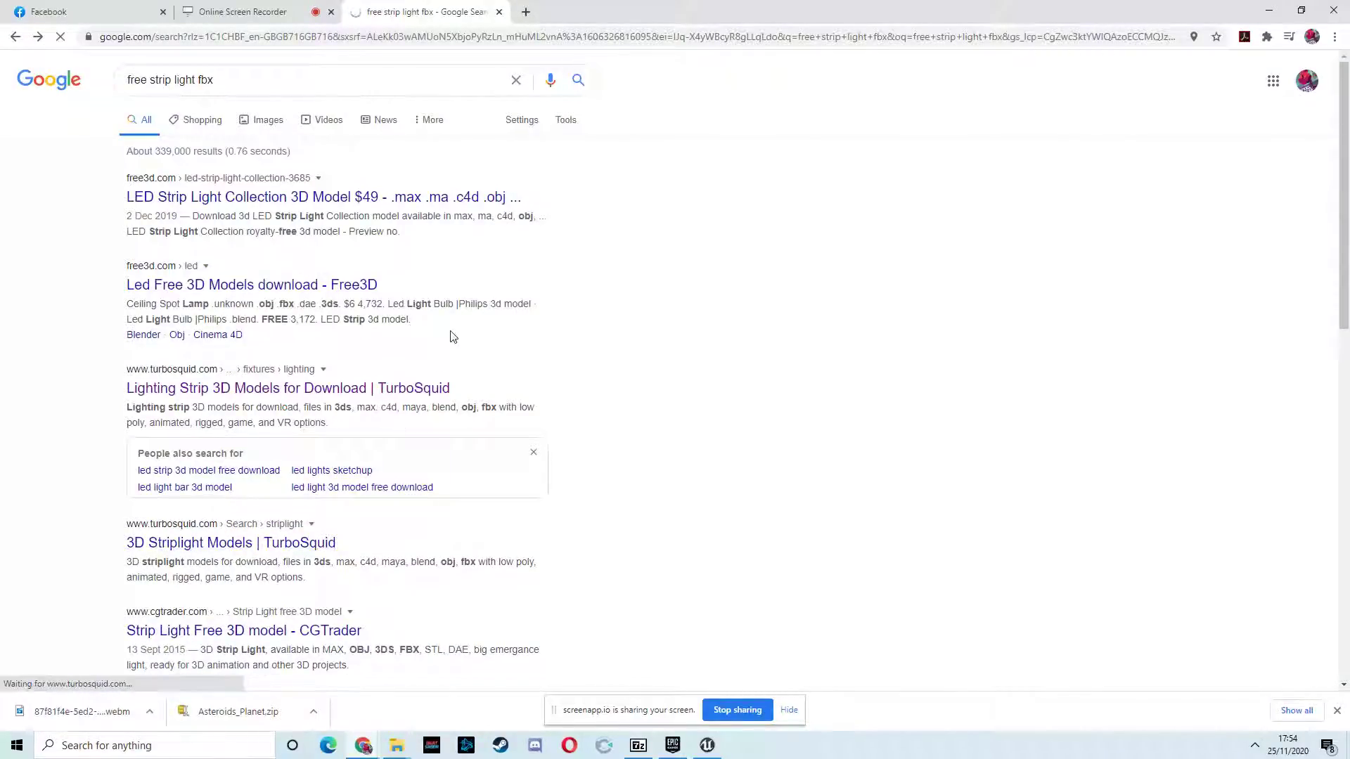
pyautogui.scroll(-8, 453, 337)
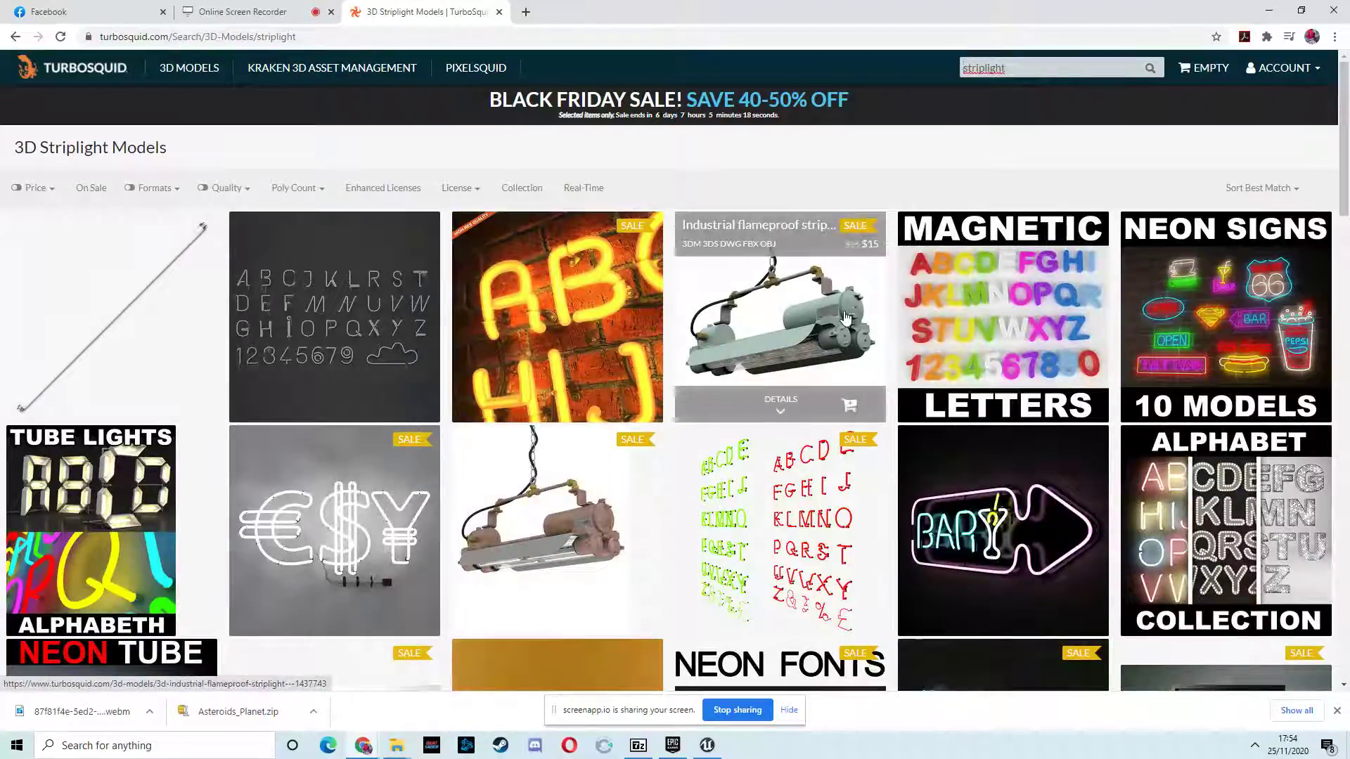
pyautogui.scroll(-3, 542, 360)
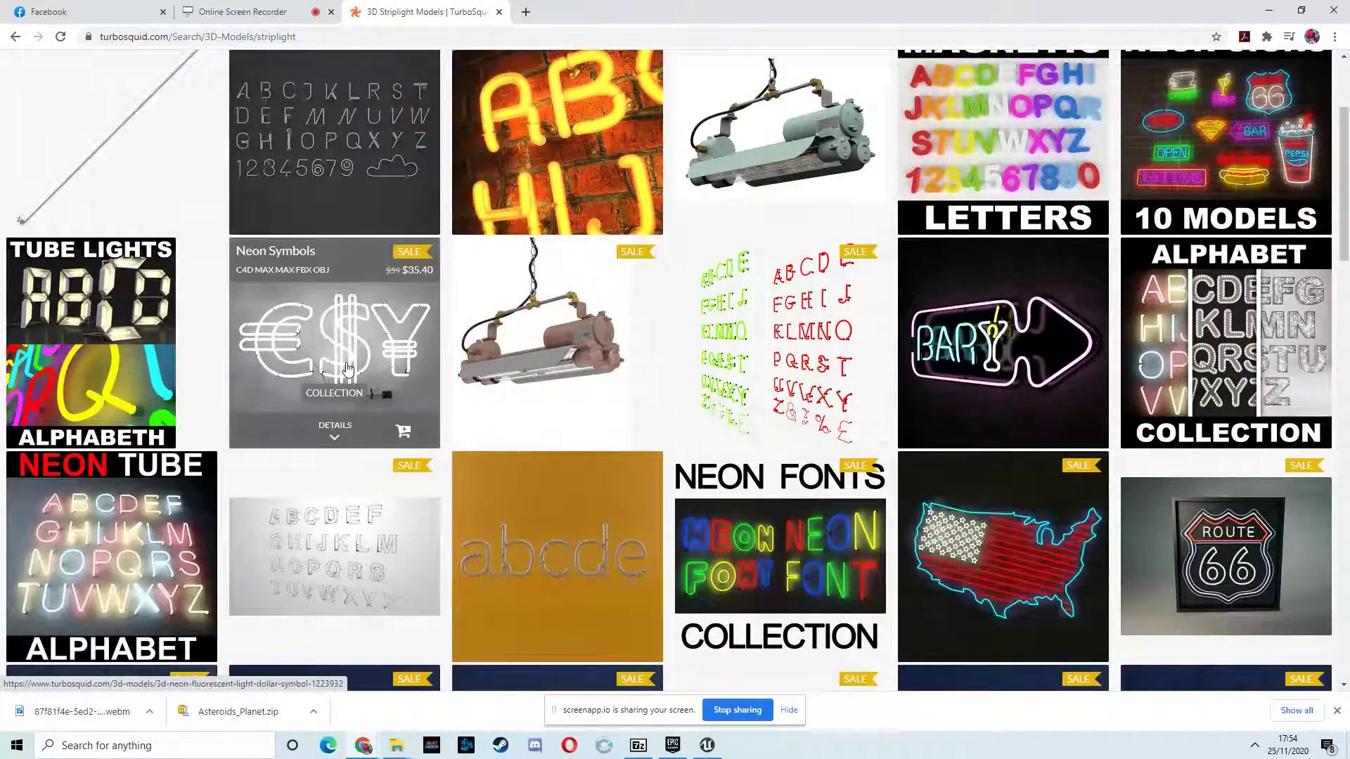
pyautogui.scroll(-3, 556, 337)
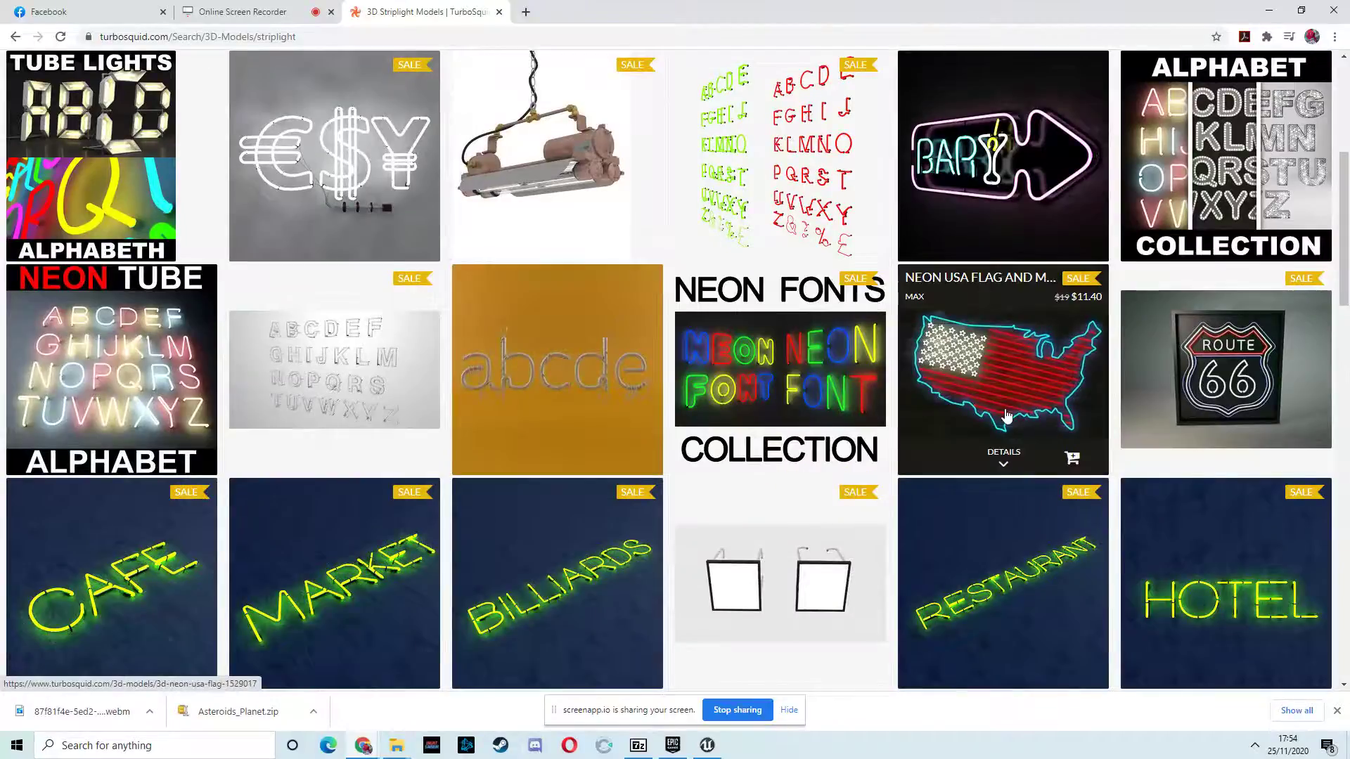
pyautogui.scroll(-10, 1007, 415)
pyautogui.scroll(-12, 1007, 414)
pyautogui.scroll(20, 1007, 414)
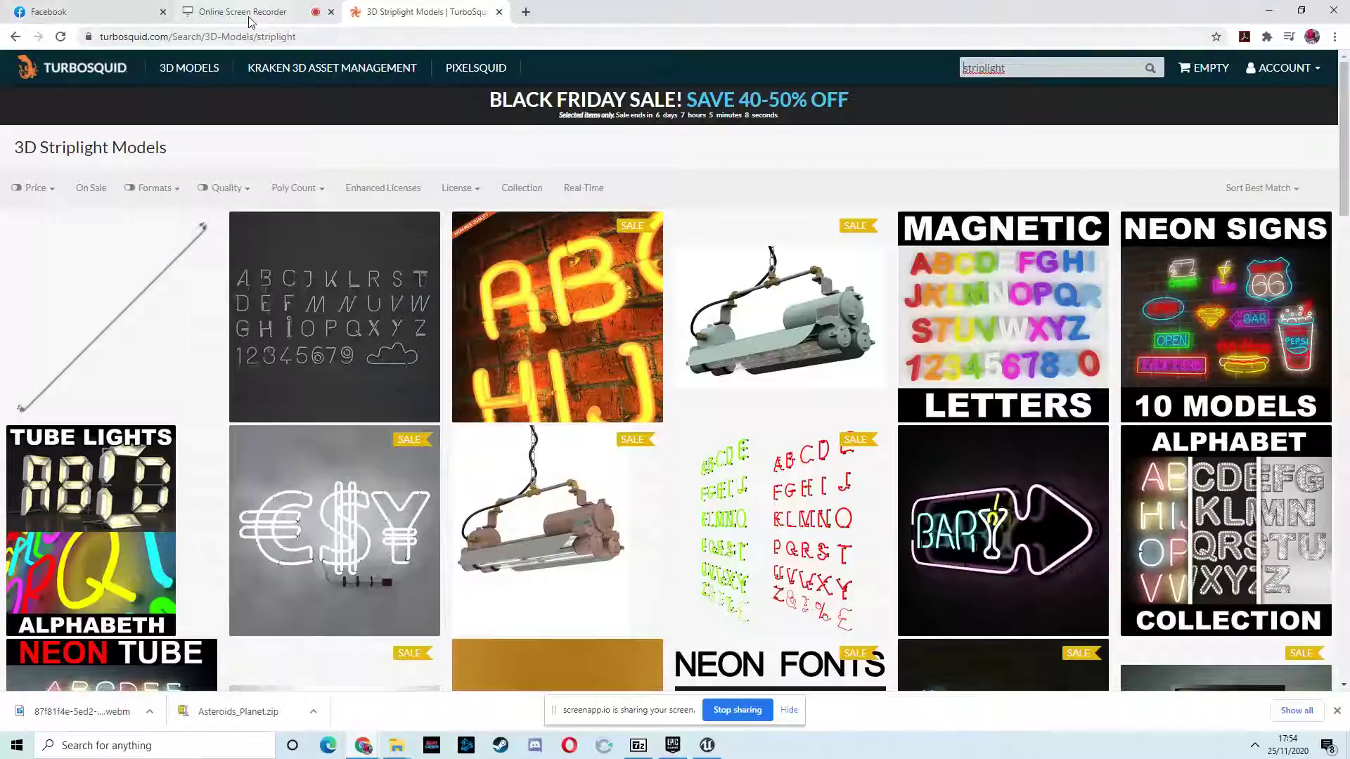
pyautogui.click(15, 37)
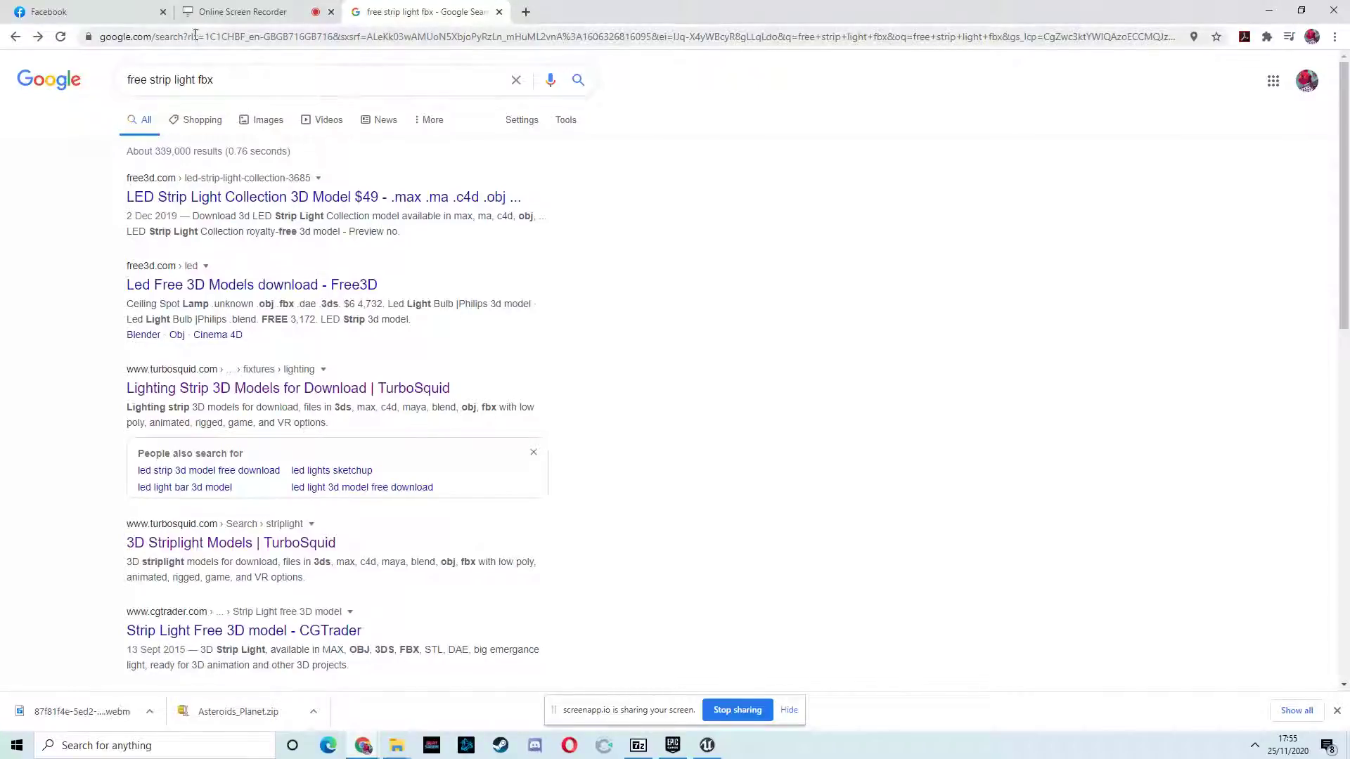
# Switch to Unreal Editor, place the SM_Scifi_Lamp mesh on the corridor floor and raise it to Z 210
pyautogui.click(1272, 10)
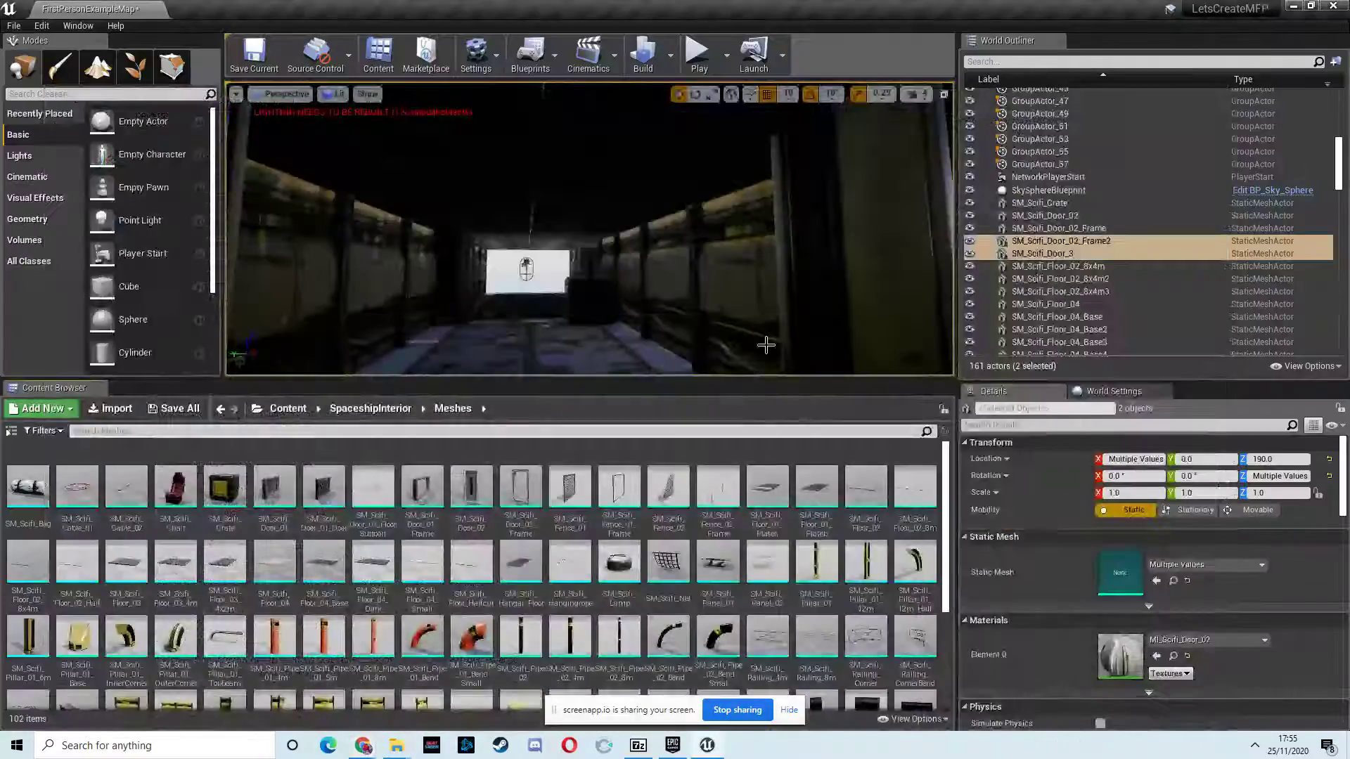
pyautogui.click(618, 566)
pyautogui.moveTo(708, 396); pyautogui.dragTo(485, 347)
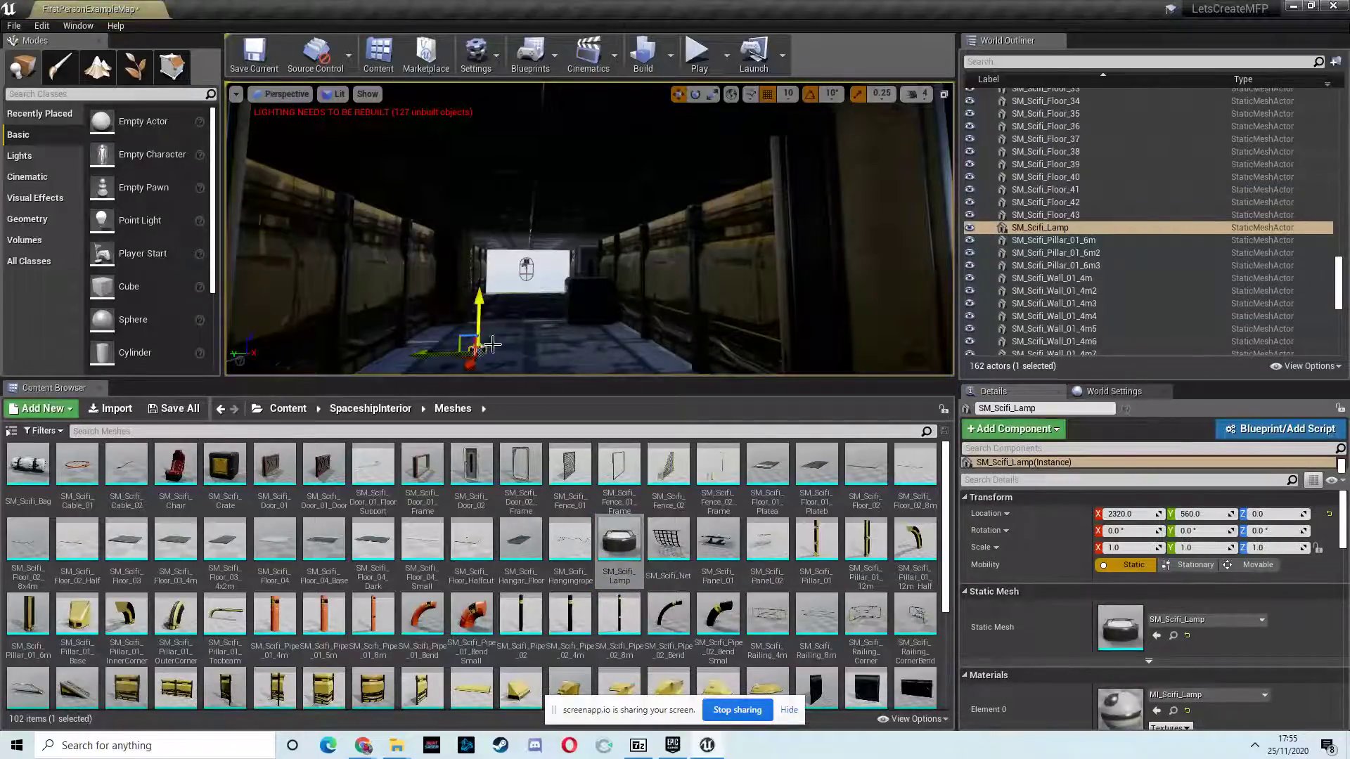
pyautogui.moveTo(476, 296); pyautogui.dragTo(479, 230)
# Turn the lamp upside down by rotating it -180° about X and move it along the corridor to X 2540
pyautogui.moveTo(507, 265); pyautogui.dragTo(396, 284, button='right')
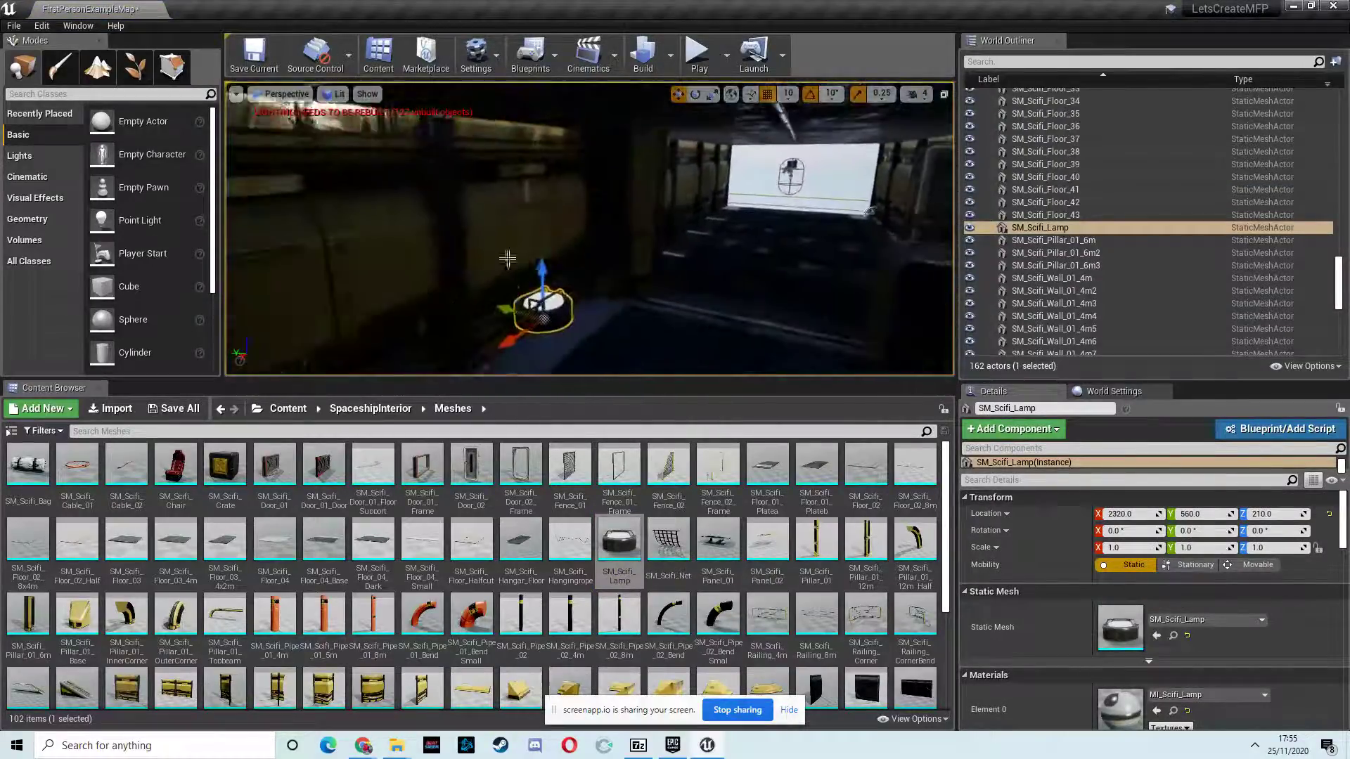
pyautogui.press('e')
pyautogui.moveTo(593, 281); pyautogui.dragTo(671, 465)
pyautogui.moveTo(639, 247)
pyautogui.mouseDown(button='right')
pyautogui.moveTo(526, 251)
pyautogui.moveTo(639, 236)
pyautogui.mouseUp(button='right')
pyautogui.press('w')
pyautogui.moveTo(534, 293); pyautogui.dragTo(275, 299)
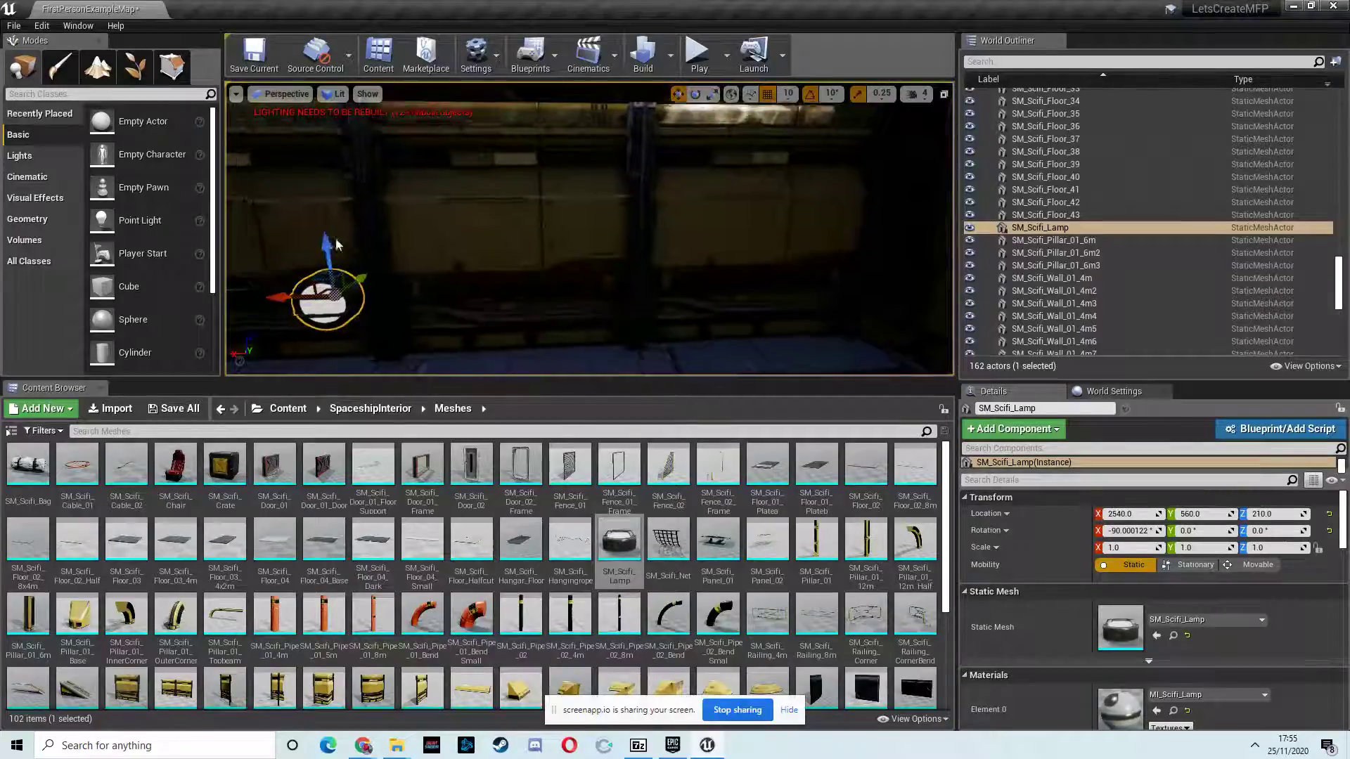
pyautogui.moveTo(338, 246)
pyautogui.mouseDown(button='right')
pyautogui.moveTo(516, 238)
pyautogui.moveTo(340, 235)
pyautogui.mouseUp(button='right')
pyautogui.press('e')
pyautogui.moveTo(568, 166); pyautogui.dragTo(670, 421)
pyautogui.press('w')
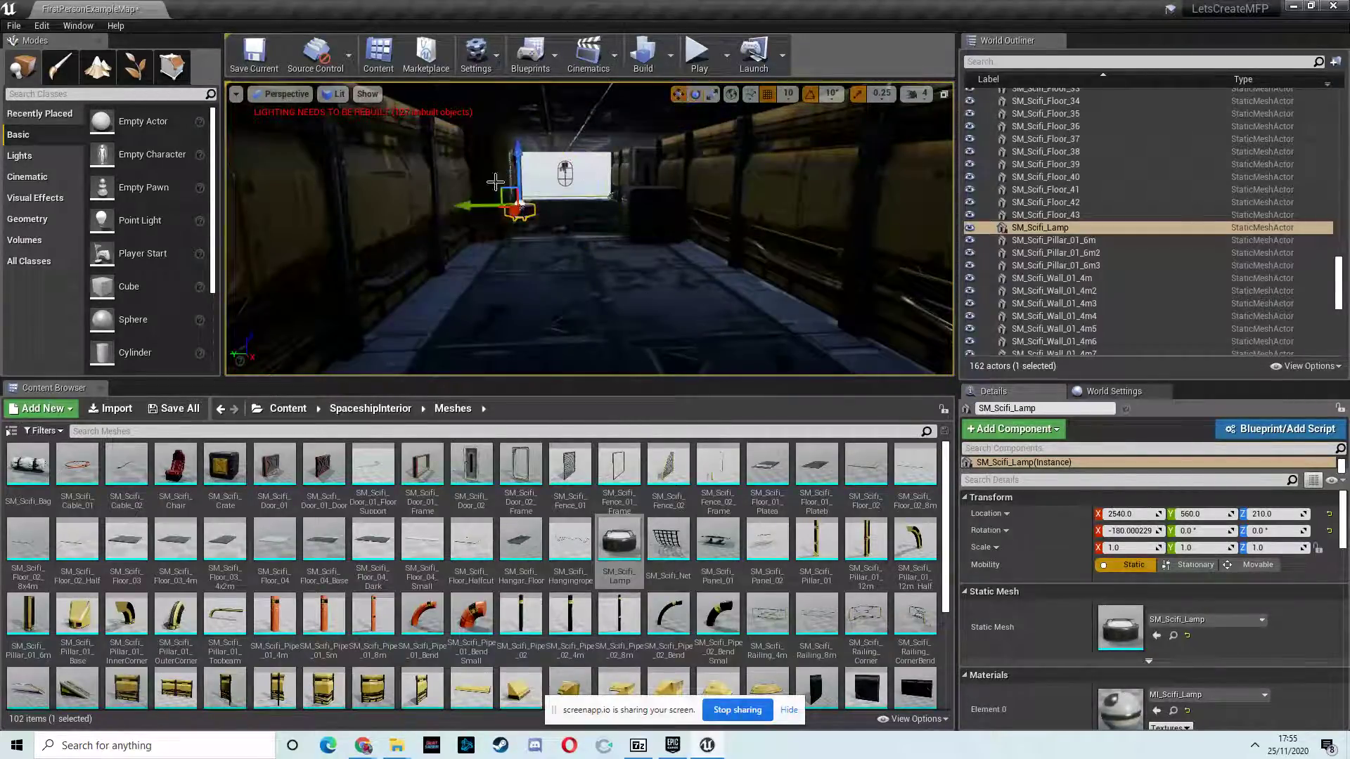
# Raise the lamp to the corridor ceiling at Z 390 and shift it sideways to Y 510
pyautogui.moveTo(520, 155); pyautogui.dragTo(531, 43)
pyautogui.moveTo(581, 145)
pyautogui.mouseDown(button='right')
pyautogui.moveTo(596, 113)
pyautogui.moveTo(668, 76)
pyautogui.moveTo(563, 126)
pyautogui.mouseUp(button='right')
pyautogui.press('a')
pyautogui.press('w')
pyautogui.moveTo(515, 160); pyautogui.dragTo(554, 161)
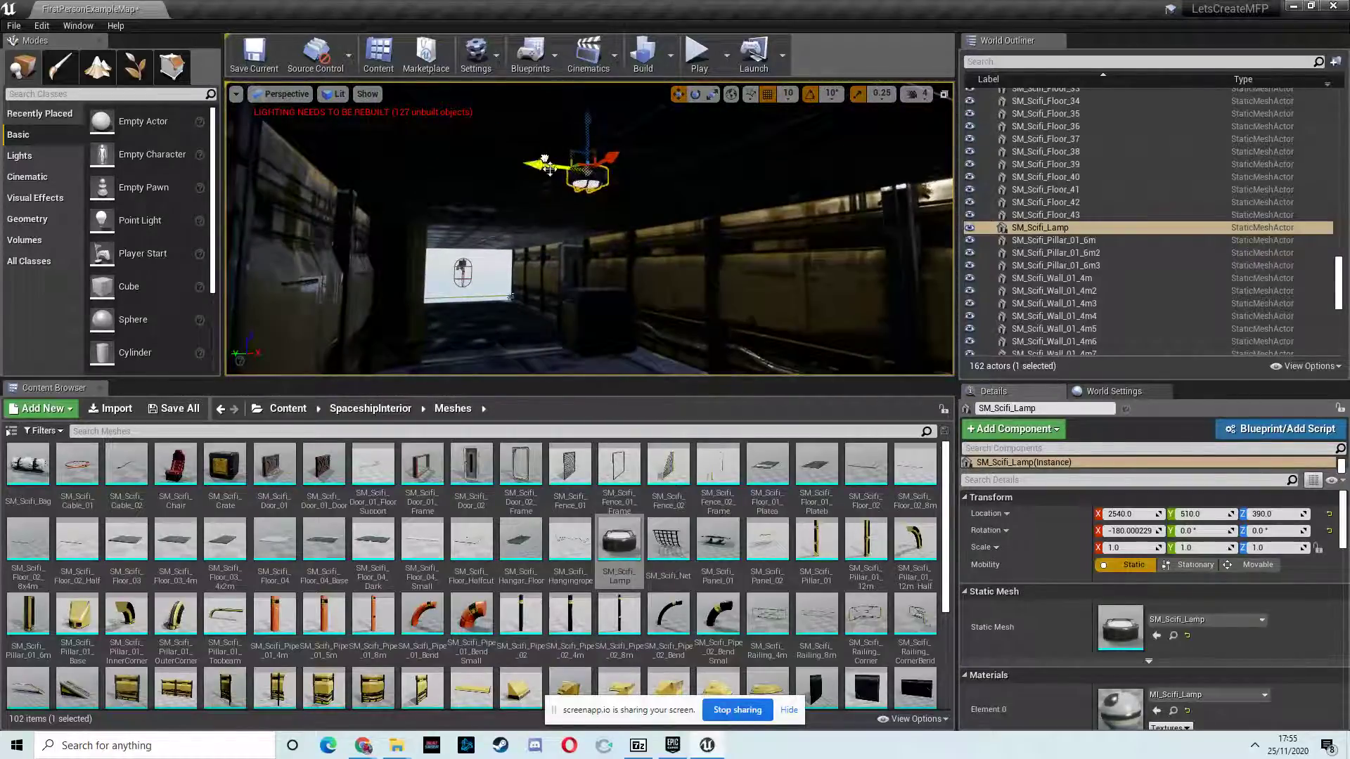
pyautogui.press('s')
pyautogui.moveTo(577, 224); pyautogui.dragTo(543, 208, button='right')
pyautogui.press('d')
pyautogui.press('w')
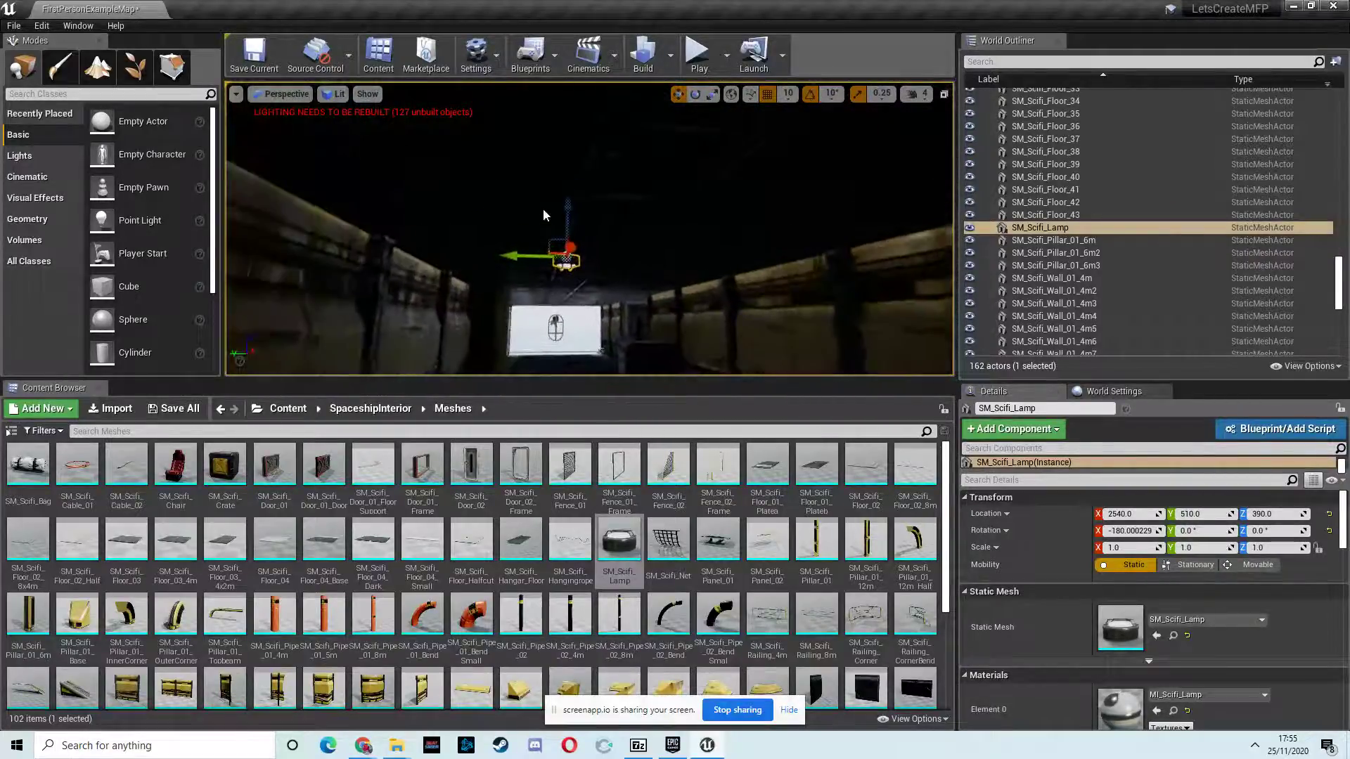
# In the Top view, centre the lamp across the corridor at Y 400 and move it along to X 1280
pyautogui.click(291, 99)
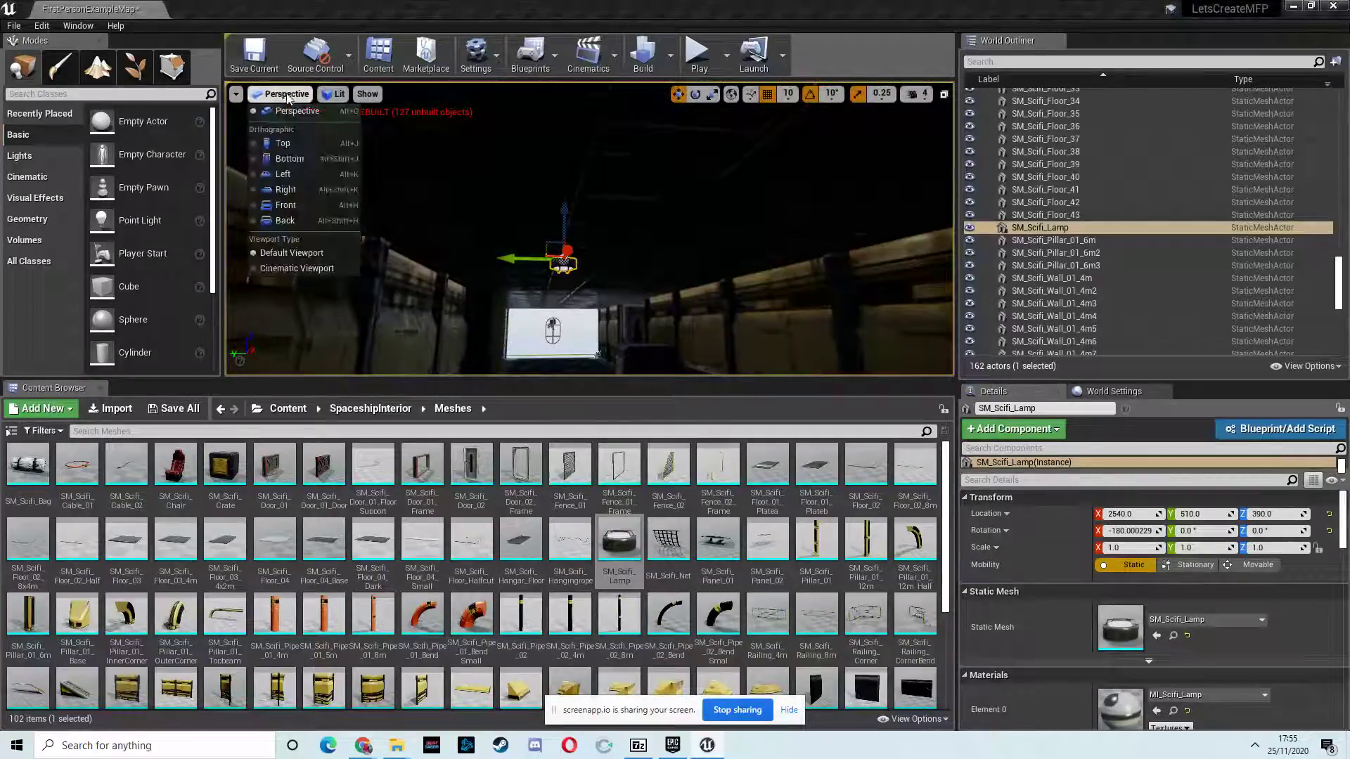
pyautogui.click(294, 142)
pyautogui.scroll(-8, 604, 209)
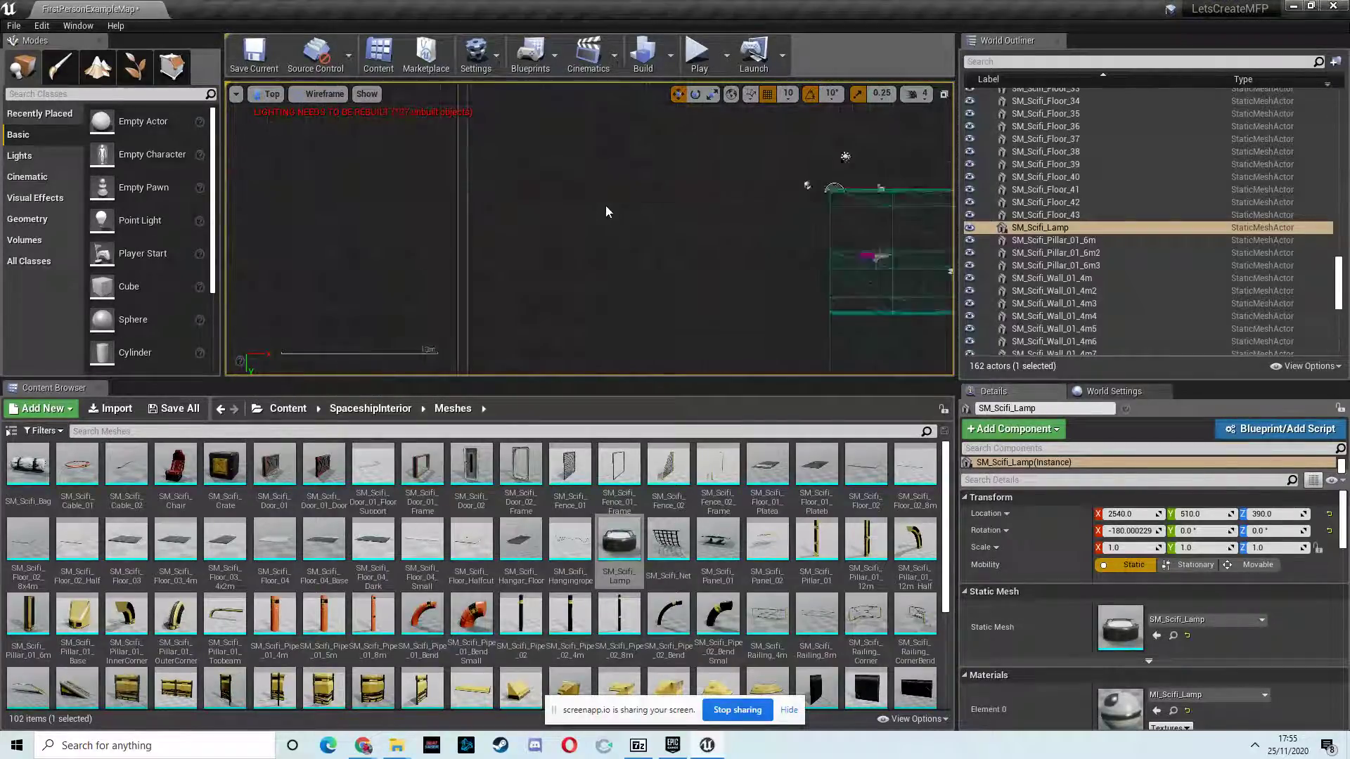
pyautogui.moveTo(671, 242); pyautogui.dragTo(443, 182, button='right')
pyautogui.scroll(8, 497, 201)
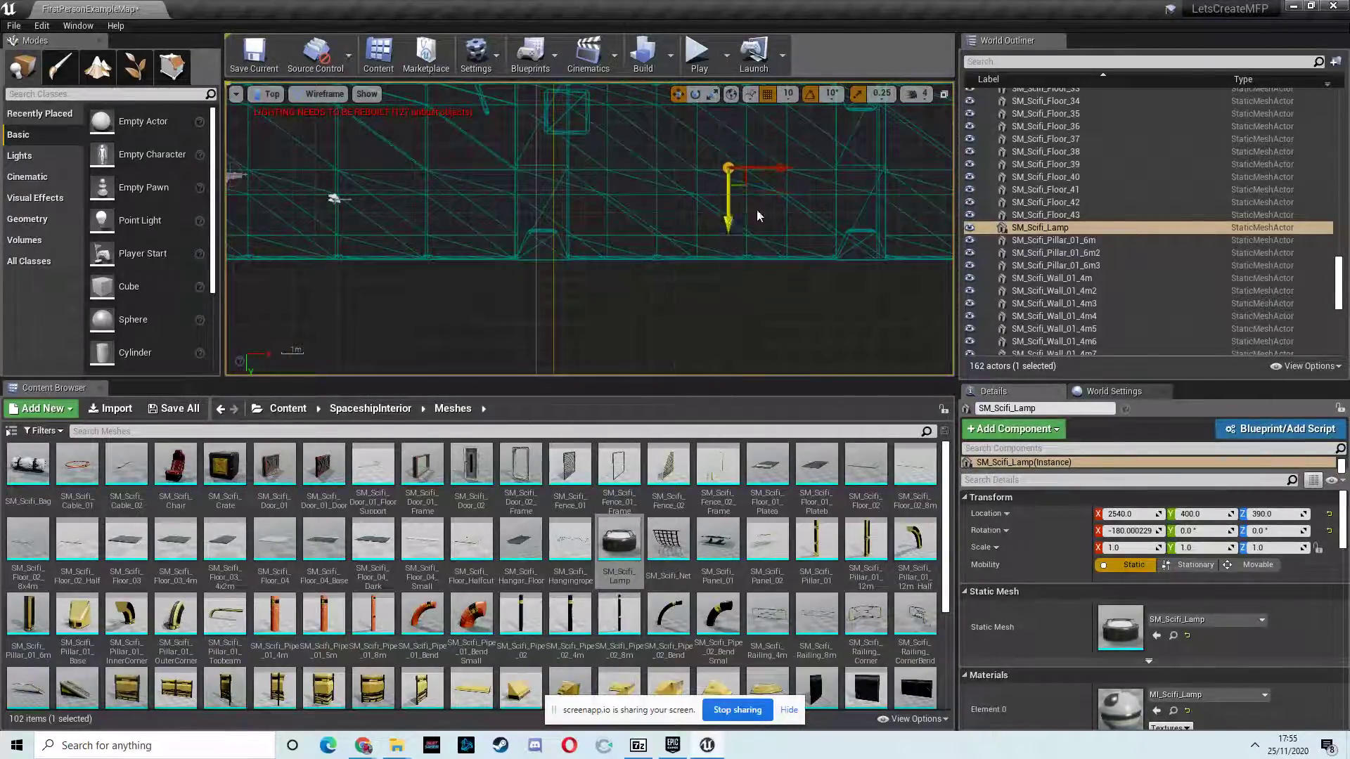
pyautogui.moveTo(780, 172); pyautogui.dragTo(531, 176)
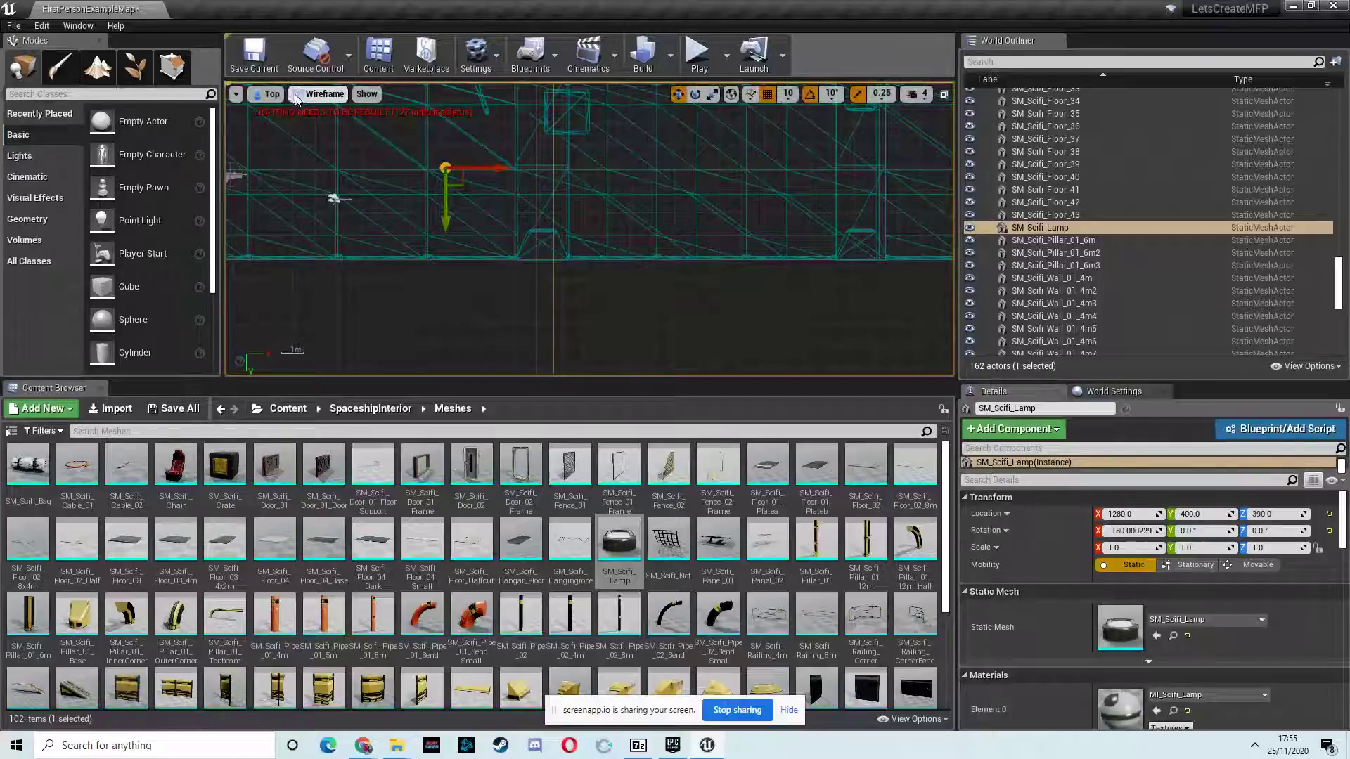
# Return to the Perspective view and inspect how the lamp sits against the corridor ceiling
pyautogui.click(264, 97)
pyautogui.click(282, 115)
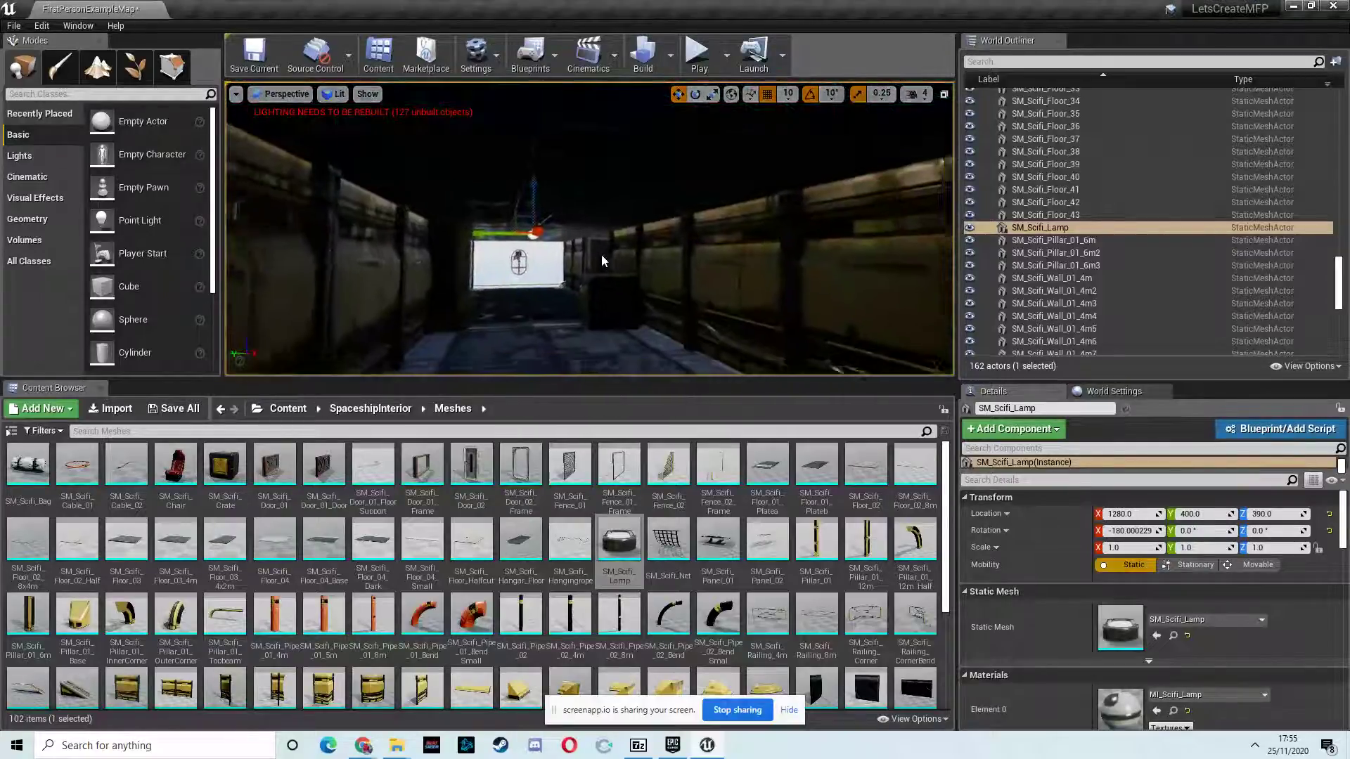
pyautogui.scroll(3, 601, 251)
pyautogui.moveTo(601, 250); pyautogui.dragTo(599, 260, button='right')
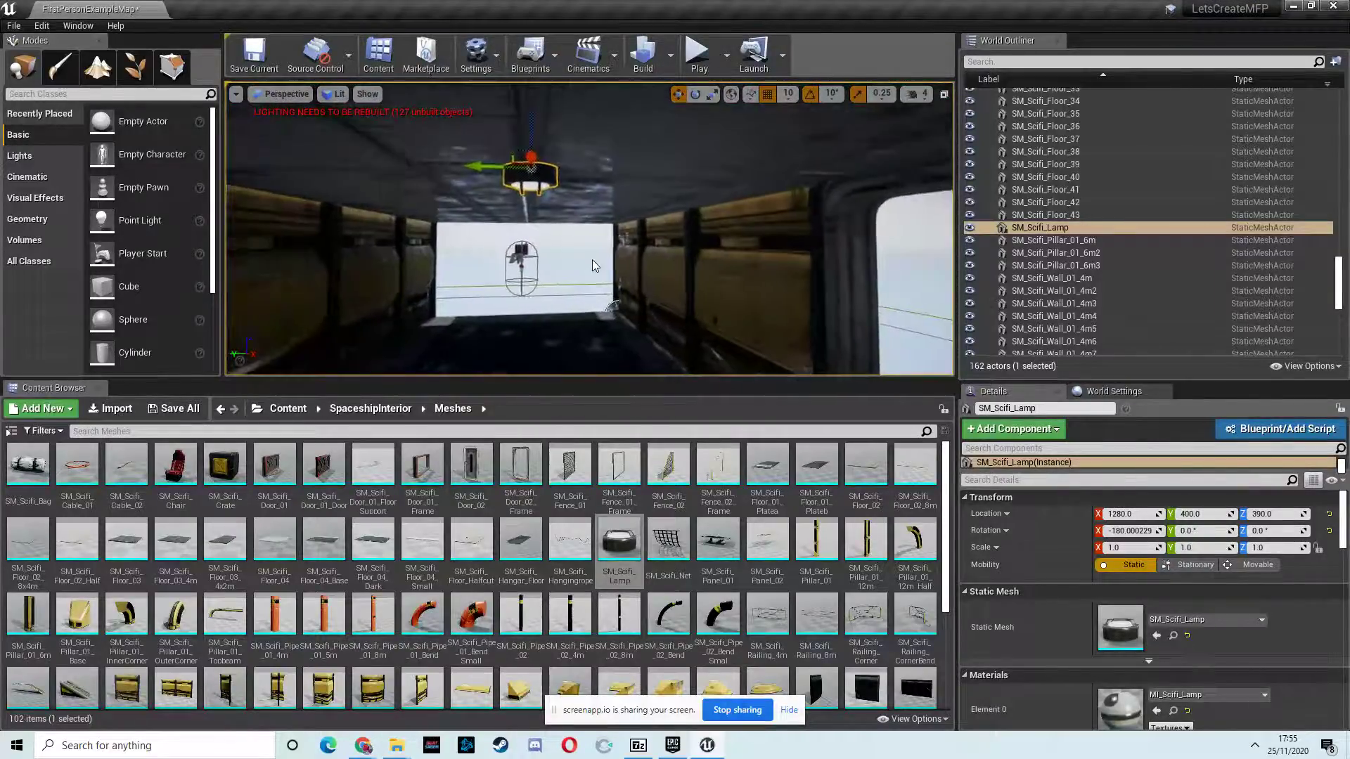
# In the Top view, move the lamp to X 410 near the start of the corridor
pyautogui.click(280, 95)
pyautogui.click(285, 144)
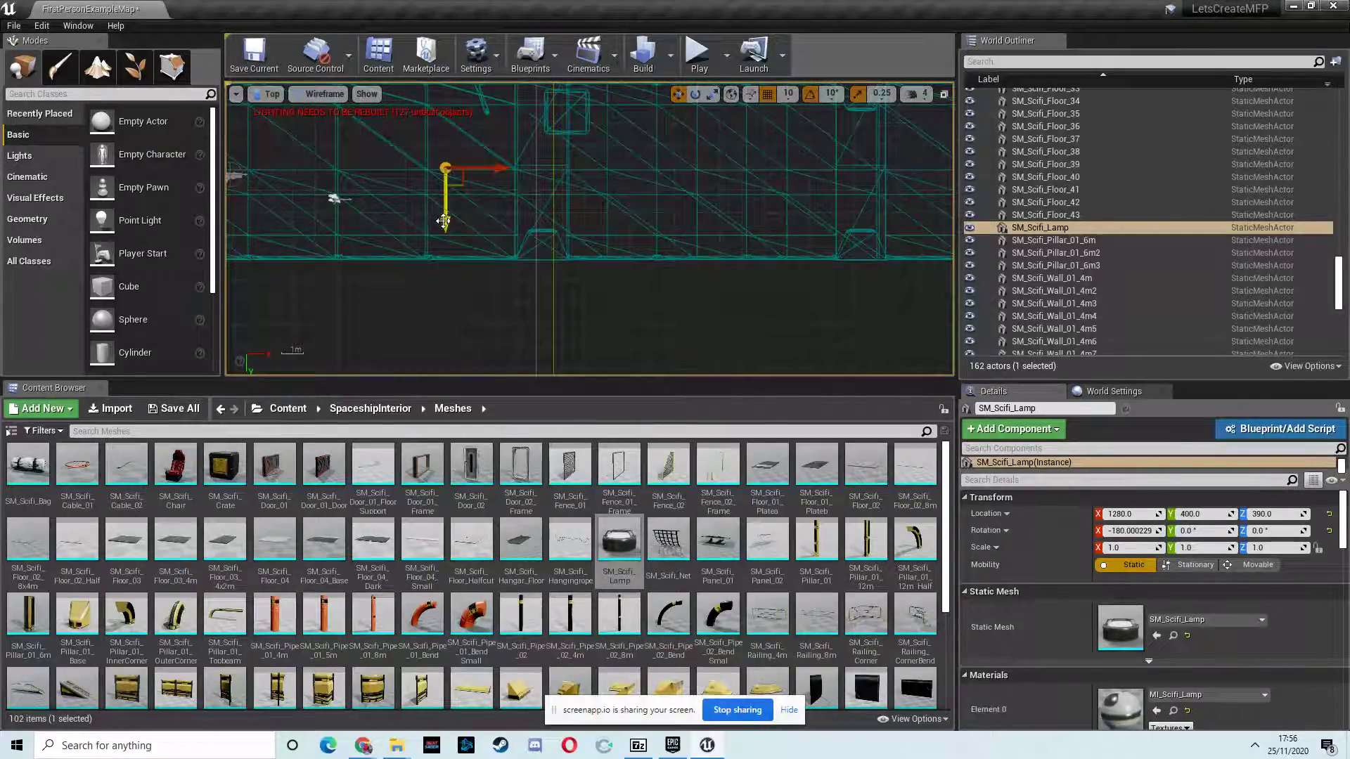
pyautogui.scroll(-3, 443, 221)
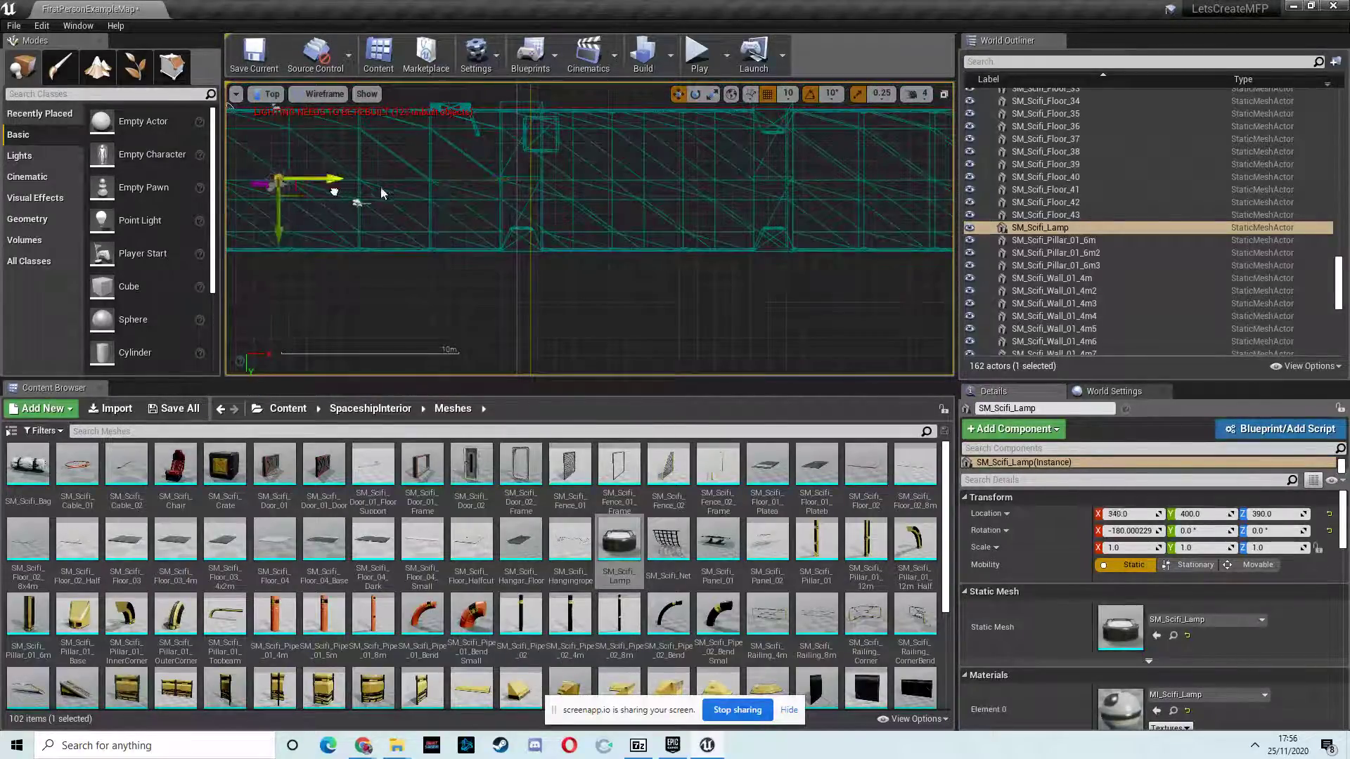
pyautogui.scroll(-2, 388, 204)
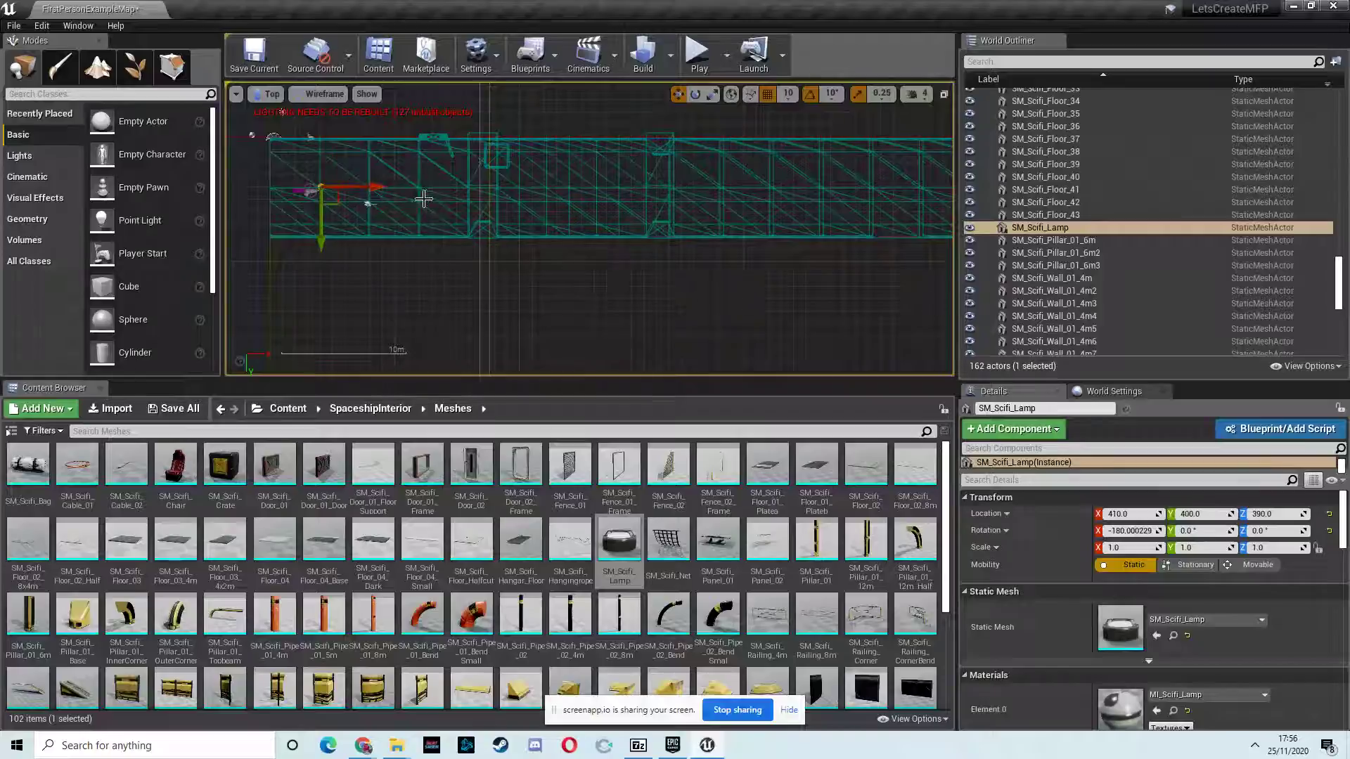
# Duplicate the lamp repeatedly along the corridor at Y 400 to make a row of ten, with the last at X 8010
pyautogui.keyDown('alt'); pyautogui.keyDown('shift'); pyautogui.moveTo(384, 189); pyautogui.dragTo(466, 200); pyautogui.keyUp('shift'); pyautogui.keyUp('alt')
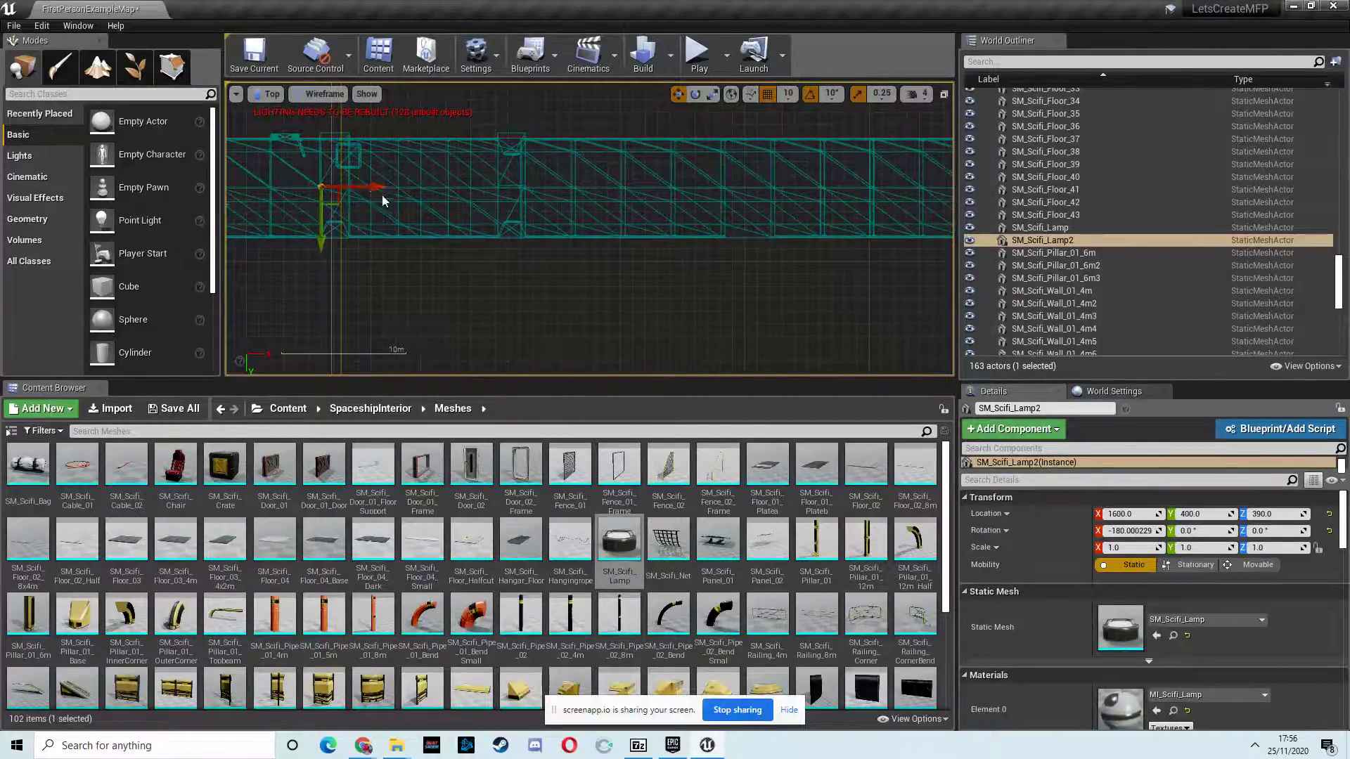
pyautogui.keyDown('alt'); pyautogui.keyDown('shift'); pyautogui.moveTo(374, 188); pyautogui.dragTo(426, 228); pyautogui.keyUp('shift'); pyautogui.keyUp('alt')
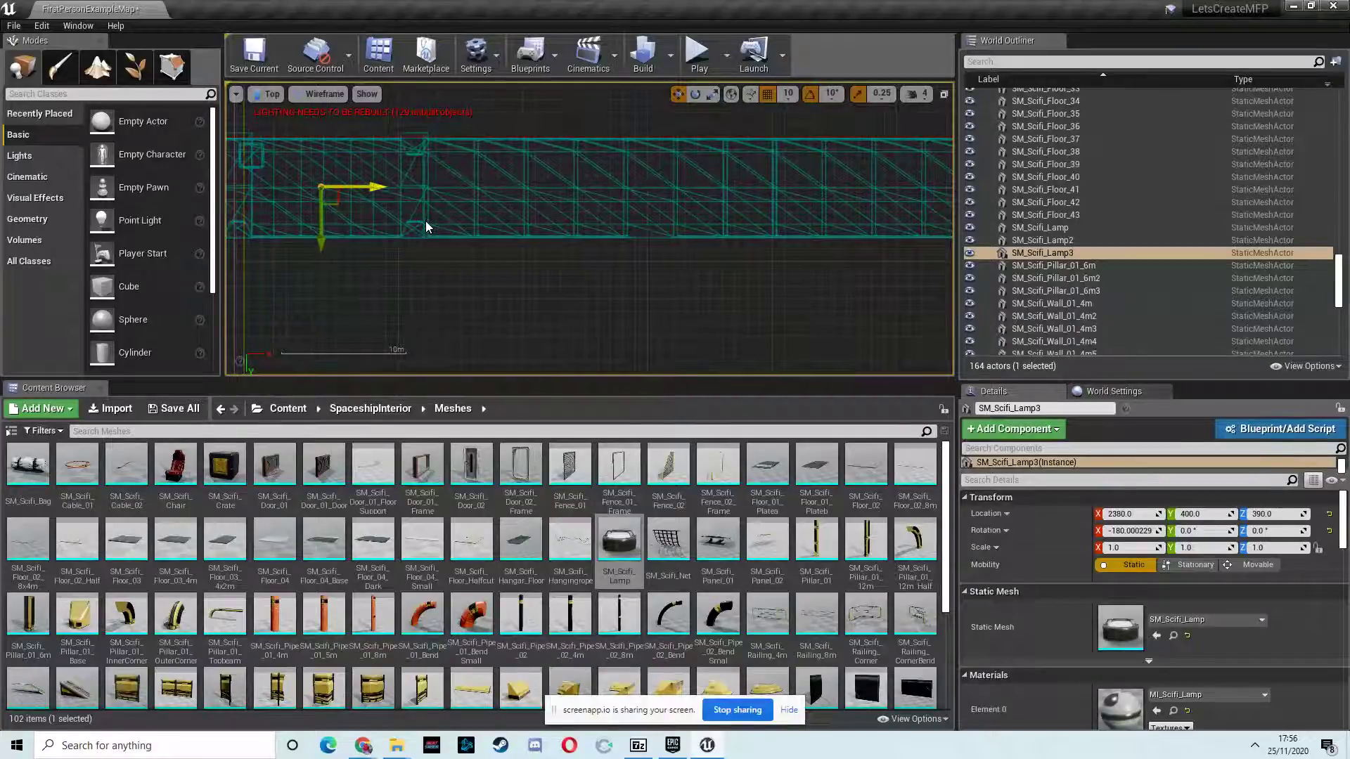
pyautogui.keyDown('alt'); pyautogui.keyDown('shift'); pyautogui.moveTo(375, 189); pyautogui.dragTo(430, 192); pyautogui.keyUp('shift'); pyautogui.keyUp('alt')
pyautogui.moveTo(471, 227); pyautogui.dragTo(748, 186, button='right')
pyautogui.scroll(2, 455, 205)
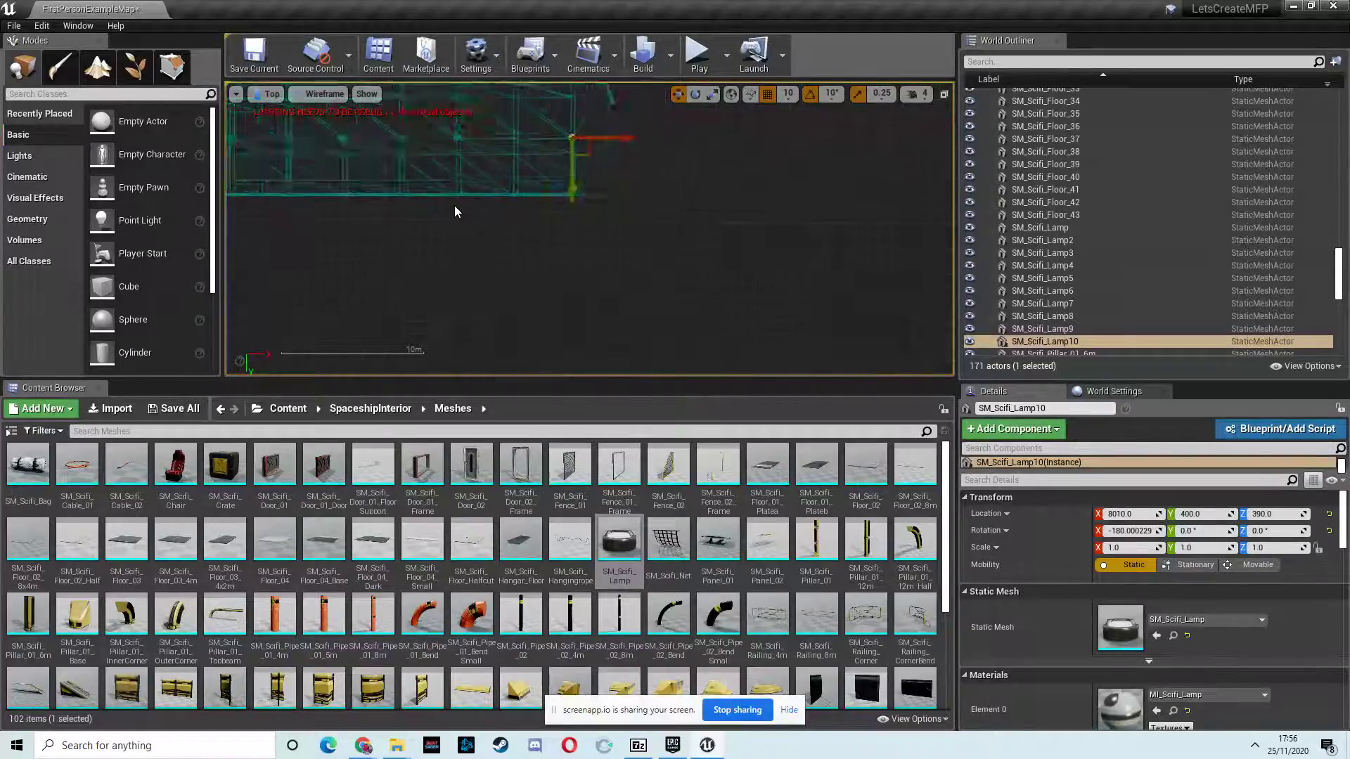
# Return to the Perspective view and inspect the row of ceiling lamps along the corridor
pyautogui.click(272, 94)
pyautogui.click(280, 114)
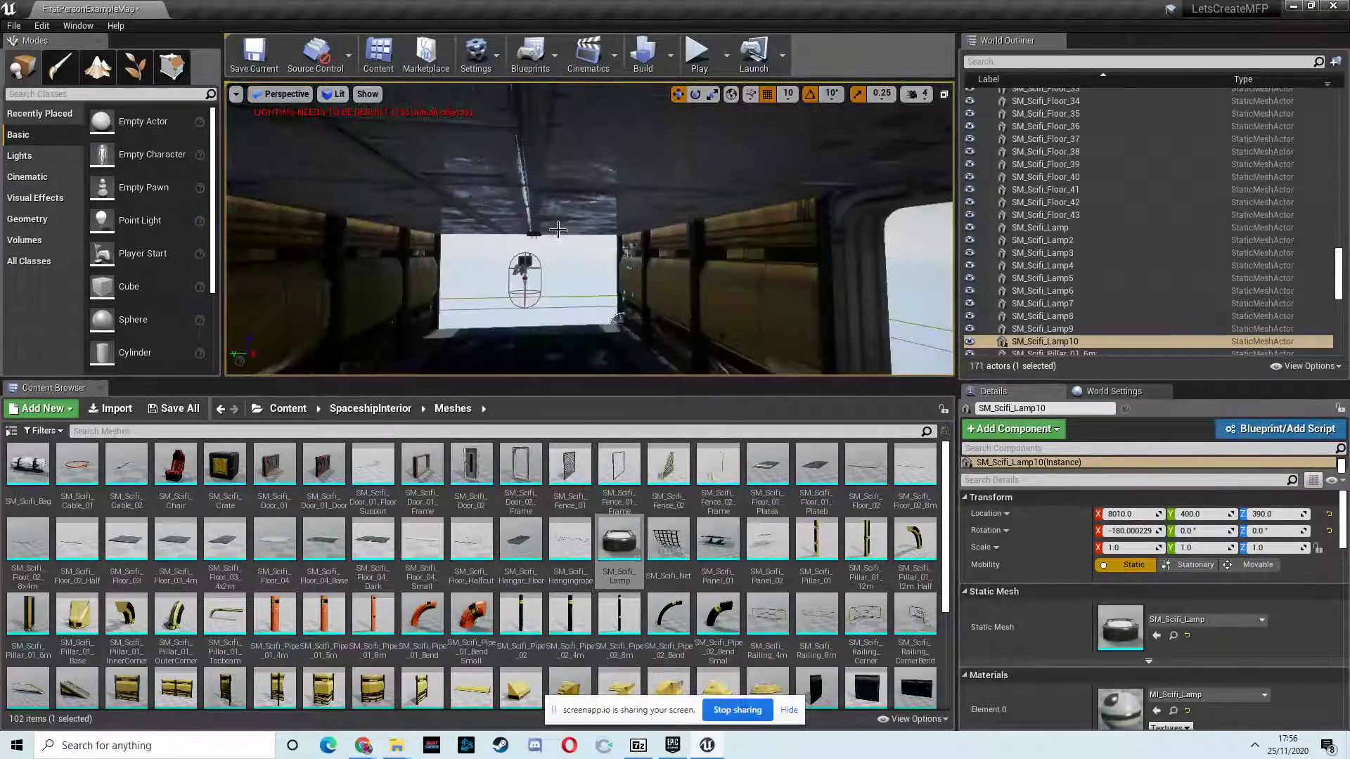
pyautogui.scroll(8, 561, 251)
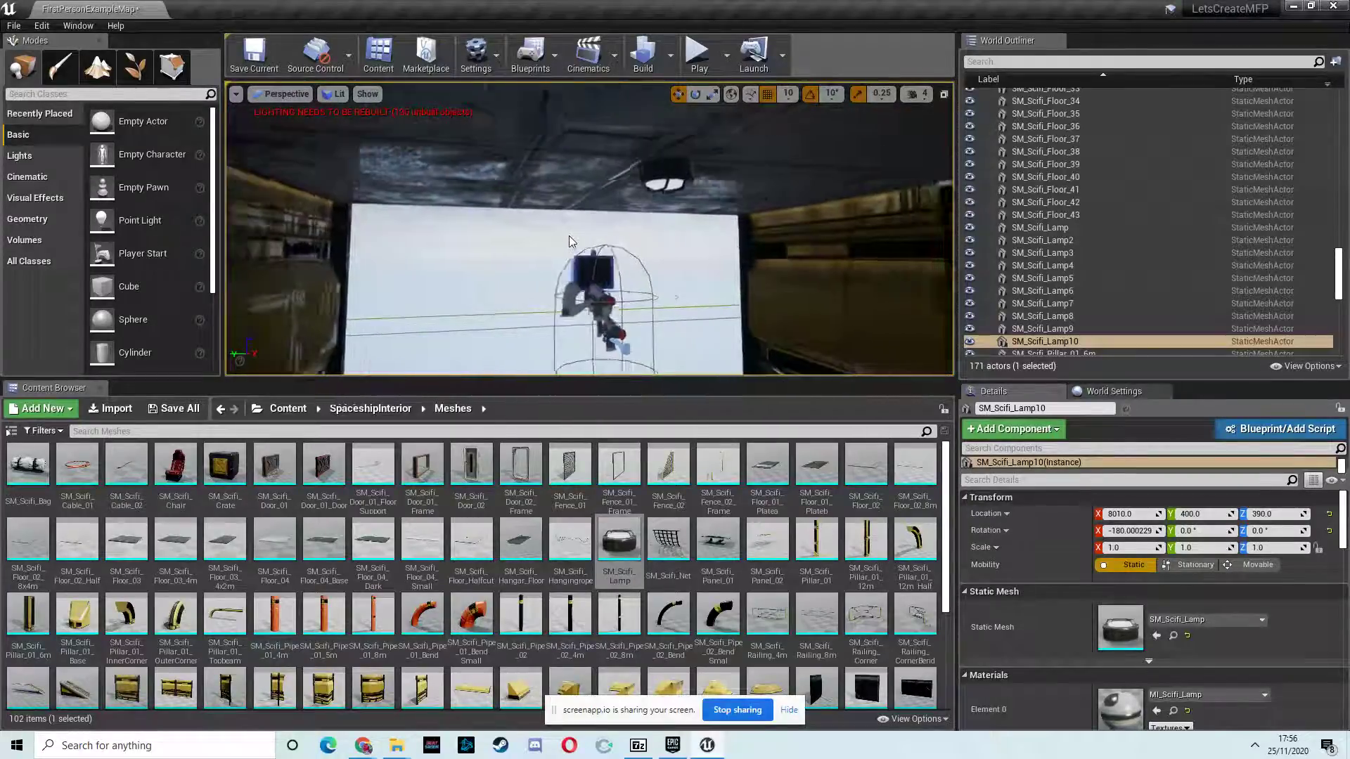
pyautogui.scroll(3, 568, 235)
pyautogui.moveTo(568, 235); pyautogui.dragTo(165, 252, button='right')
pyautogui.scroll(2, 534, 238)
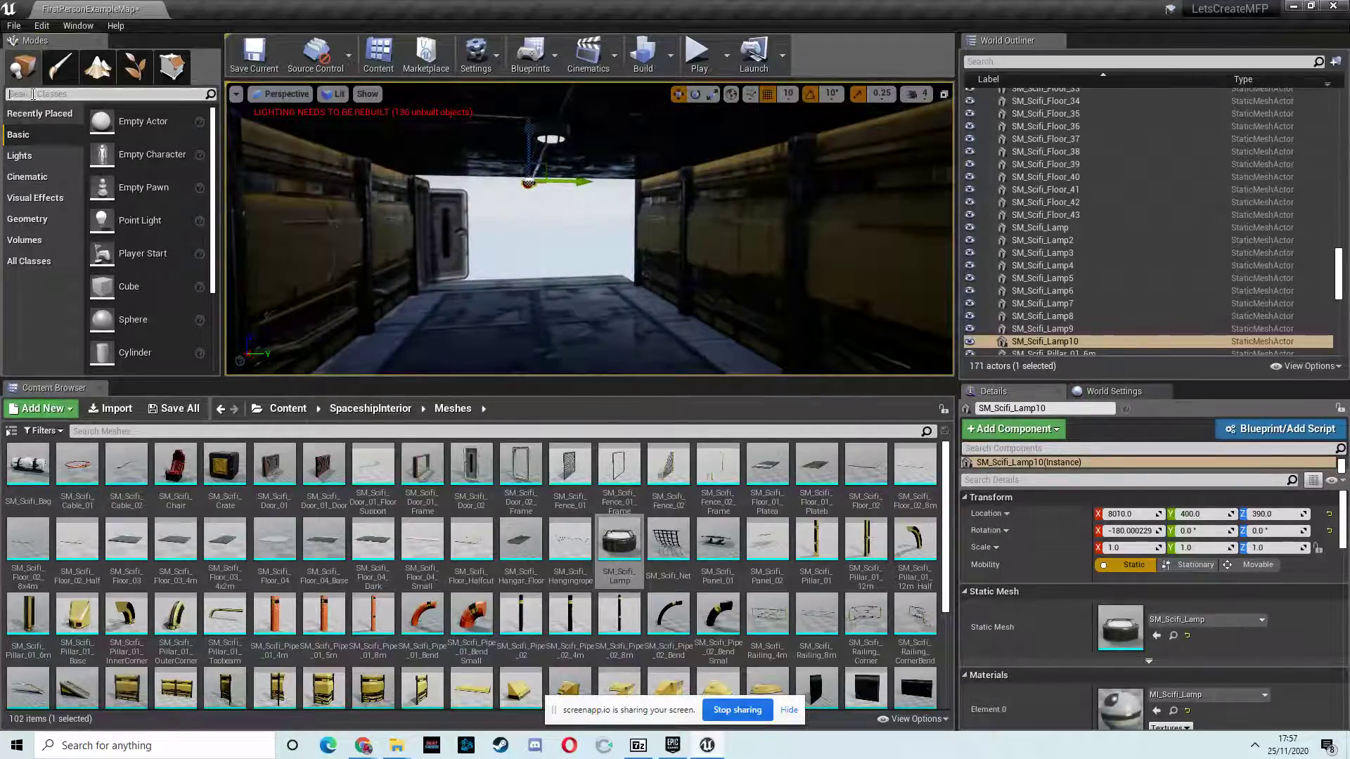
# Search the placeable actors for "light", place a Spot Light near the corridor's far end and move it to X 7720
pyautogui.write('light')
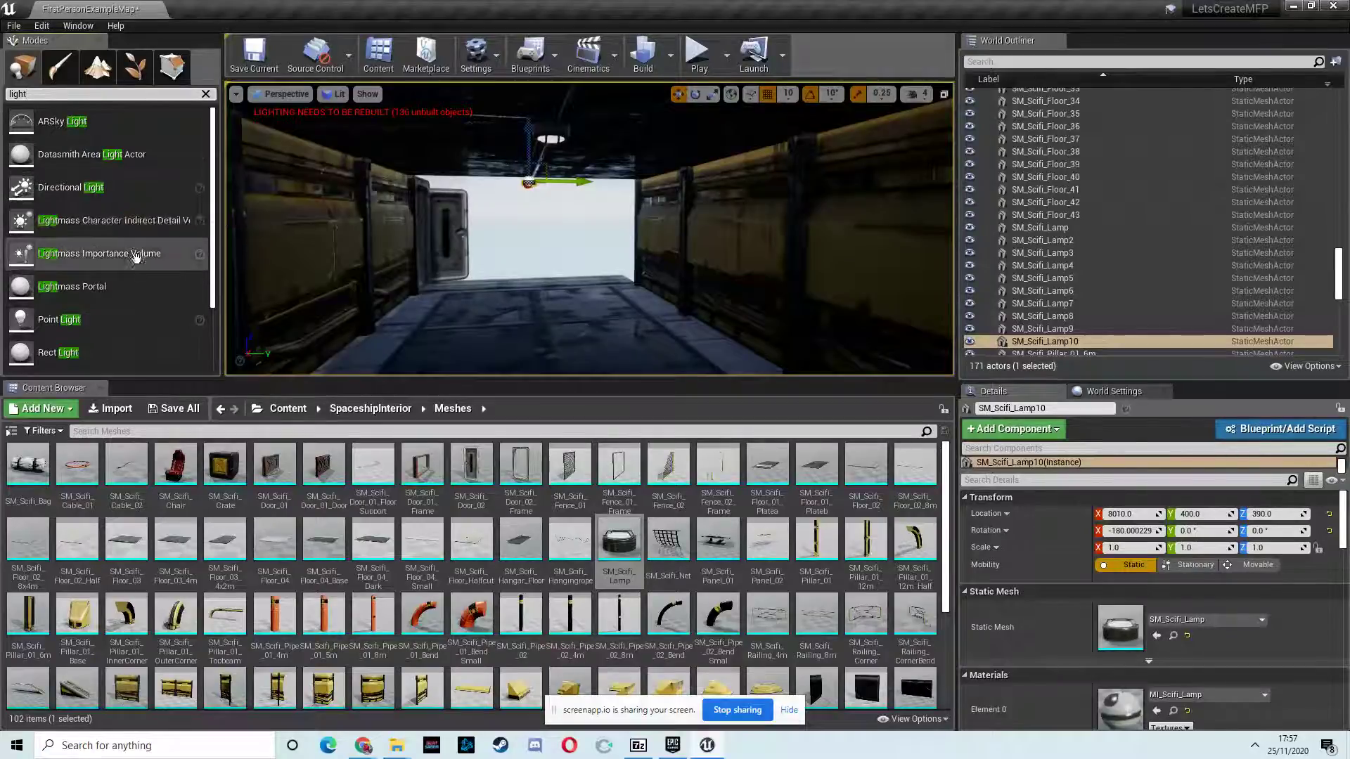
pyautogui.scroll(-3, 123, 329)
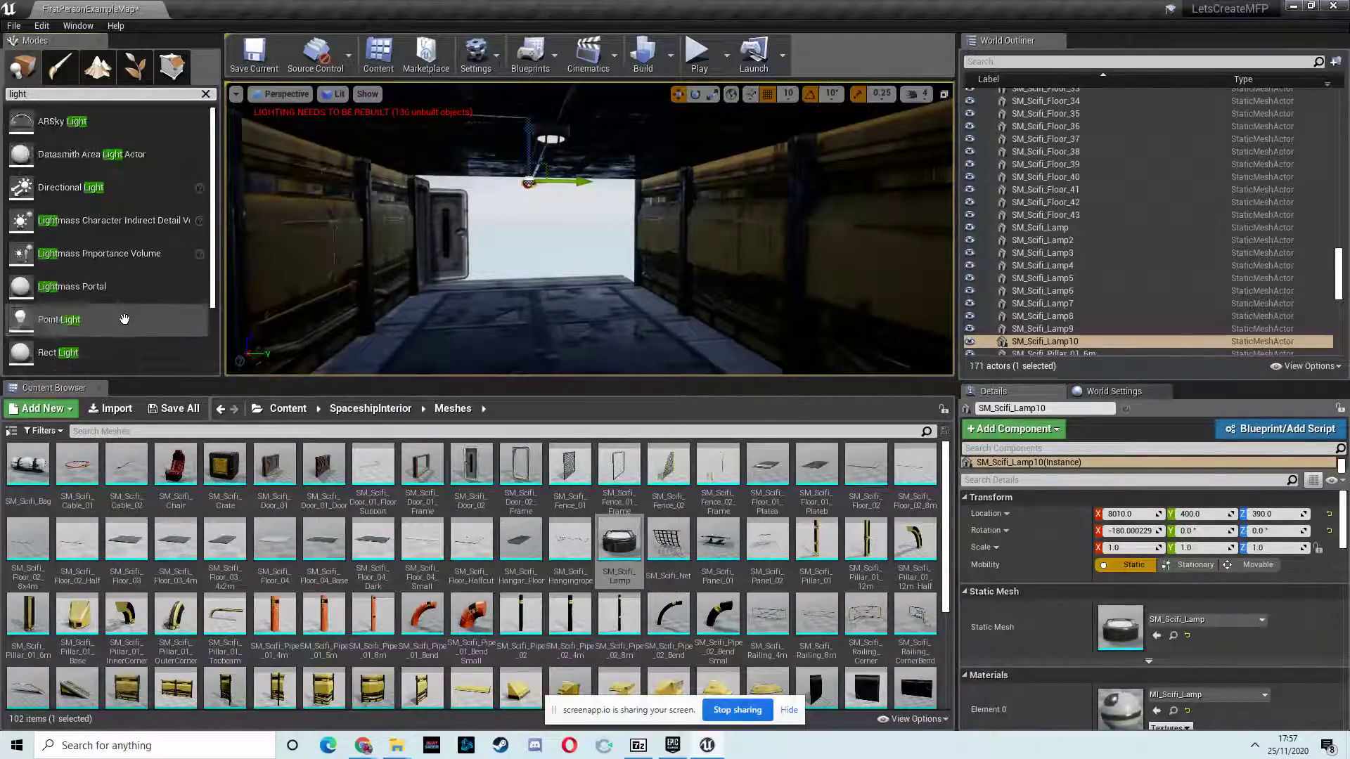
pyautogui.moveTo(113, 336); pyautogui.dragTo(528, 220)
pyautogui.press('f')
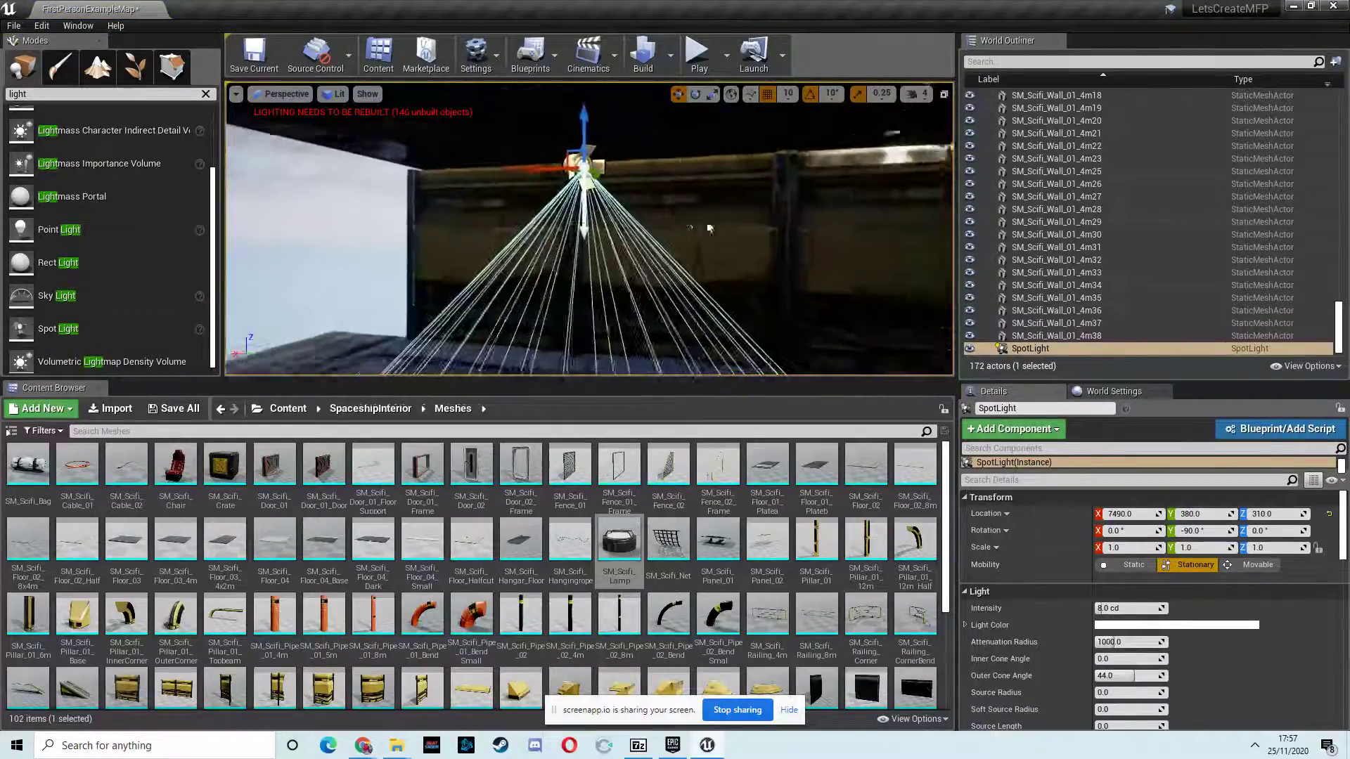
pyautogui.moveTo(522, 175); pyautogui.dragTo(295, 176)
pyautogui.moveTo(386, 181); pyautogui.dragTo(394, 181, button='right')
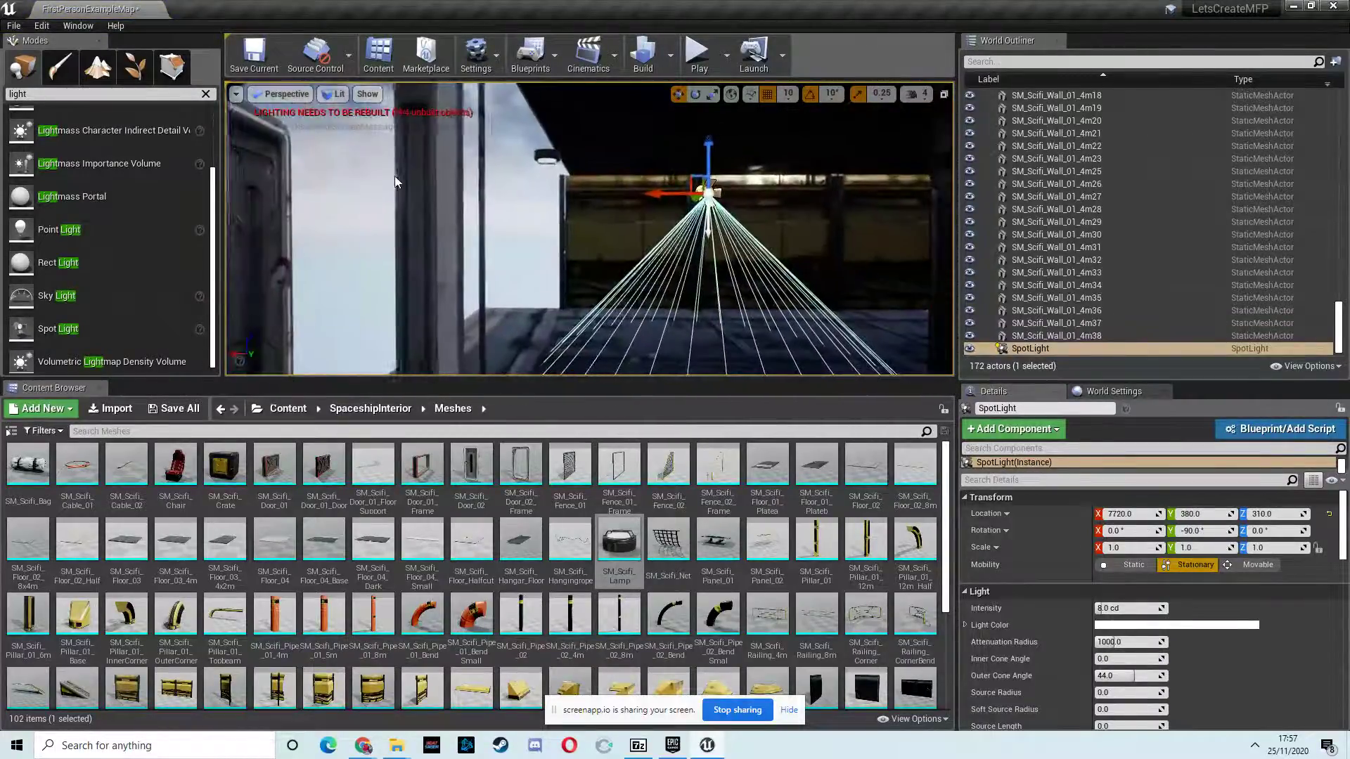
# Move the last ceiling lamp at the corridor's far end to X 7990
pyautogui.click(545, 159)
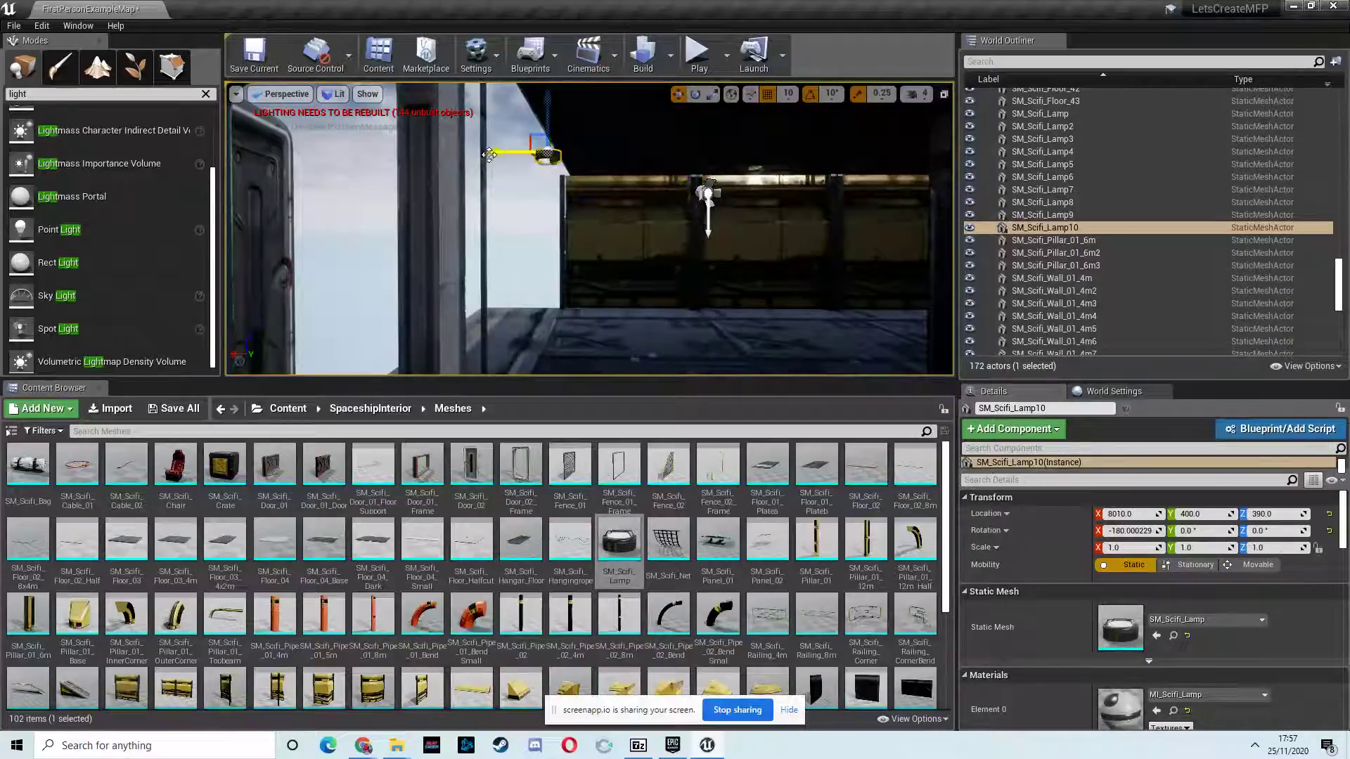
pyautogui.moveTo(509, 158); pyautogui.dragTo(499, 160)
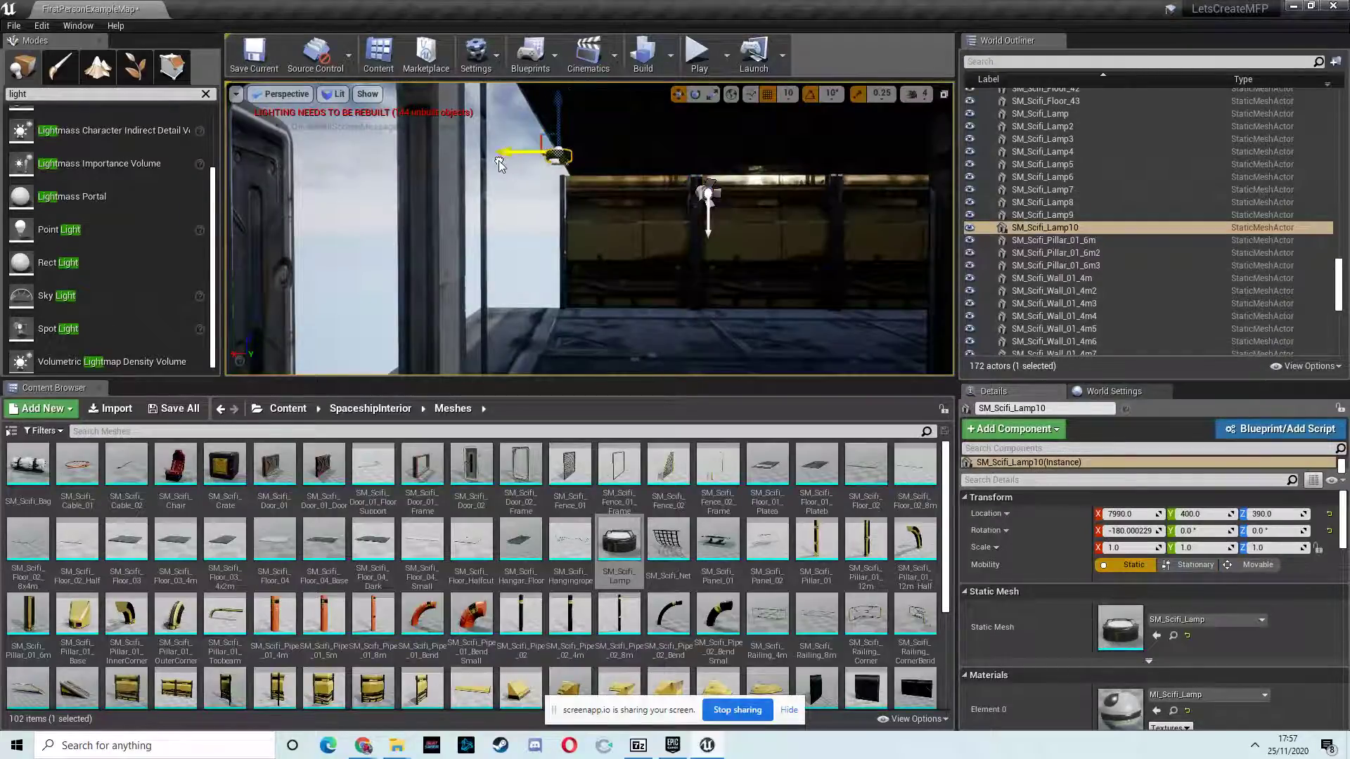
# Move the spot light from the corridor's far end to the near end, at X 420, Y 410, Z 360
pyautogui.click(709, 192)
pyautogui.moveTo(668, 193); pyautogui.dragTo(563, 123)
pyautogui.moveTo(497, 152); pyautogui.dragTo(570, 149, button='right')
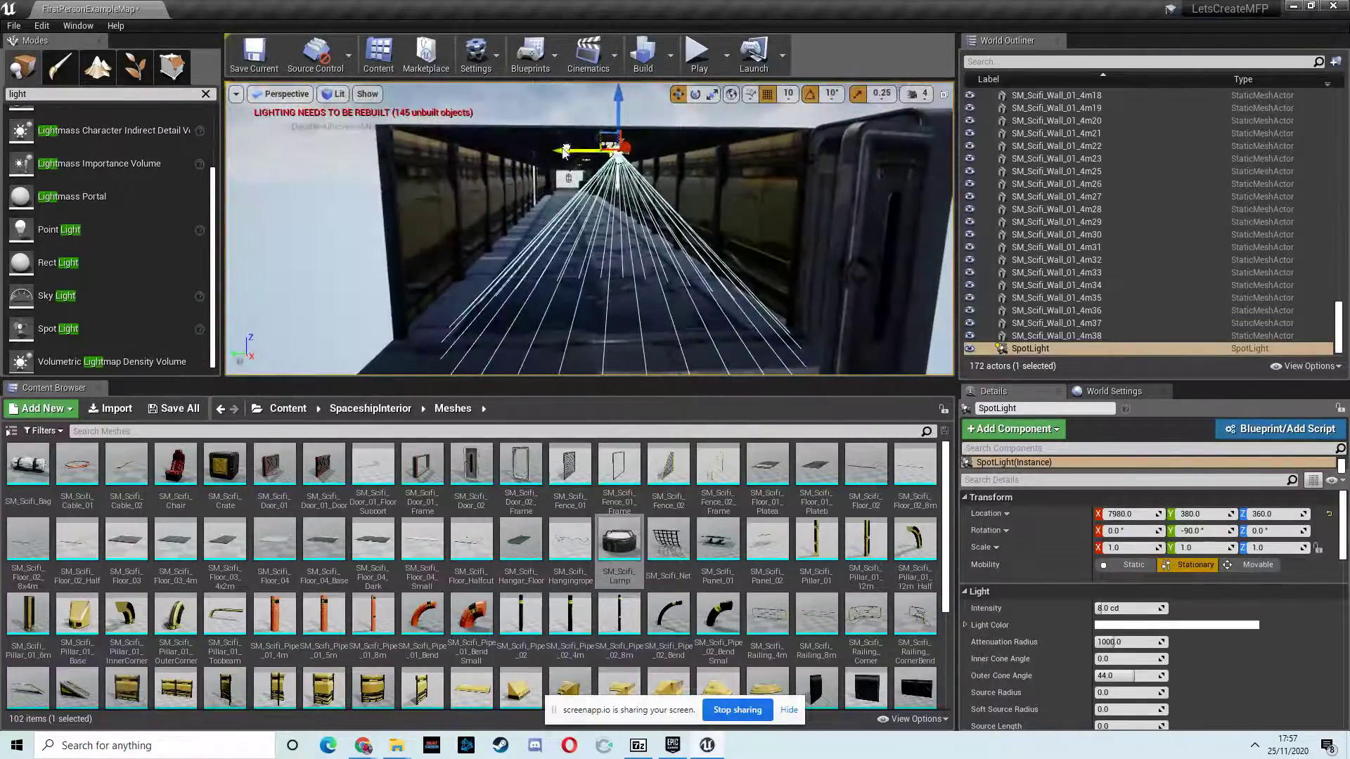
pyautogui.moveTo(565, 152); pyautogui.dragTo(549, 152)
pyautogui.moveTo(547, 175)
pyautogui.mouseDown(button='right')
pyautogui.moveTo(618, 210)
pyautogui.moveTo(720, 199)
pyautogui.moveTo(559, 187)
pyautogui.moveTo(571, 171)
pyautogui.mouseUp(button='right')
pyautogui.keyDown('shift'); pyautogui.moveTo(586, 175); pyautogui.dragTo(120, 209); pyautogui.keyUp('shift')
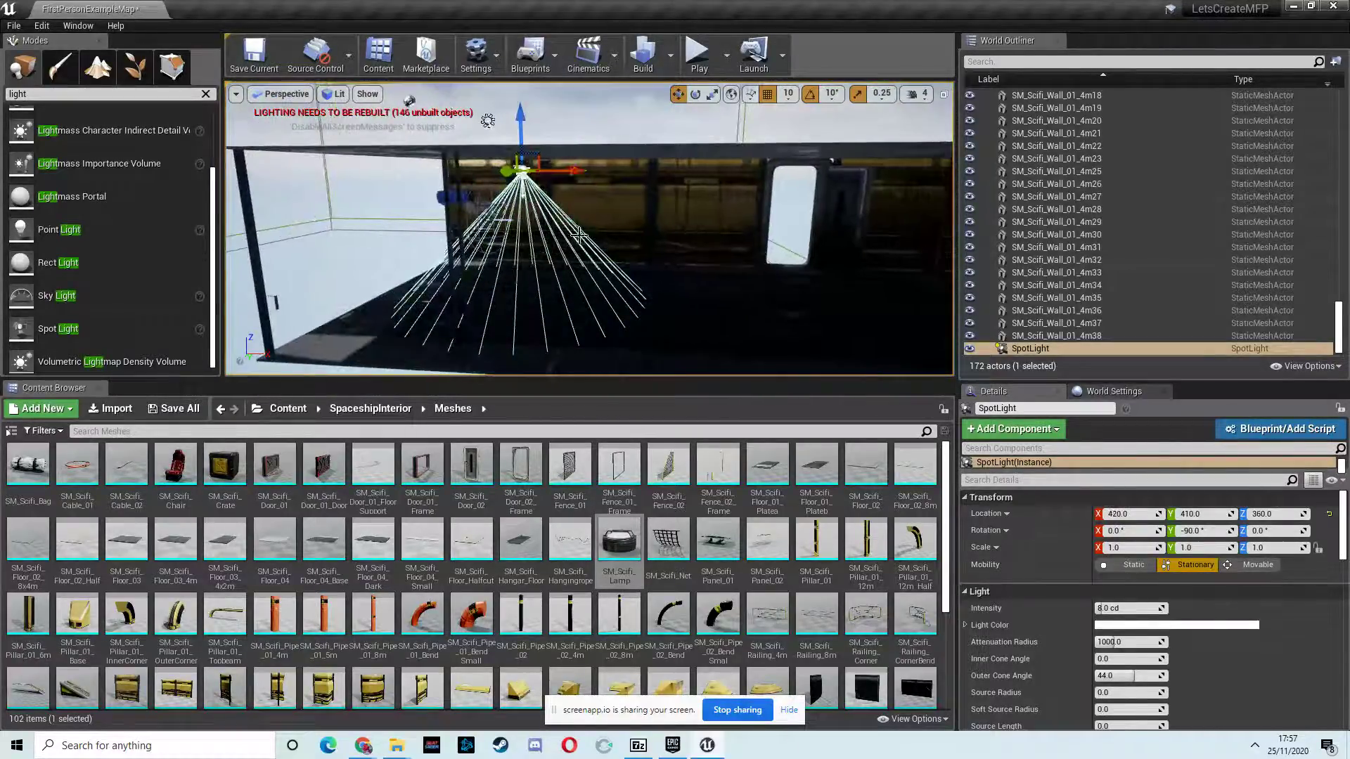
# Align the spot light under the first ceiling lamp at X 410, Y 400
pyautogui.moveTo(569, 226); pyautogui.dragTo(609, 162, button='right')
pyautogui.press('w')
pyautogui.press('a')
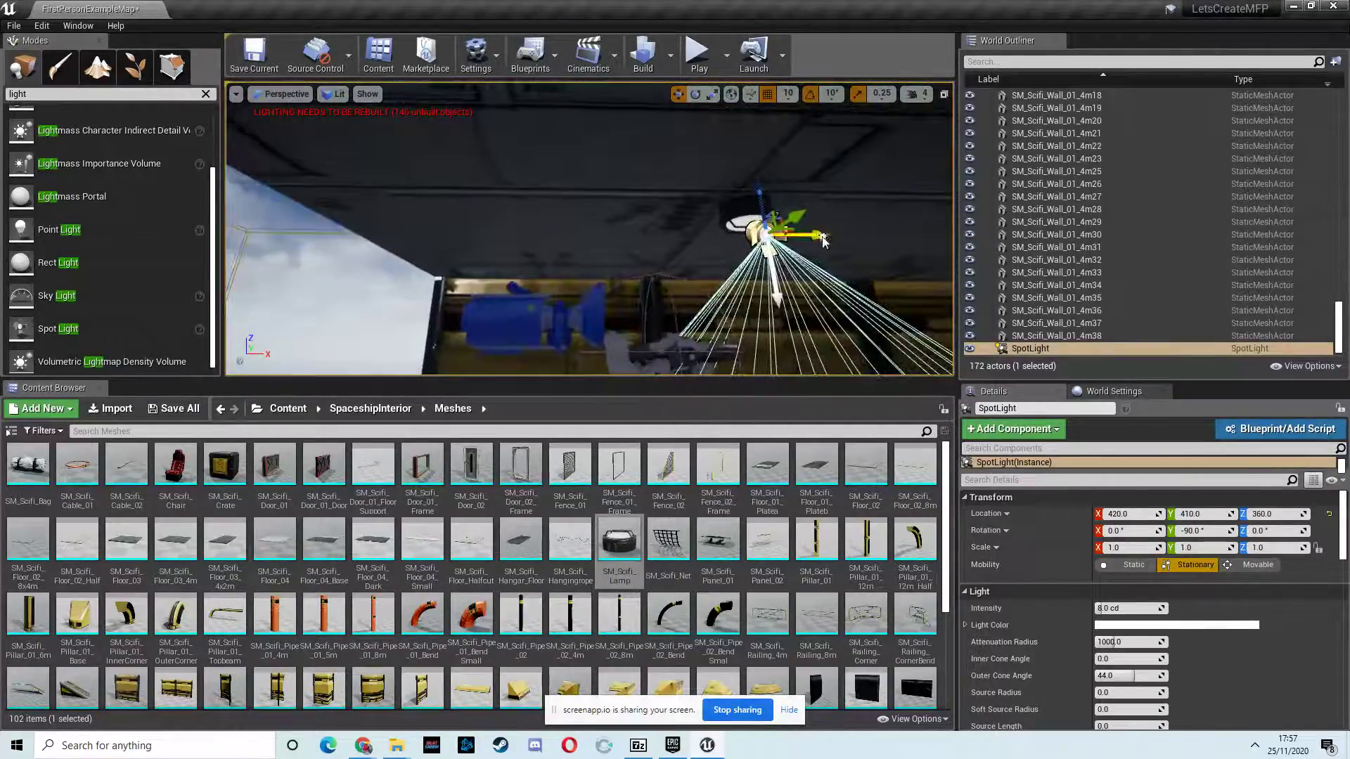
pyautogui.moveTo(821, 236); pyautogui.dragTo(807, 237)
pyautogui.press('a')
pyautogui.moveTo(792, 251); pyautogui.dragTo(947, 270, button='right')
pyautogui.press('w')
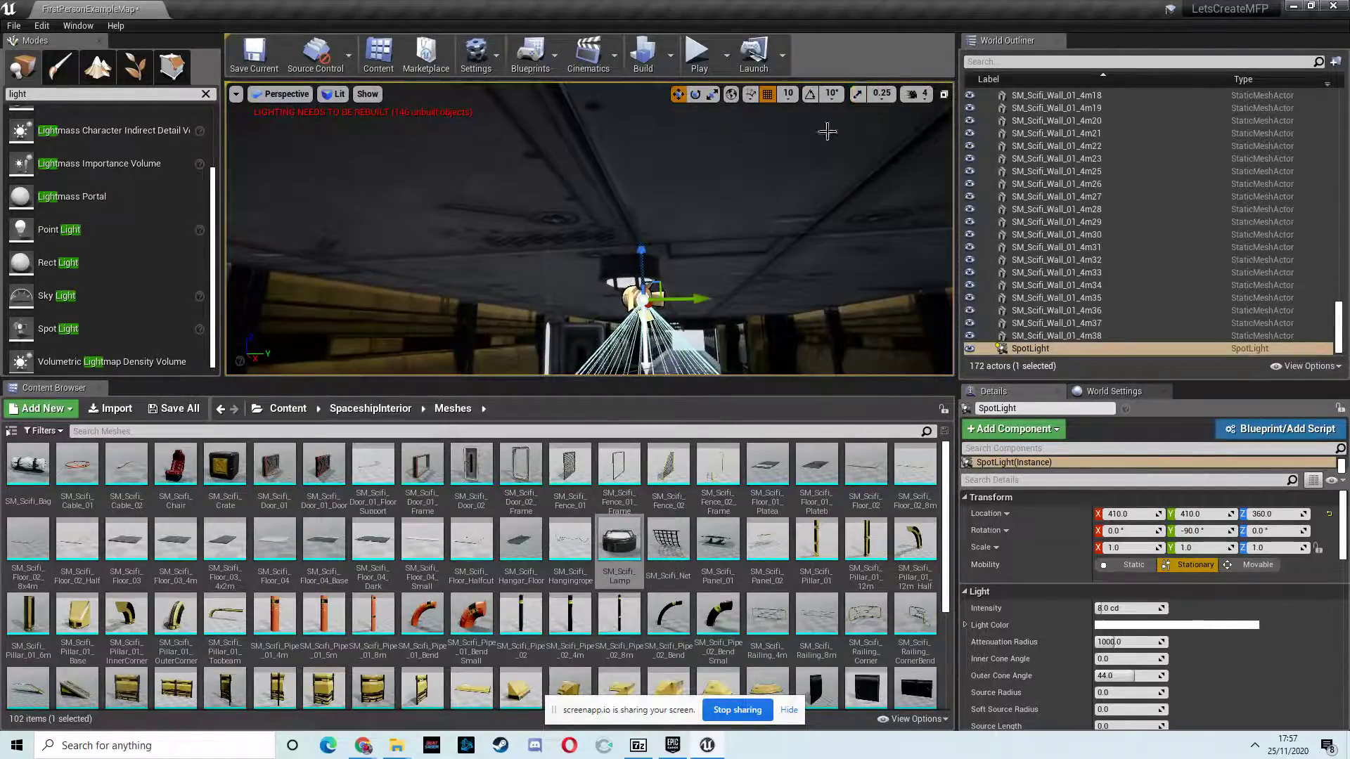
pyautogui.moveTo(699, 302); pyautogui.dragTo(684, 303)
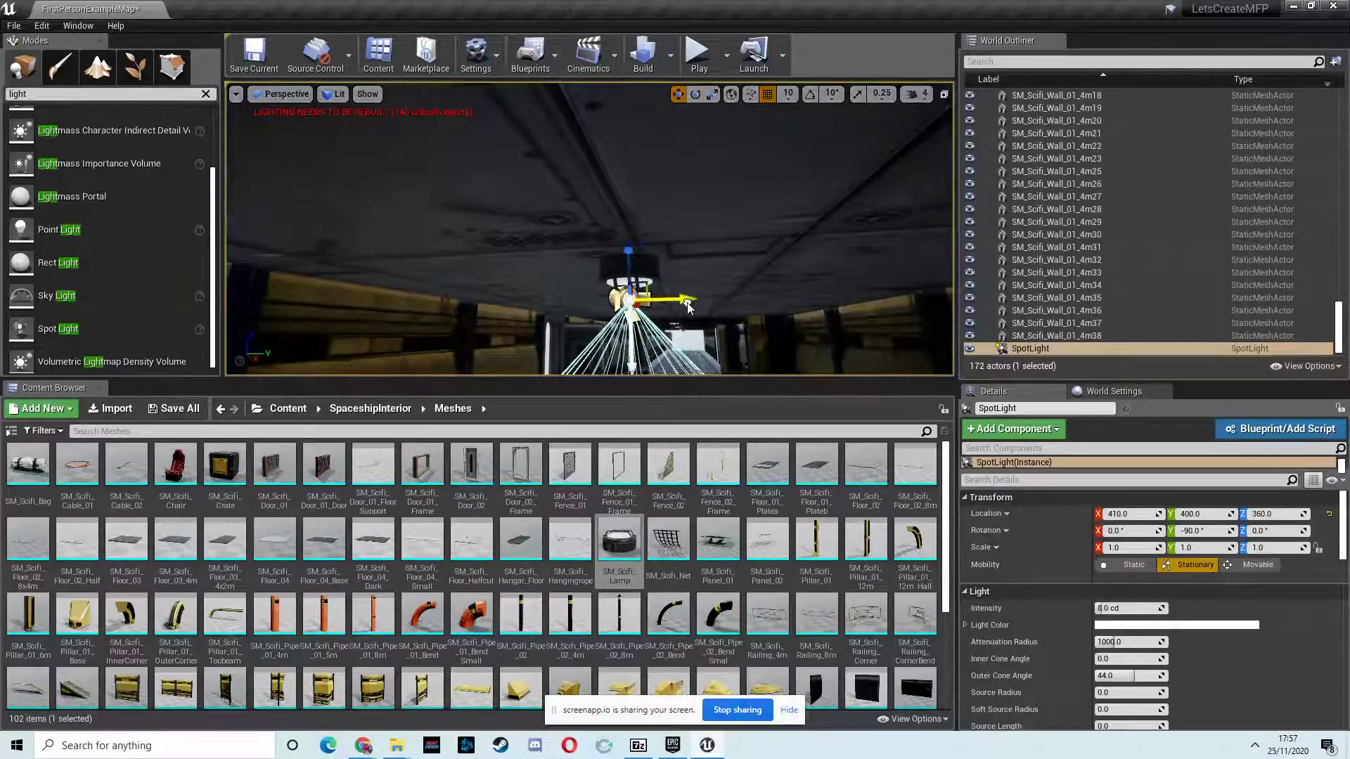
# Turn off grid snapping and nudge the spot light sideways to about Y 400.3 to centre it under the lamp
pyautogui.press('d')
pyautogui.moveTo(715, 299); pyautogui.dragTo(872, 192, button='right')
pyautogui.press('w')
pyautogui.click(768, 95)
pyautogui.press('s')
pyautogui.press('a')
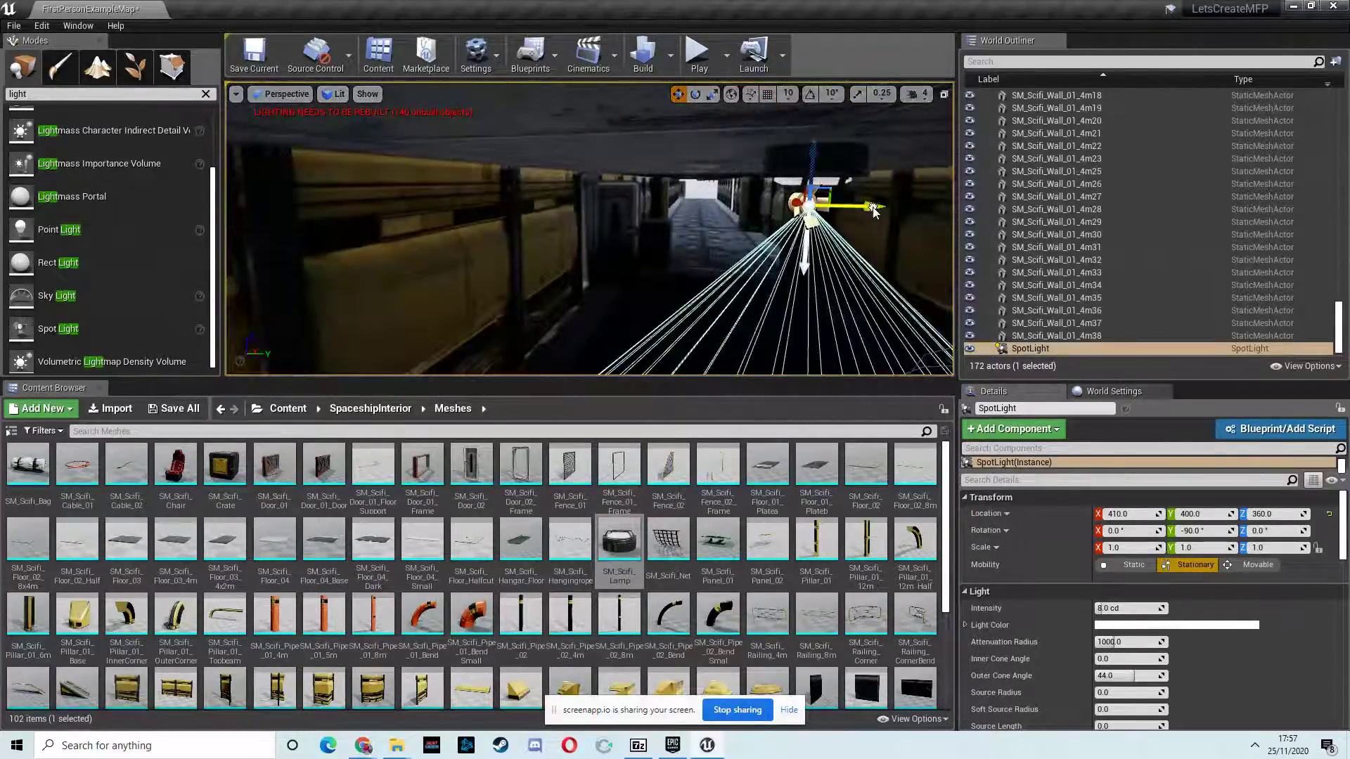
pyautogui.moveTo(874, 211); pyautogui.dragTo(874, 211)
# Set the spot light's attenuation radius to about 612, its intensity to 50 cd and its mobility to Static
pyautogui.moveTo(834, 272); pyautogui.dragTo(825, 347, button='right')
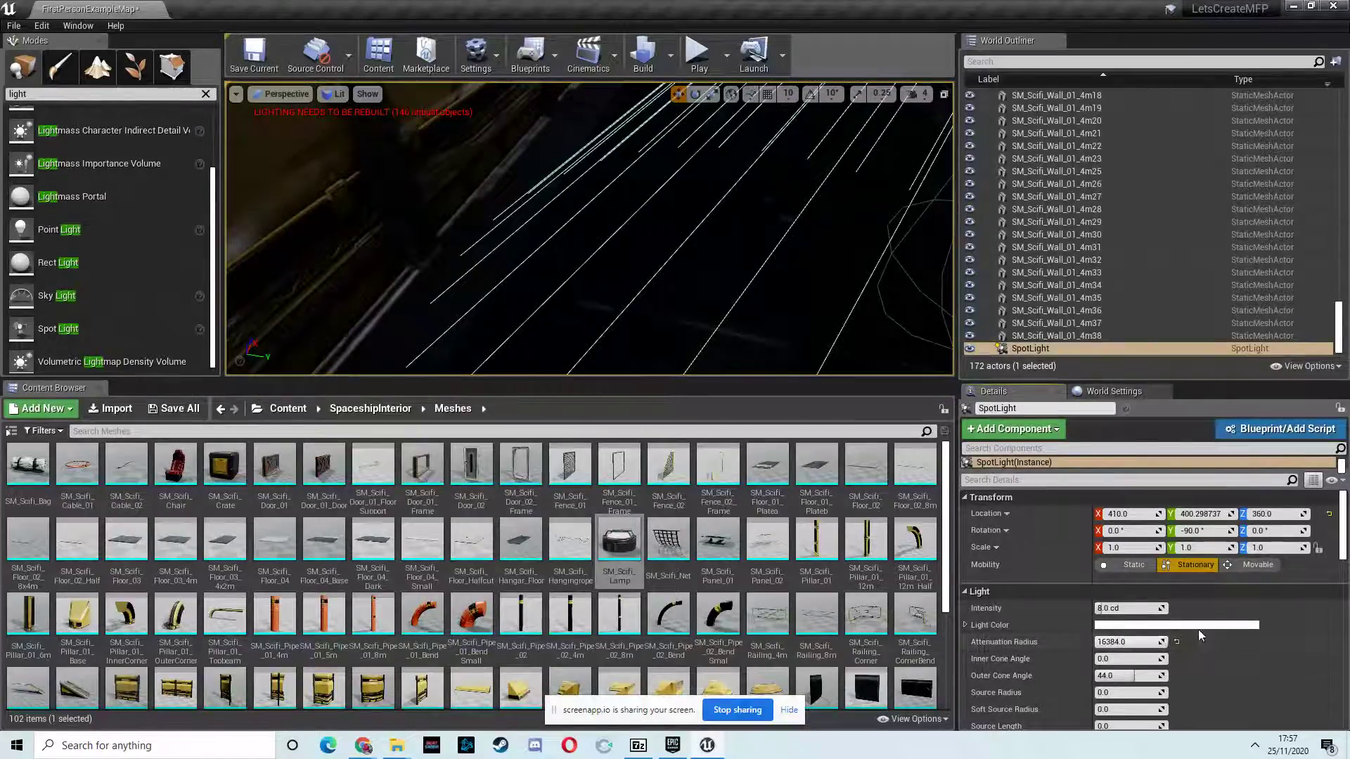
pyautogui.moveTo(1166, 638); pyautogui.dragTo(1149, 636)
pyautogui.click(1134, 608)
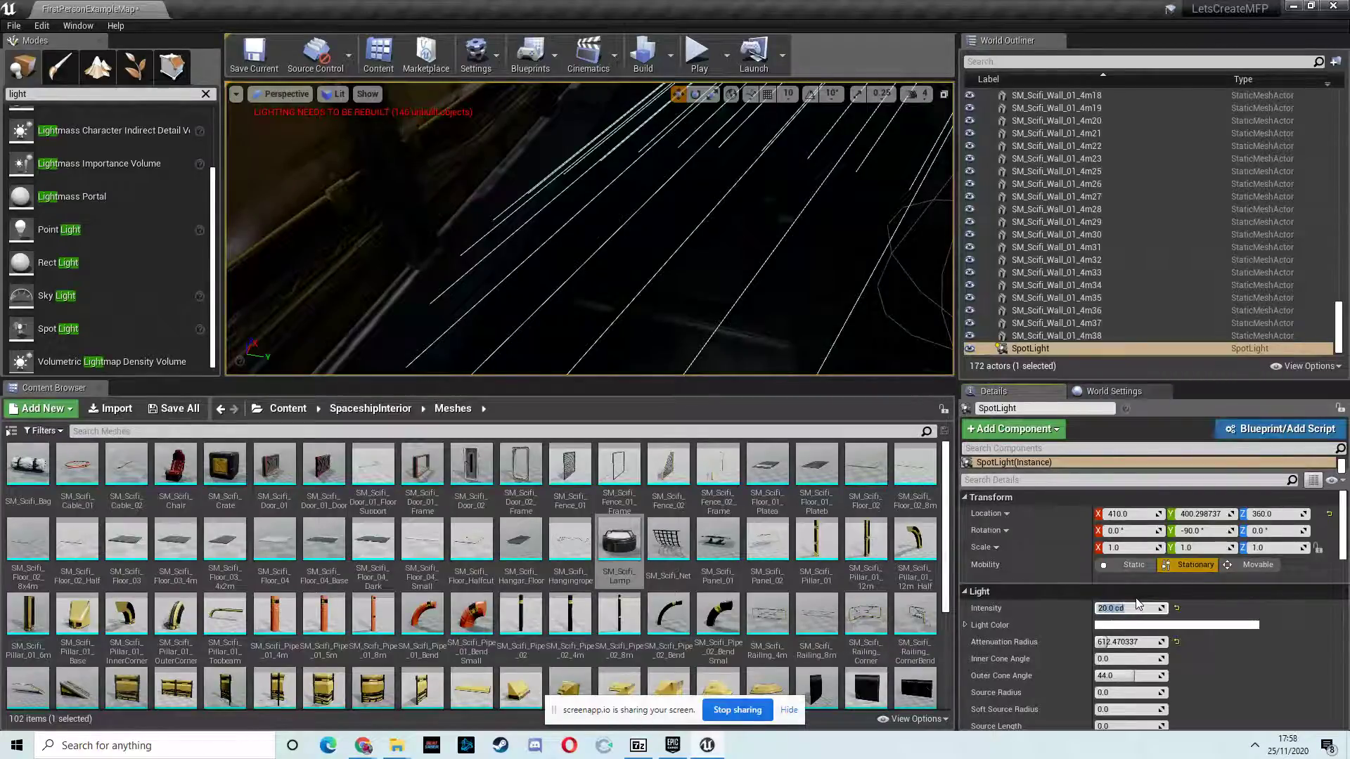
pyautogui.moveTo(855, 308); pyautogui.dragTo(907, 209, button='right')
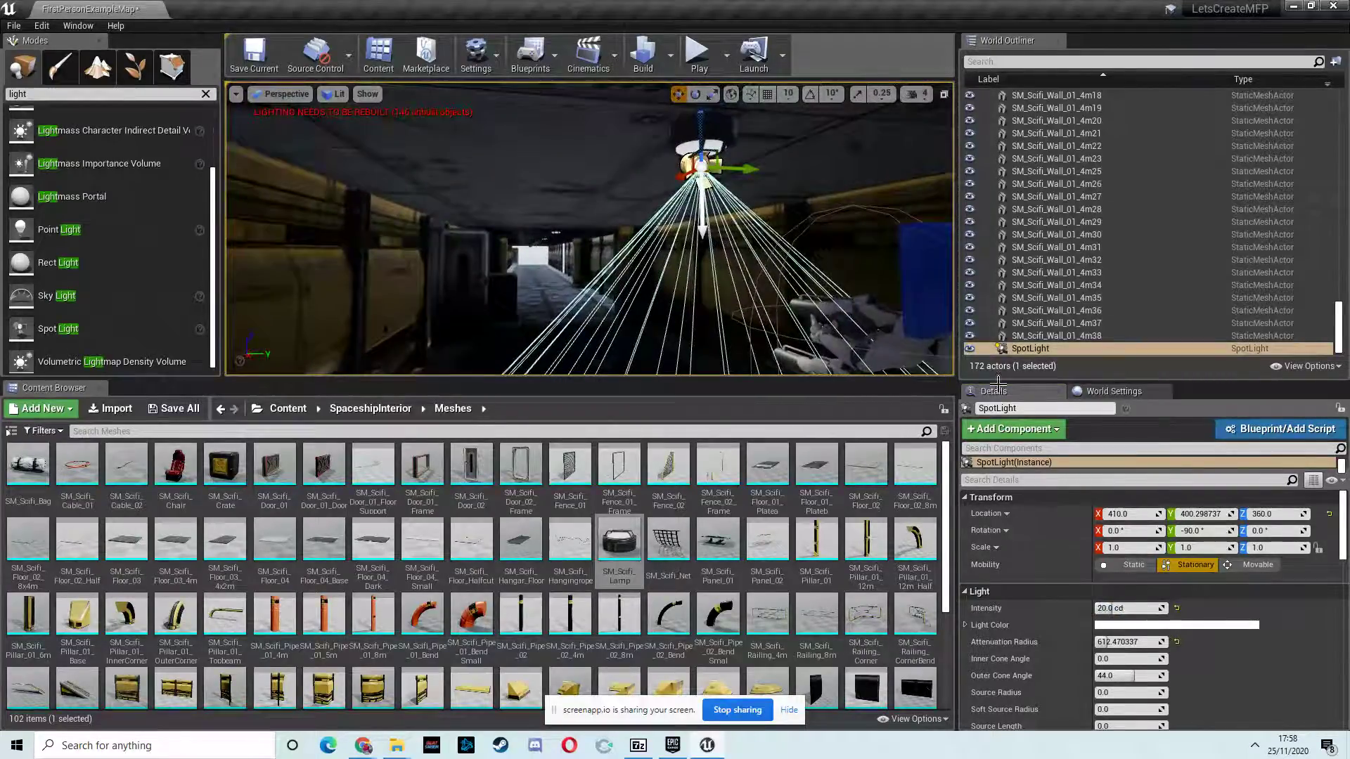
pyautogui.click(1130, 565)
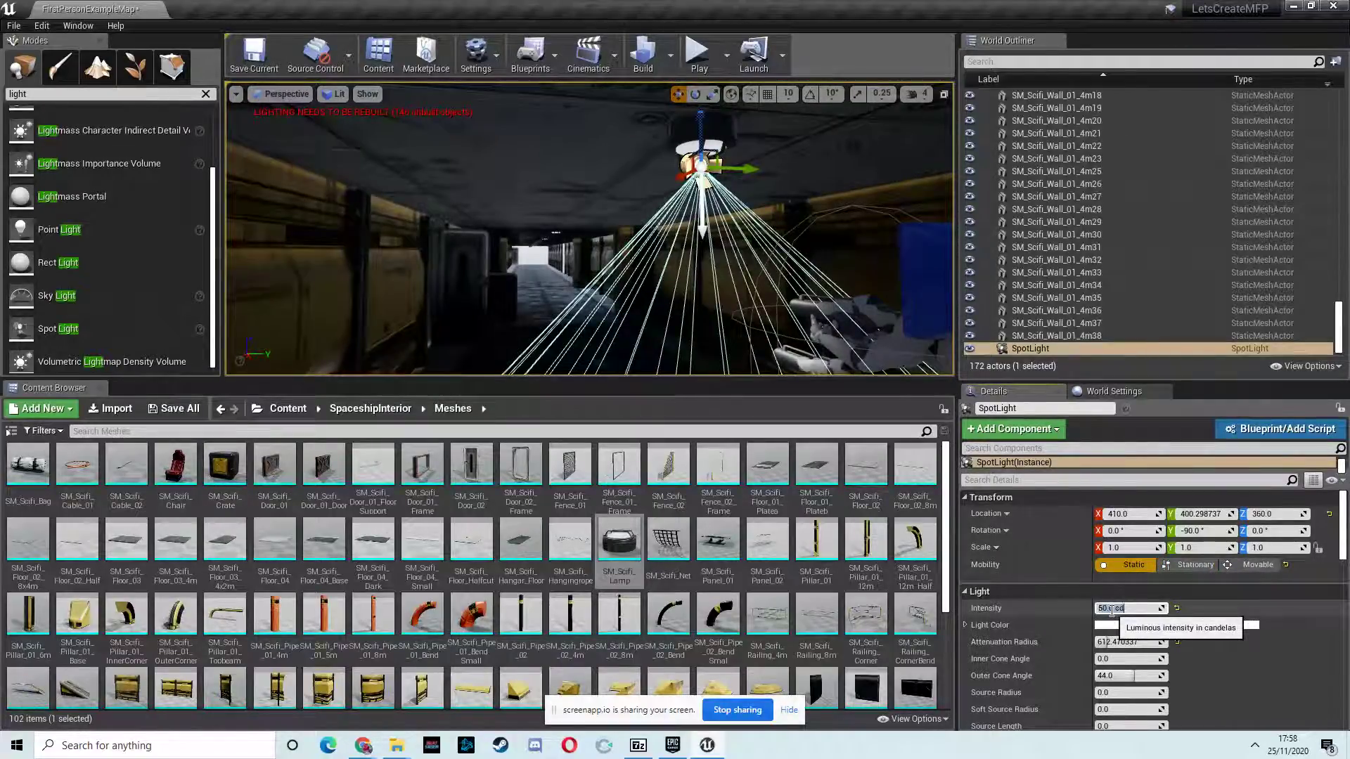
# Play the level to check the spot light's effect in the corridor, then stop the session
pyautogui.click(699, 55)
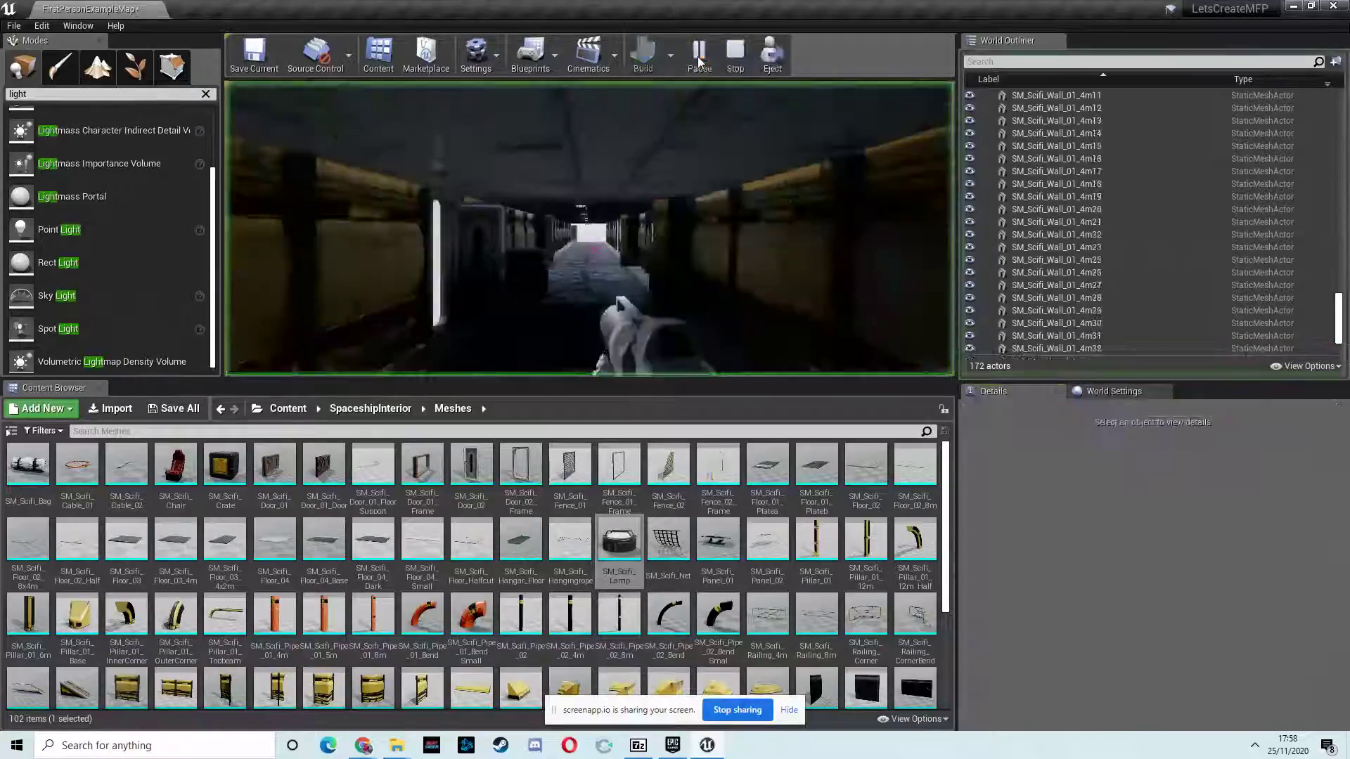
pyautogui.click(713, 164)
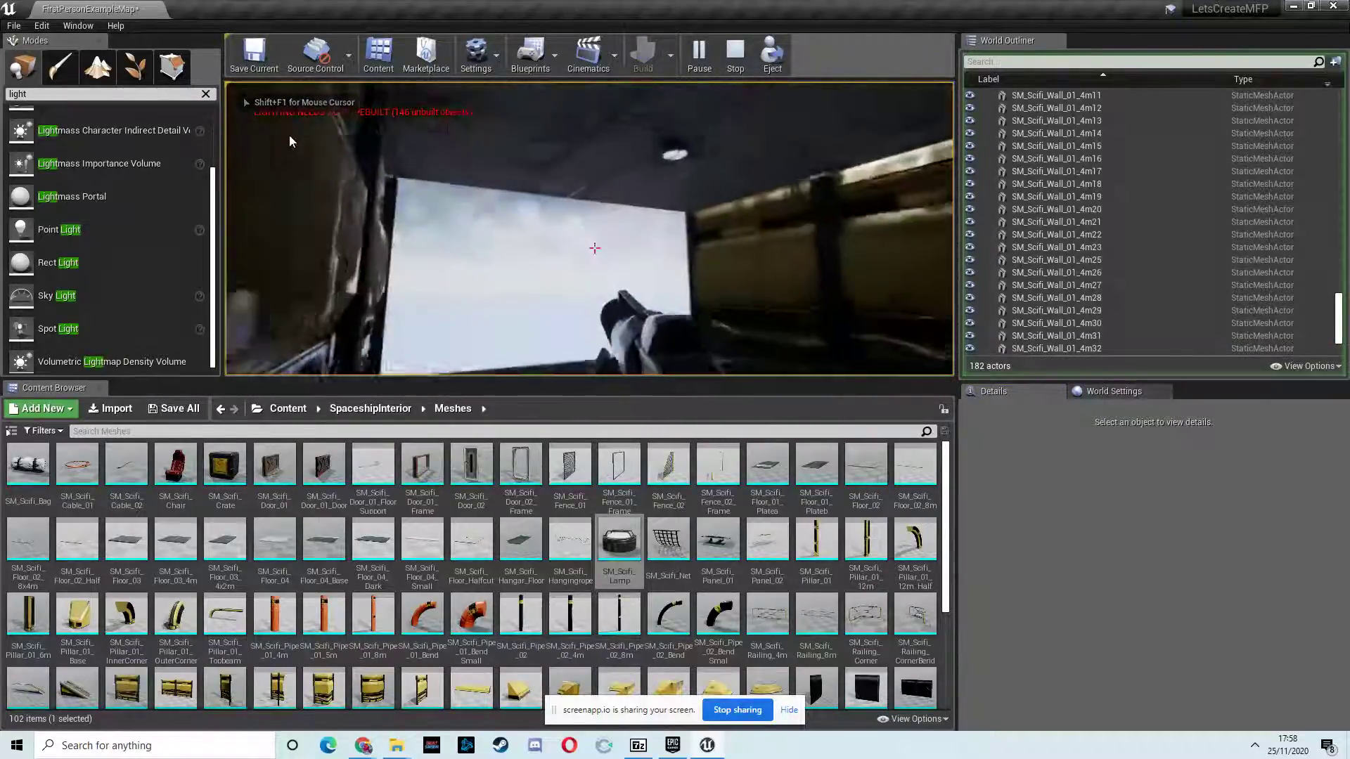
pyautogui.press('w')
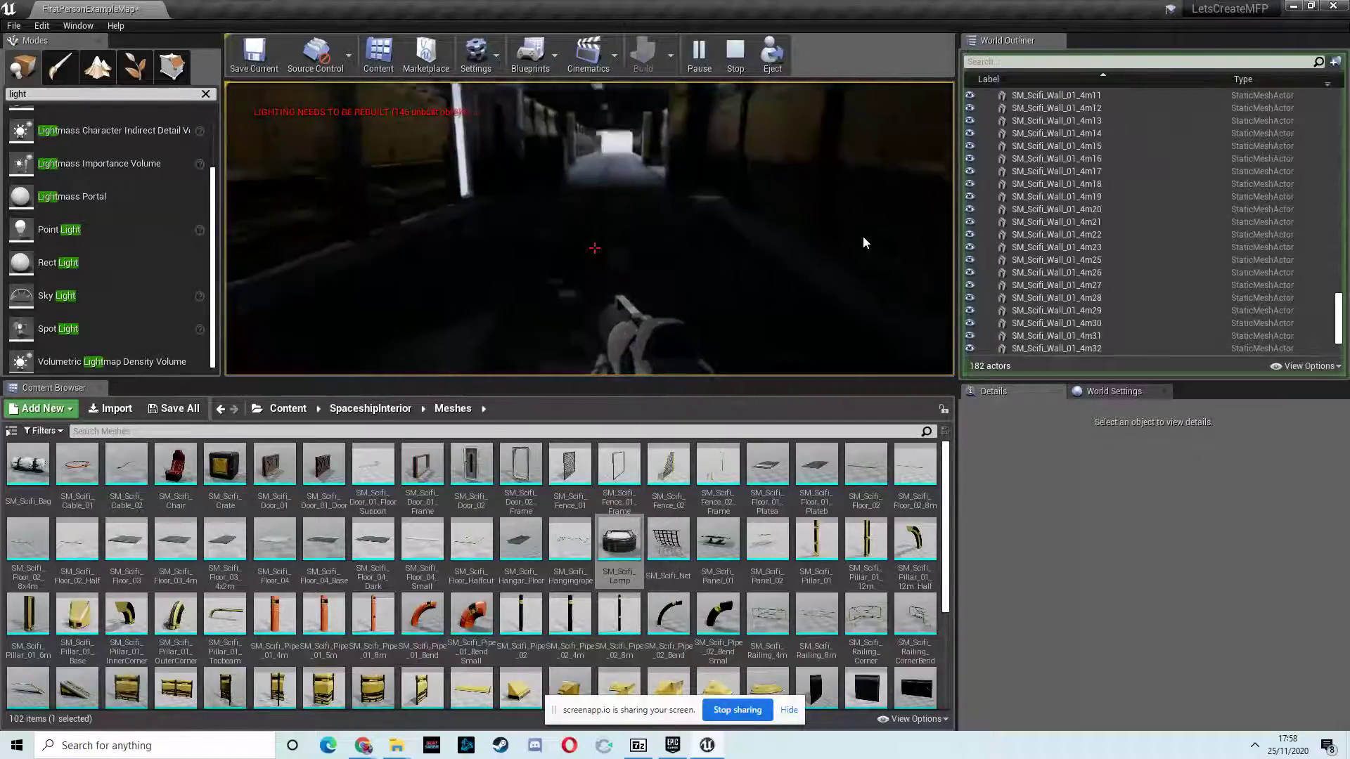
pyautogui.press('Escape')
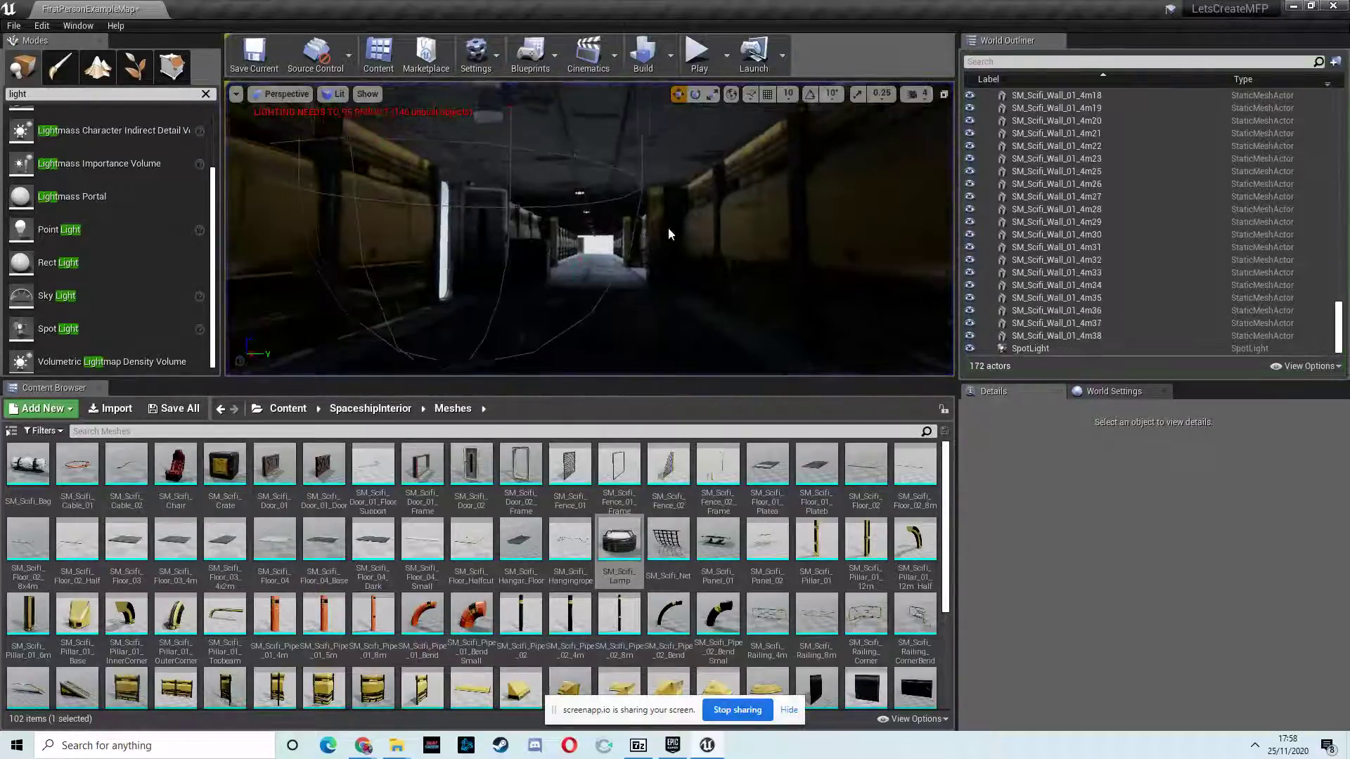
# Set the spot light's intensity to 100 cd and its outer cone angle to about 39.5
pyautogui.moveTo(671, 229); pyautogui.dragTo(725, 260, button='right')
pyautogui.press('s')
pyautogui.press('w')
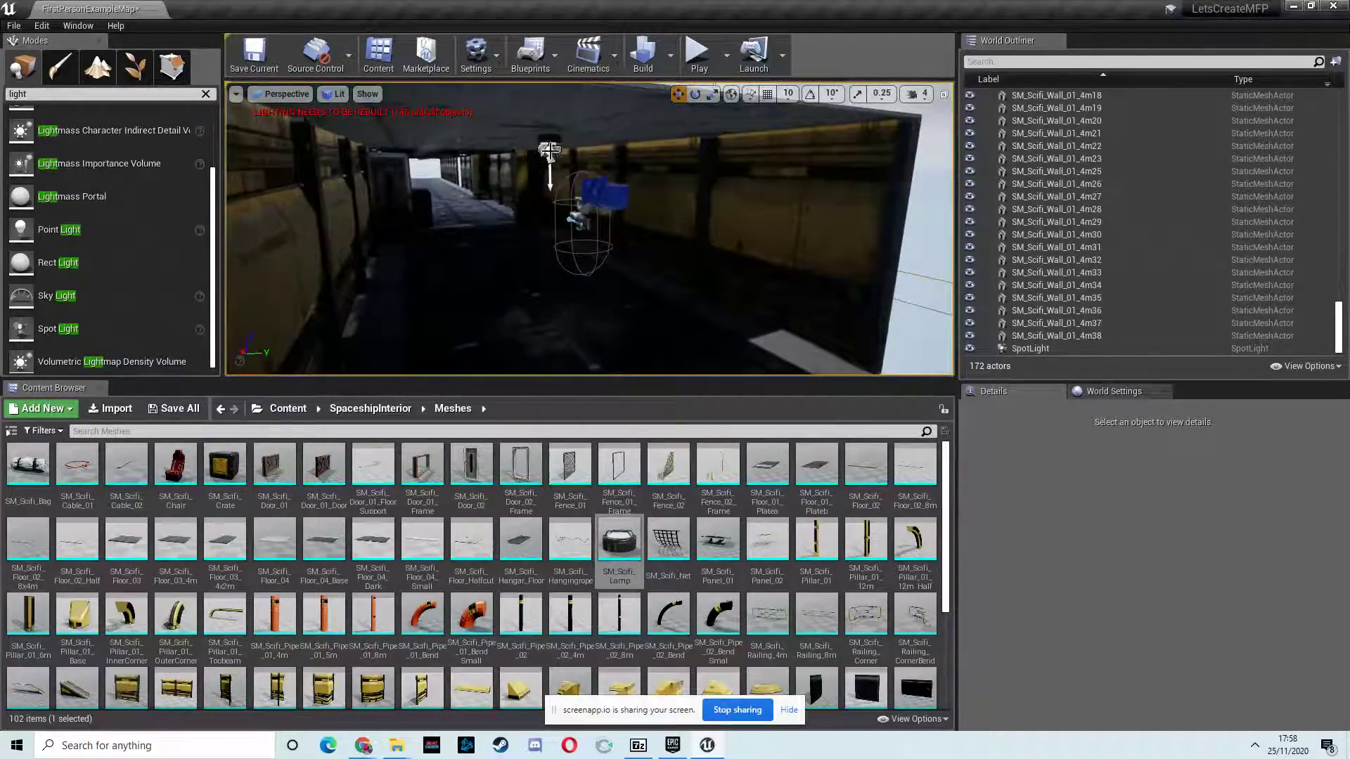
pyautogui.click(551, 151)
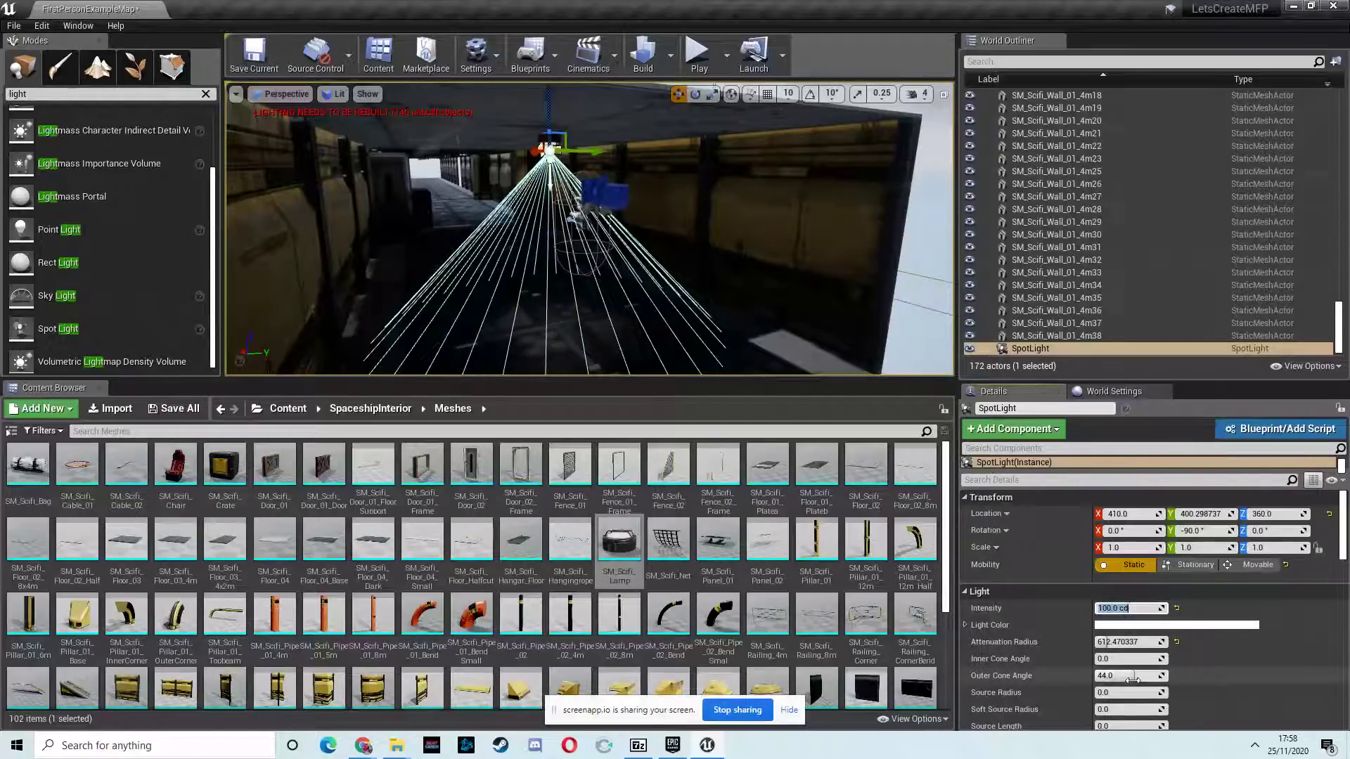
pyautogui.moveTo(1137, 676); pyautogui.dragTo(1137, 687)
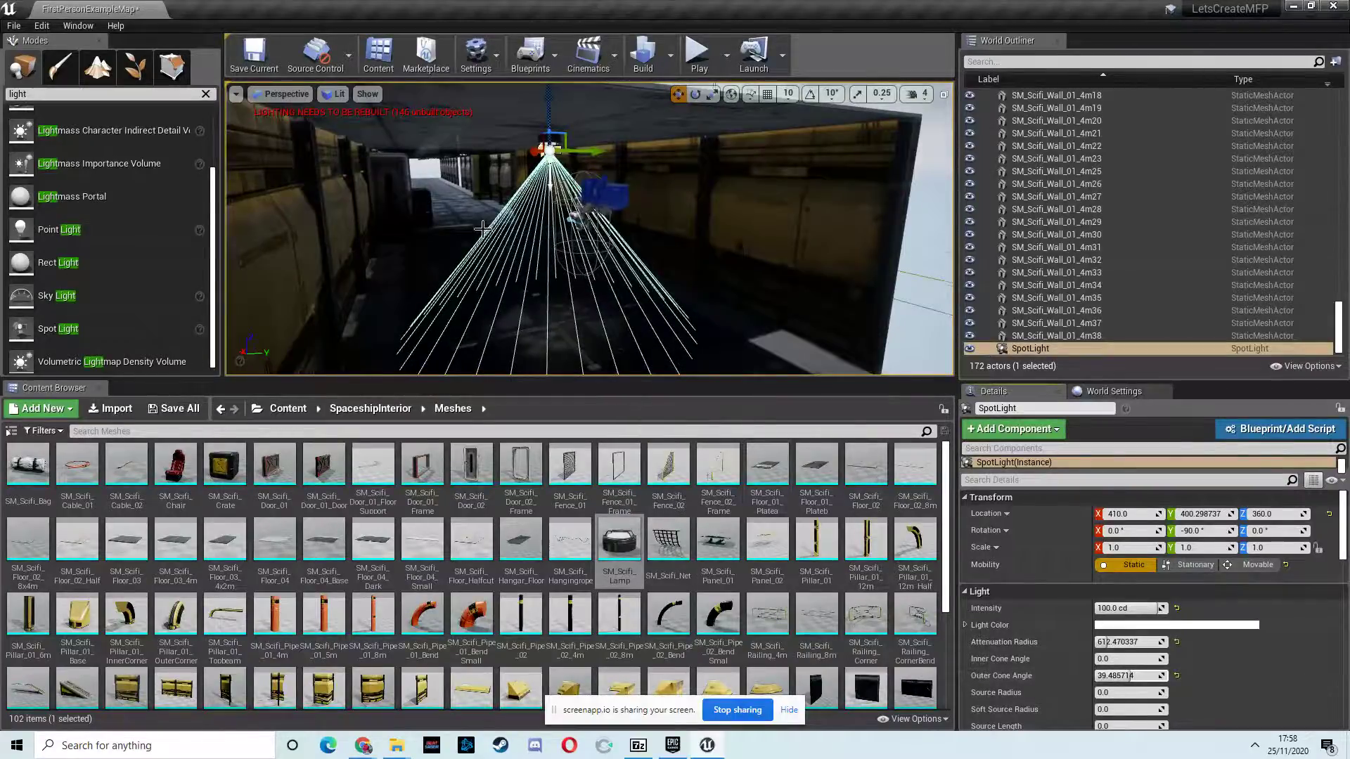
# In the Top view, duplicate the spot light along X under each ceiling lamp to make ten, the last at about X 7983
pyautogui.moveTo(483, 229); pyautogui.dragTo(664, 141, button='right')
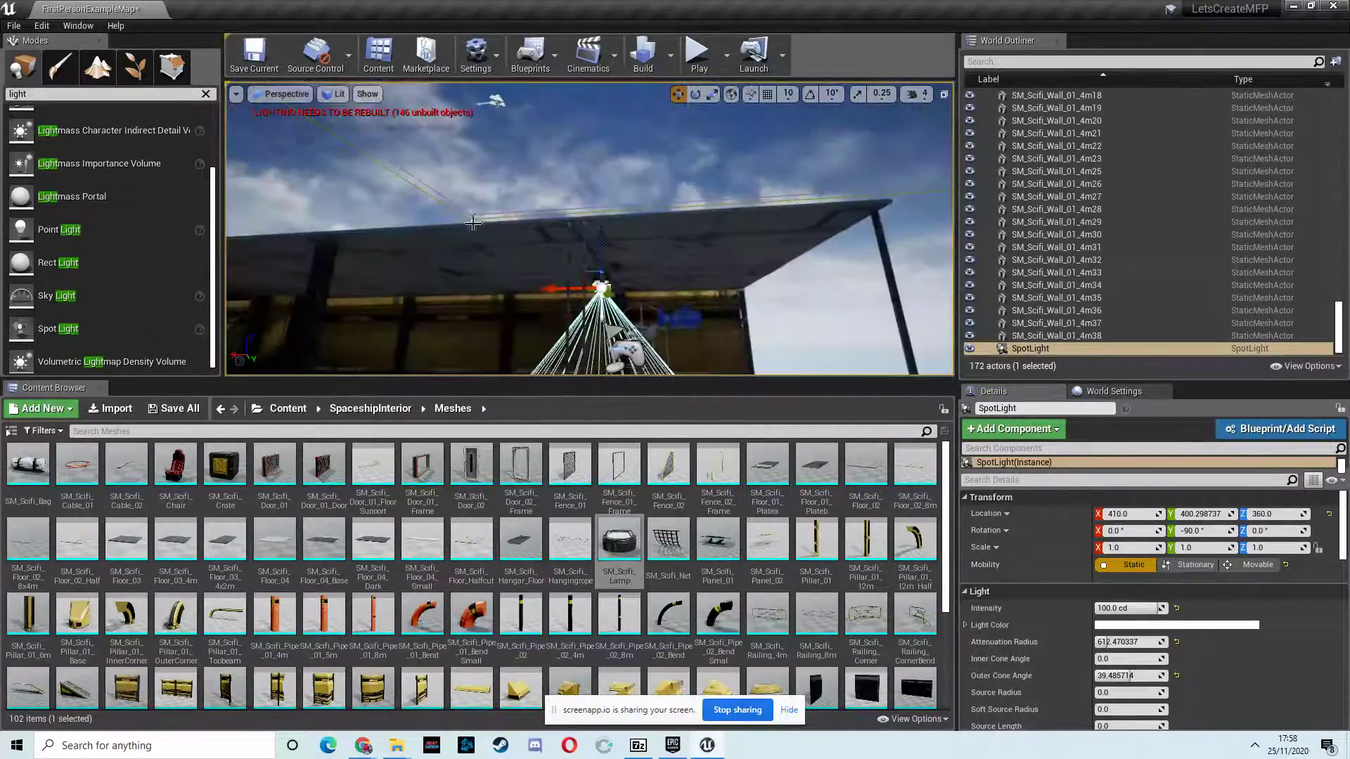
pyautogui.click(295, 95)
pyautogui.click(285, 146)
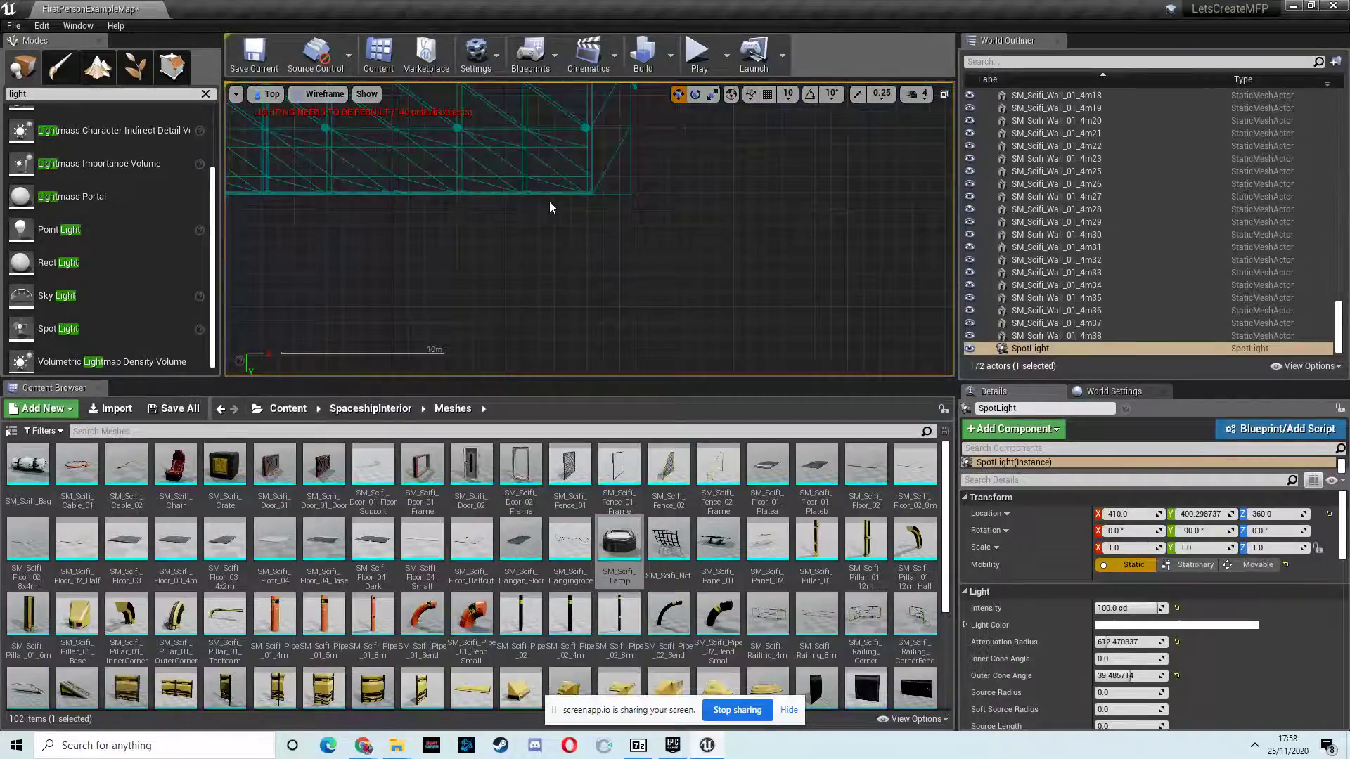
pyautogui.moveTo(516, 195); pyautogui.dragTo(953, 239, button='right')
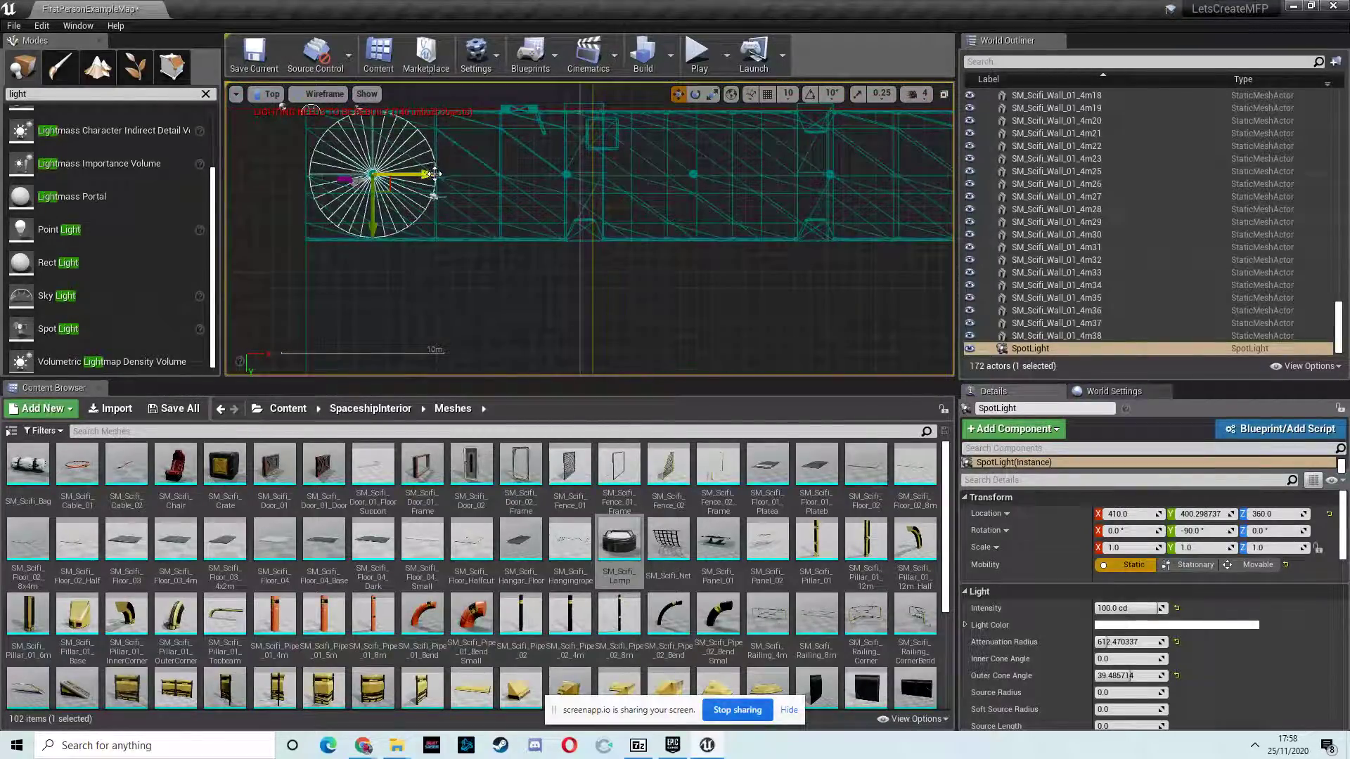
pyautogui.keyDown('alt'); pyautogui.keyDown('shift'); pyautogui.moveTo(426, 175); pyautogui.dragTo(547, 179); pyautogui.keyUp('shift'); pyautogui.keyUp('alt')
pyautogui.keyDown('alt'); pyautogui.keyDown('shift'); pyautogui.moveTo(425, 174); pyautogui.dragTo(509, 188); pyautogui.keyUp('shift'); pyautogui.keyUp('alt')
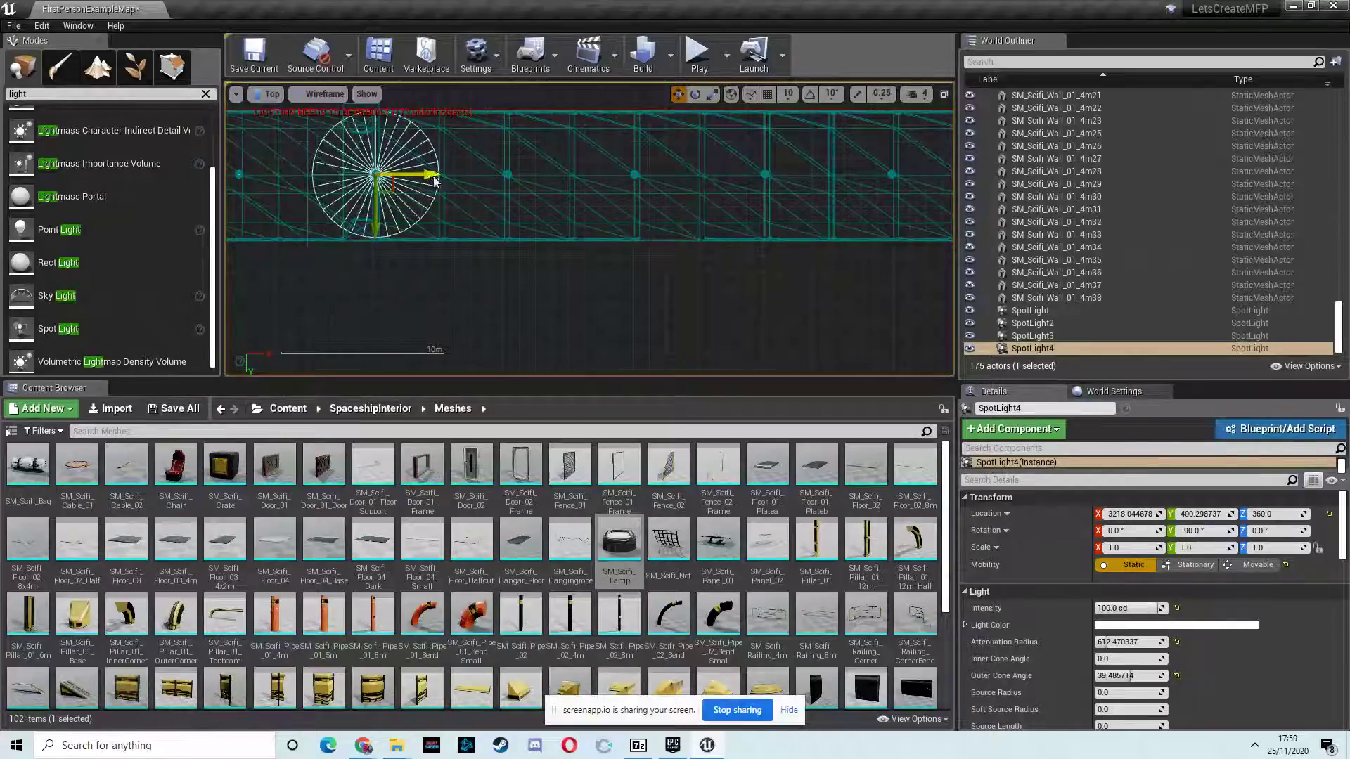
pyautogui.keyDown('alt'); pyautogui.keyDown('shift'); pyautogui.moveTo(434, 181); pyautogui.dragTo(514, 184); pyautogui.keyUp('shift'); pyautogui.keyUp('alt')
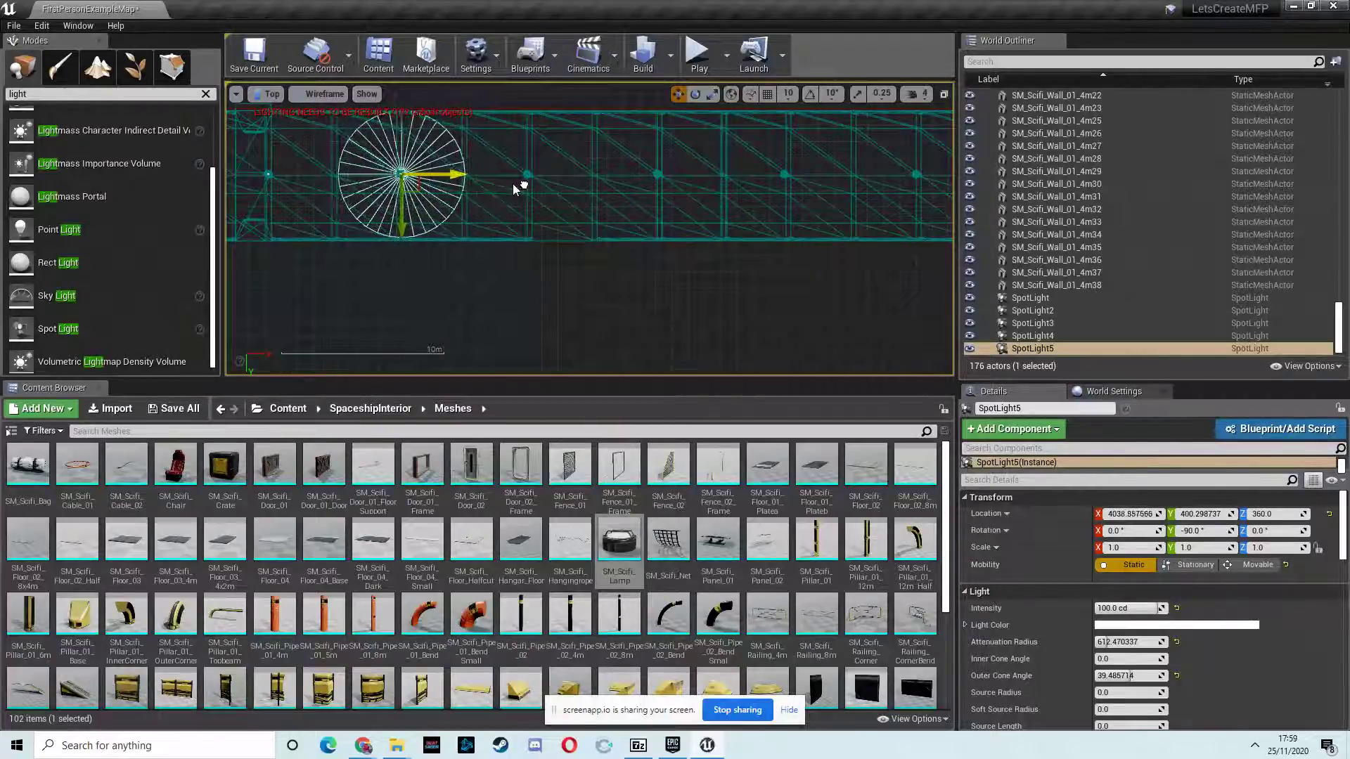
pyautogui.keyDown('alt'); pyautogui.keyDown('shift'); pyautogui.moveTo(459, 174); pyautogui.dragTo(602, 195); pyautogui.keyUp('shift'); pyautogui.keyUp('alt')
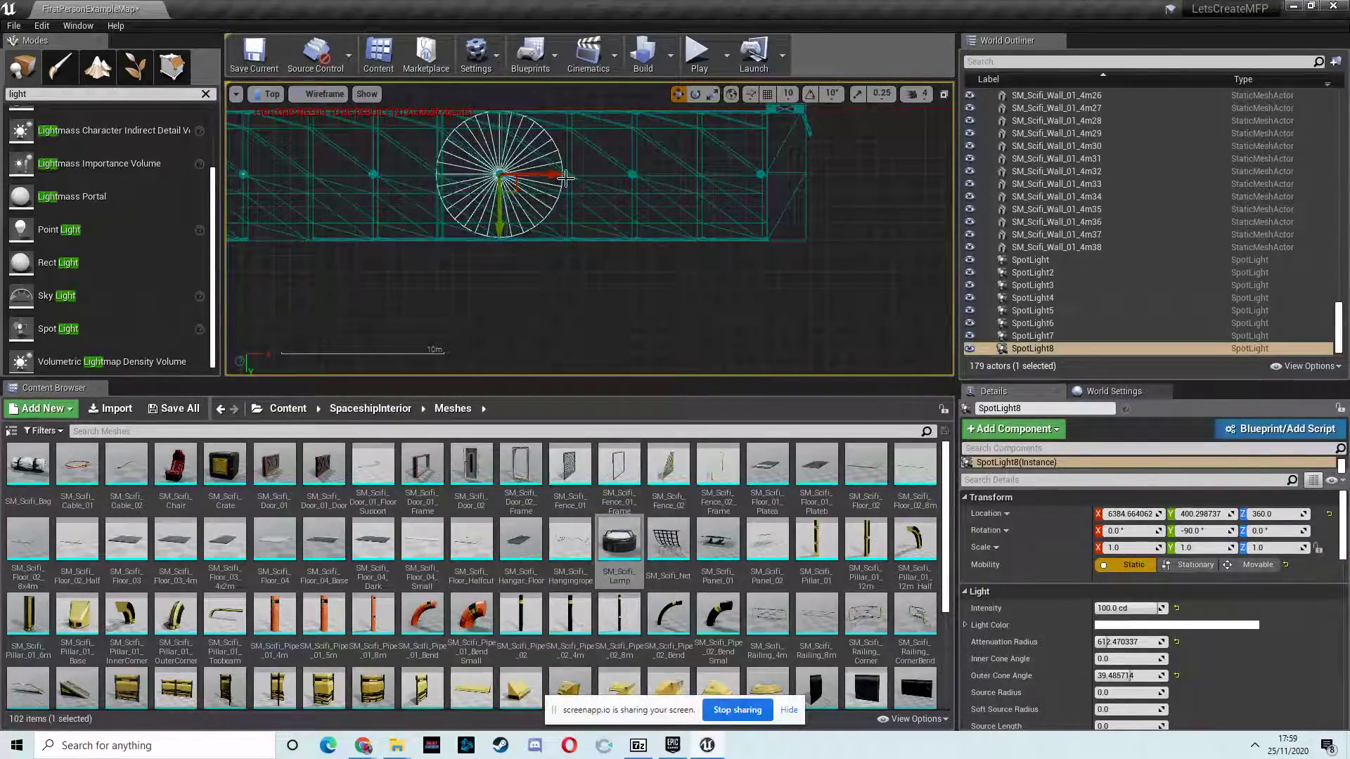
pyautogui.keyDown('alt'); pyautogui.keyDown('shift'); pyautogui.moveTo(566, 179); pyautogui.dragTo(636, 191); pyautogui.keyUp('shift'); pyautogui.keyUp('alt')
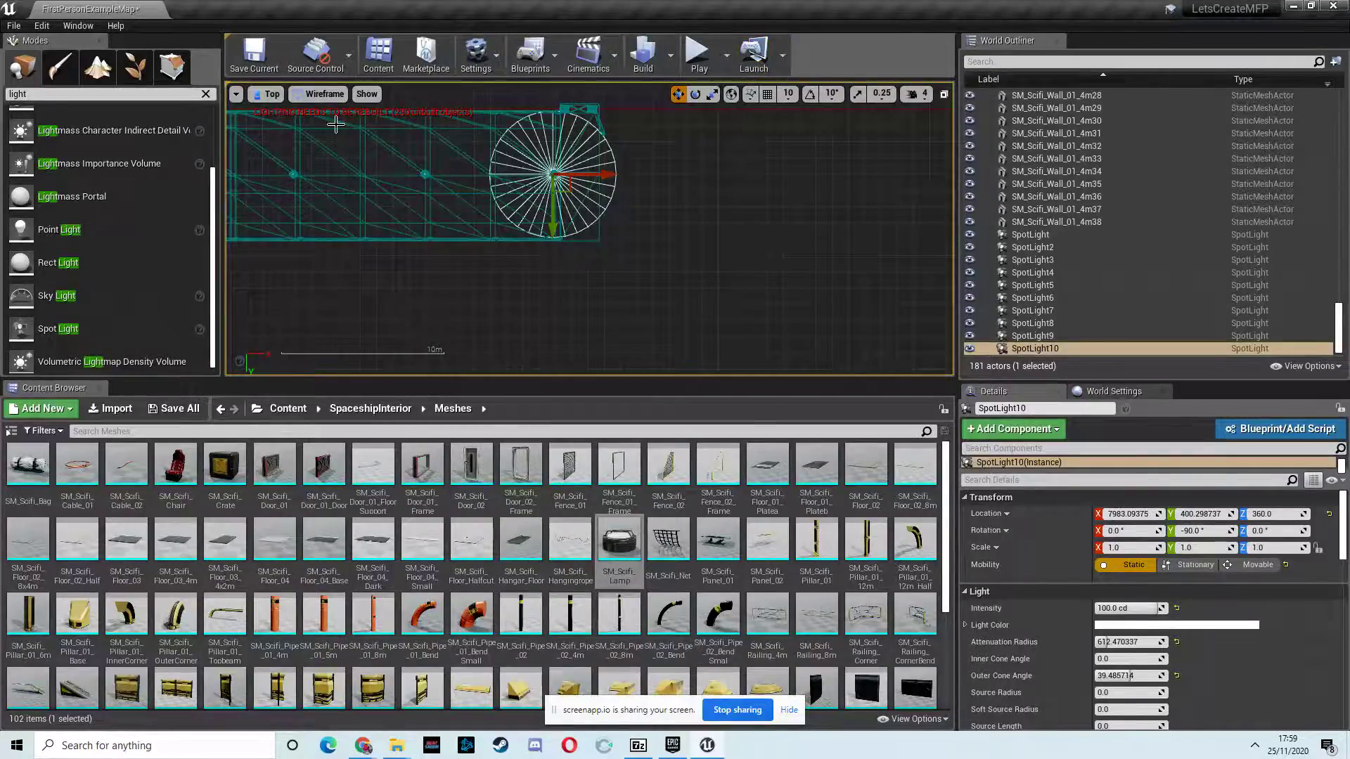
# Return to the Perspective view and inspect the row of spot lights and the corridor from inside and outside
pyautogui.click(272, 94)
pyautogui.click(284, 112)
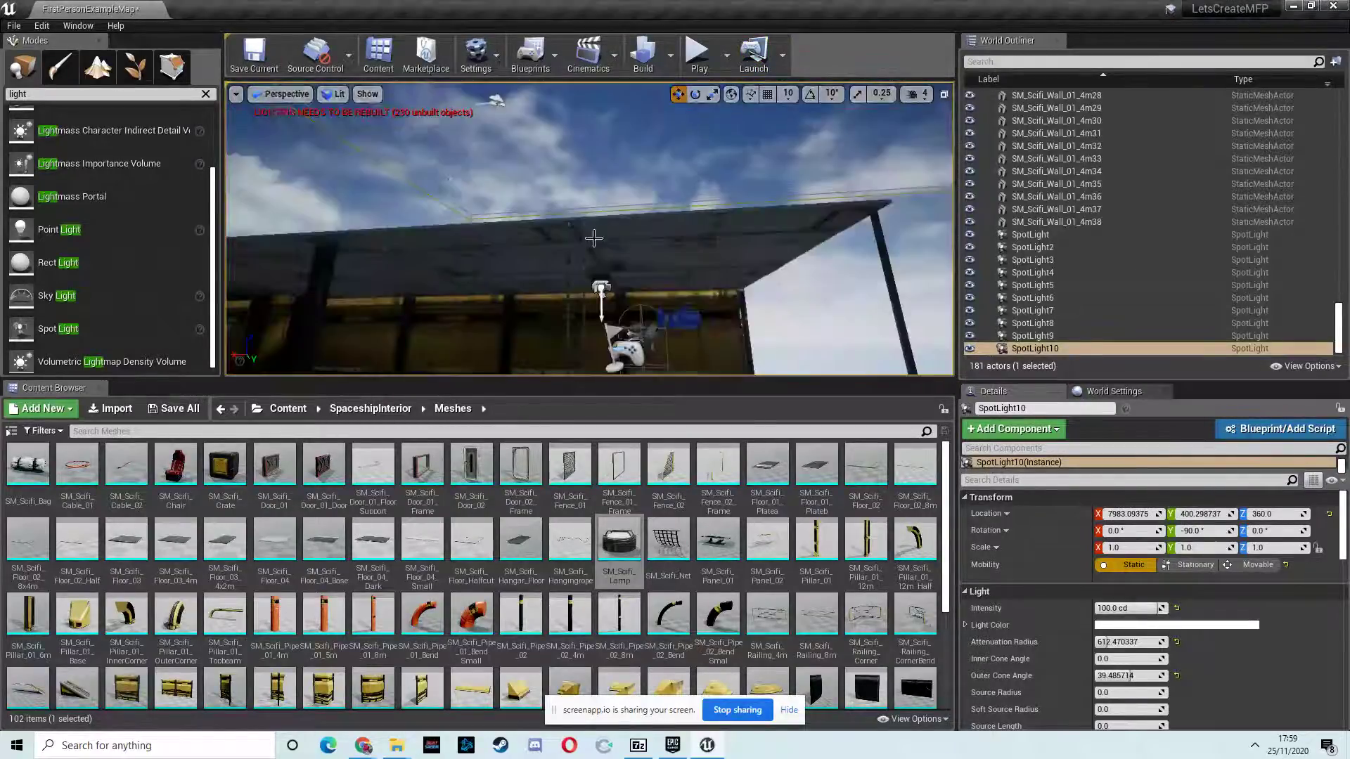
pyautogui.press('w')
pyautogui.moveTo(638, 263); pyautogui.dragTo(482, 310, button='right')
pyautogui.press('w')
pyautogui.scroll(5, 482, 309)
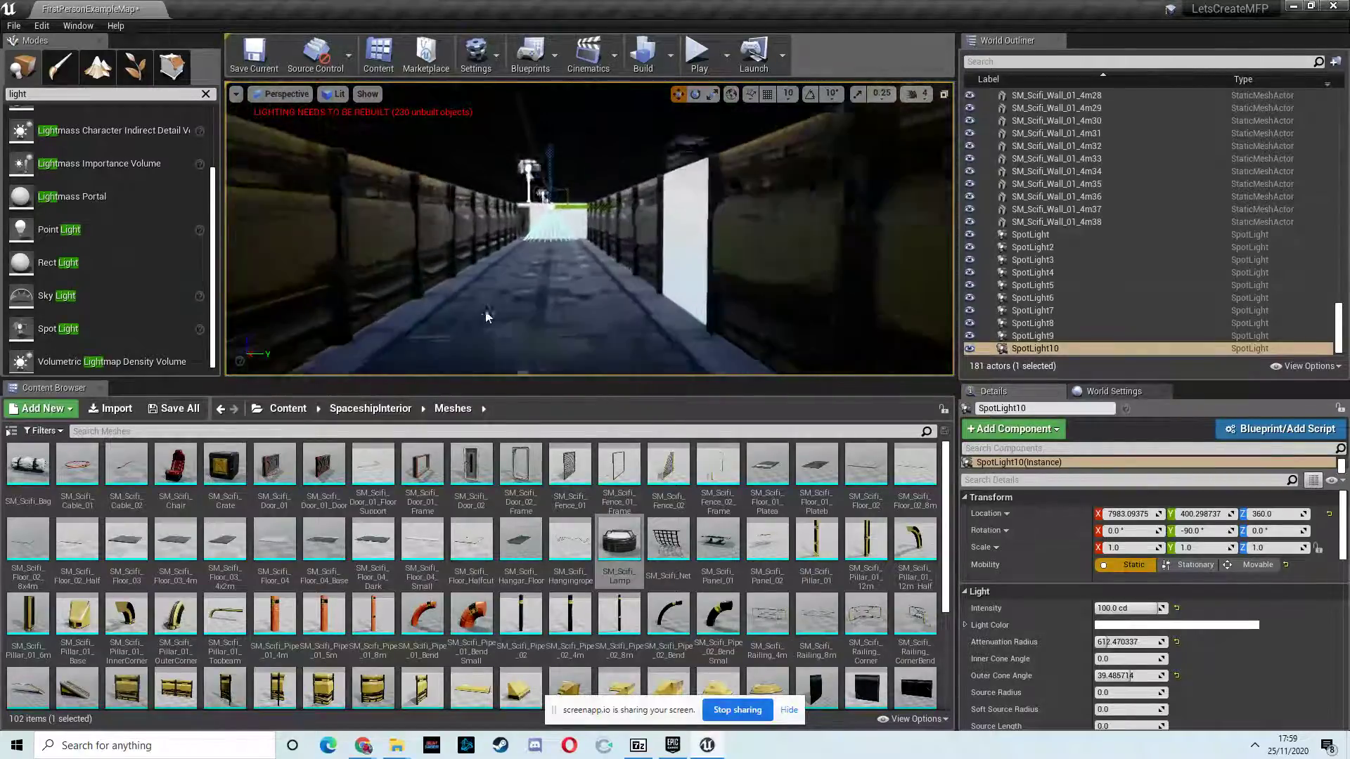
pyautogui.scroll(3, 472, 309)
pyautogui.moveTo(471, 307); pyautogui.dragTo(446, 351, button='right')
pyautogui.press('w')
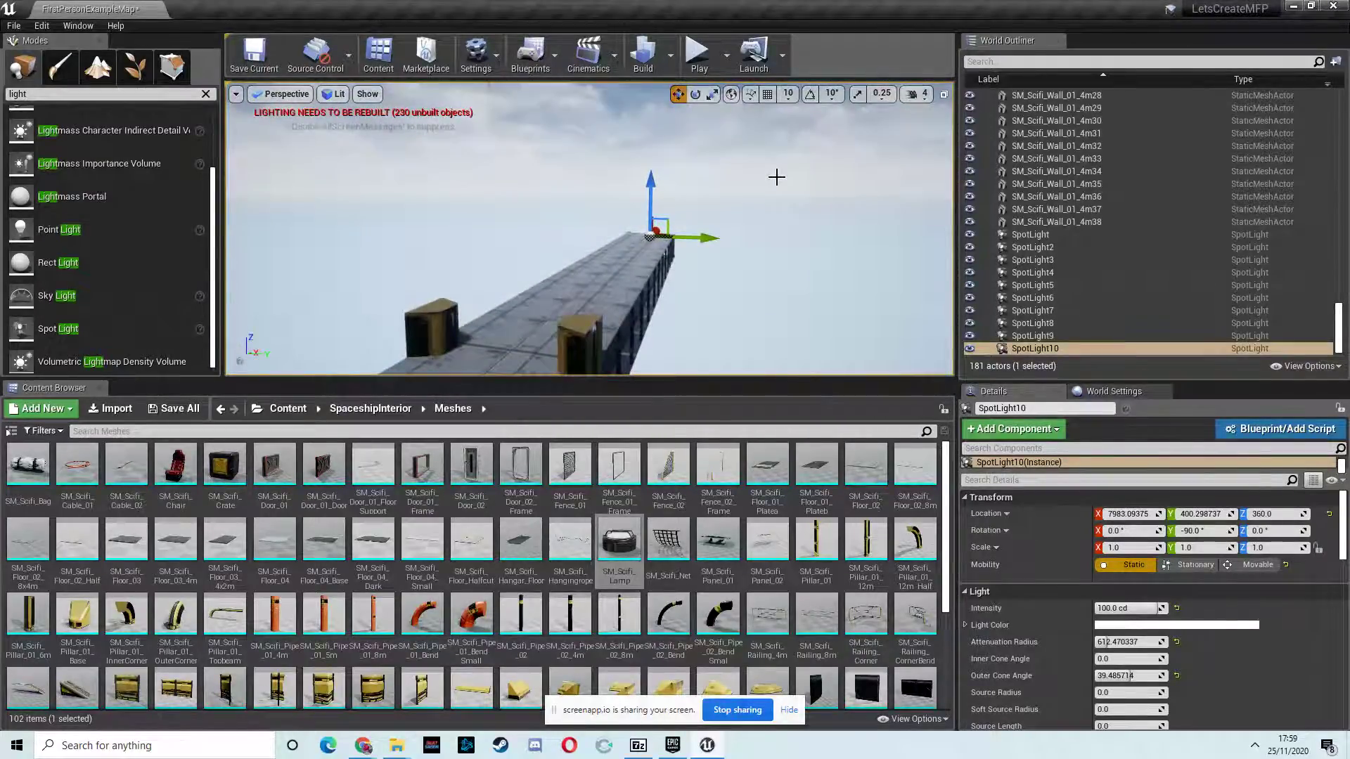
# Open the Blueprints folder of the StarSphere content
pyautogui.click(276, 410)
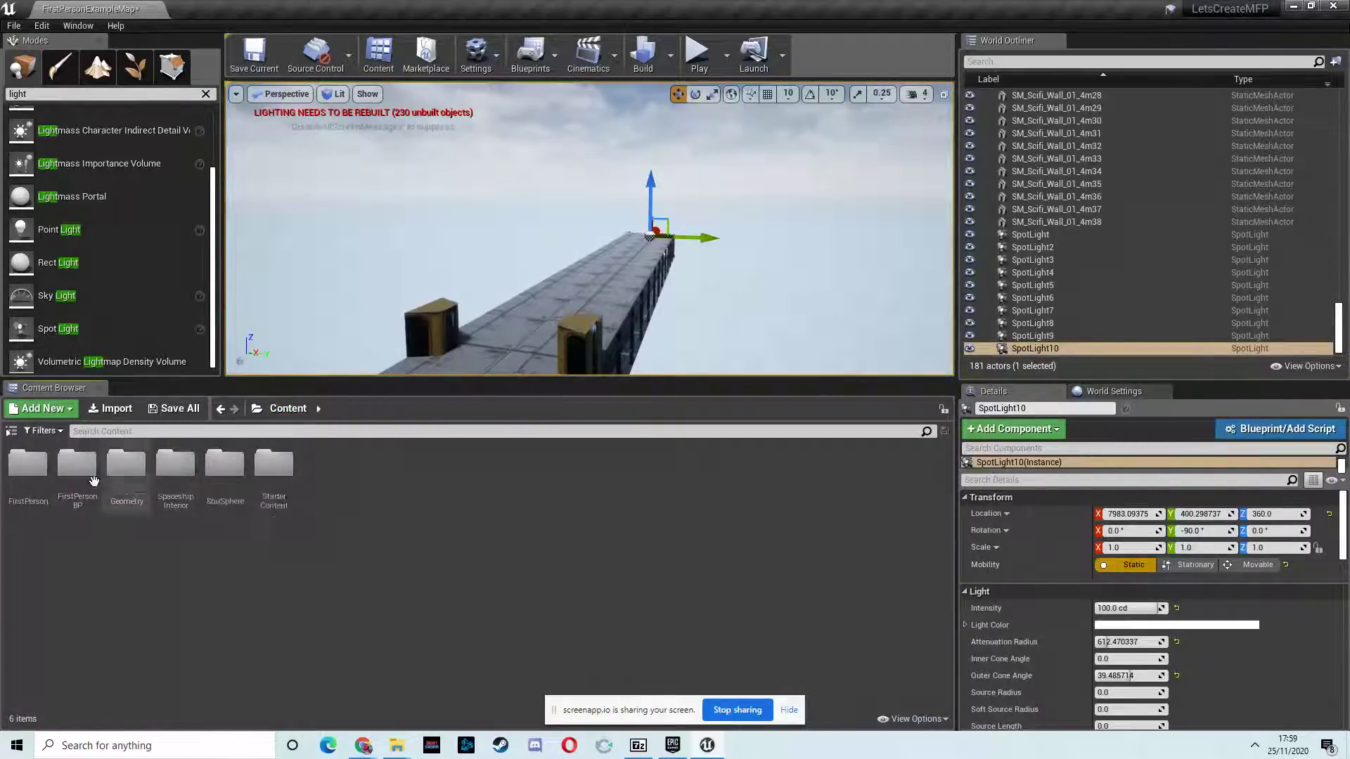
pyautogui.doubleClick(224, 466)
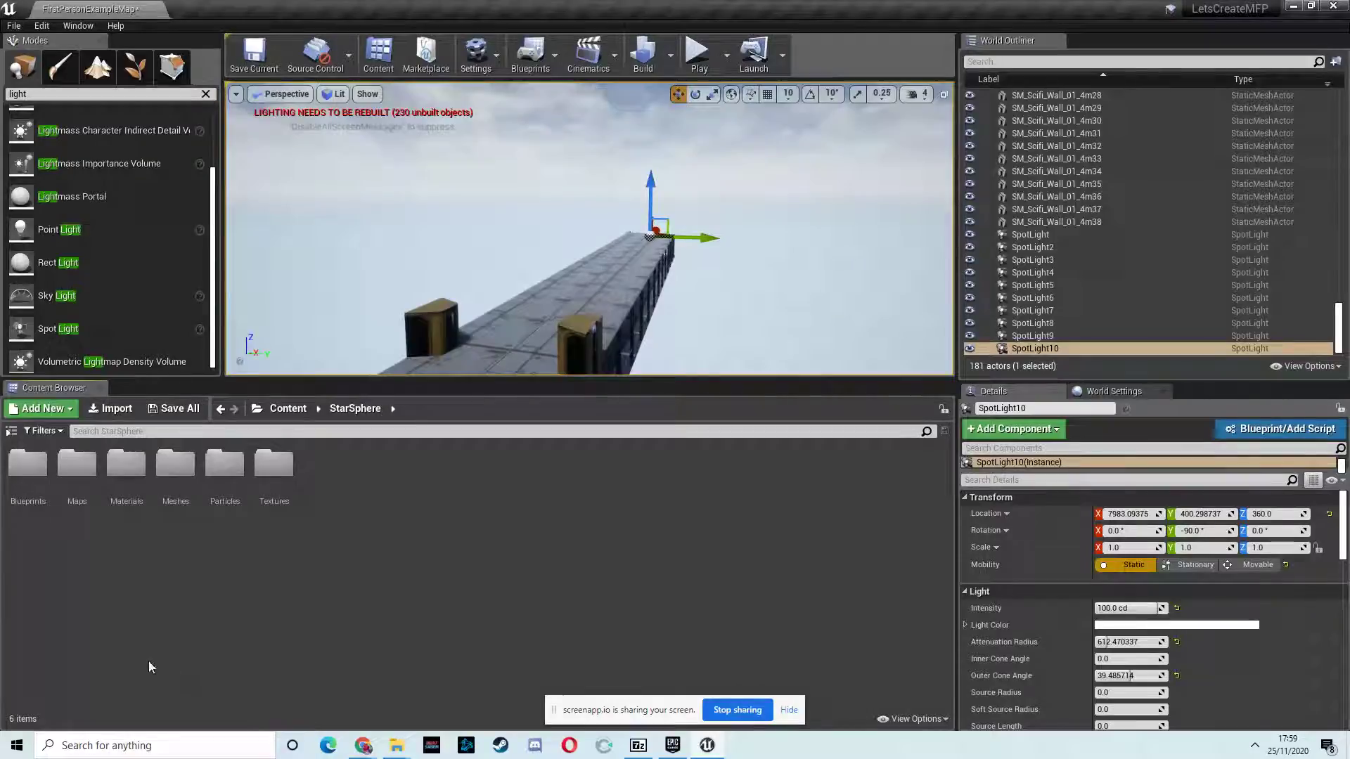
pyautogui.doubleClick(28, 464)
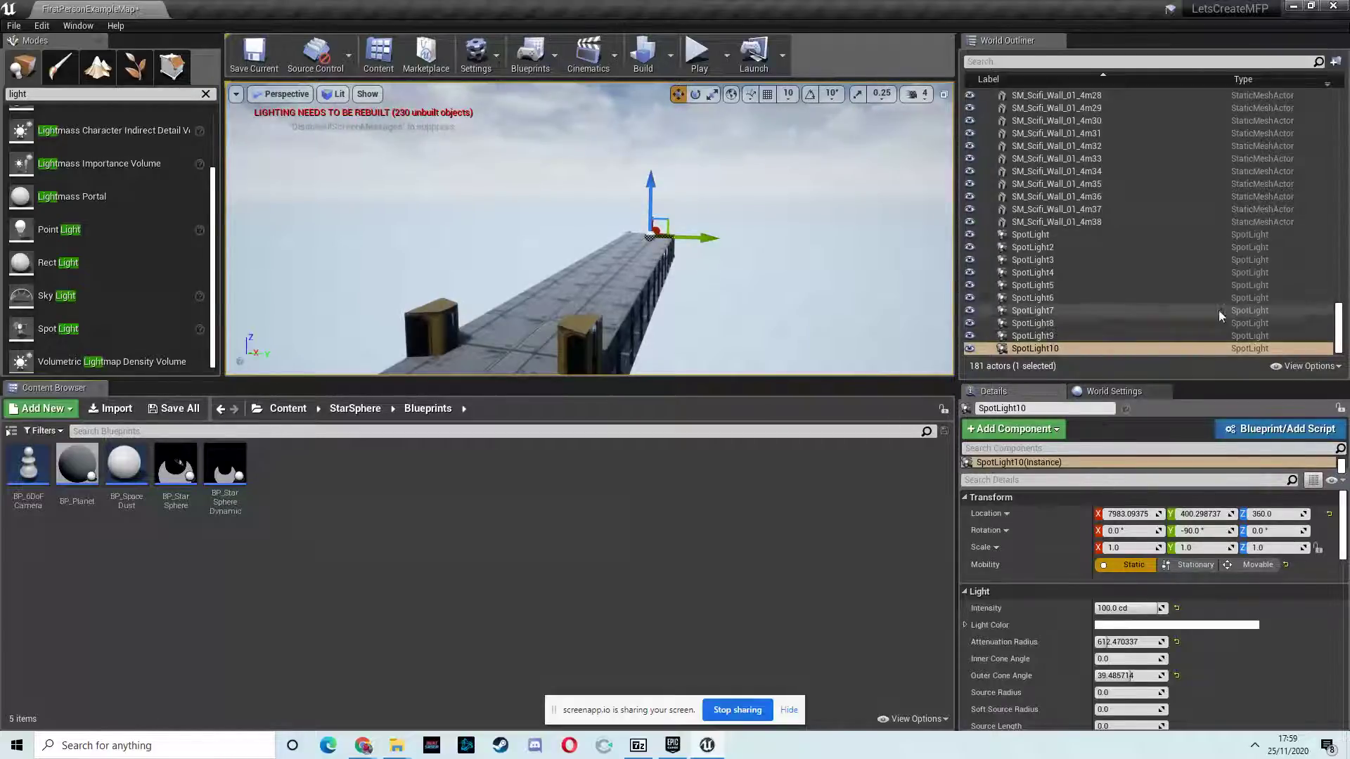
# Delete the SkySphereBlueprint actor from the level
pyautogui.moveTo(1339, 330); pyautogui.dragTo(1321, 167)
pyautogui.click(1055, 239)
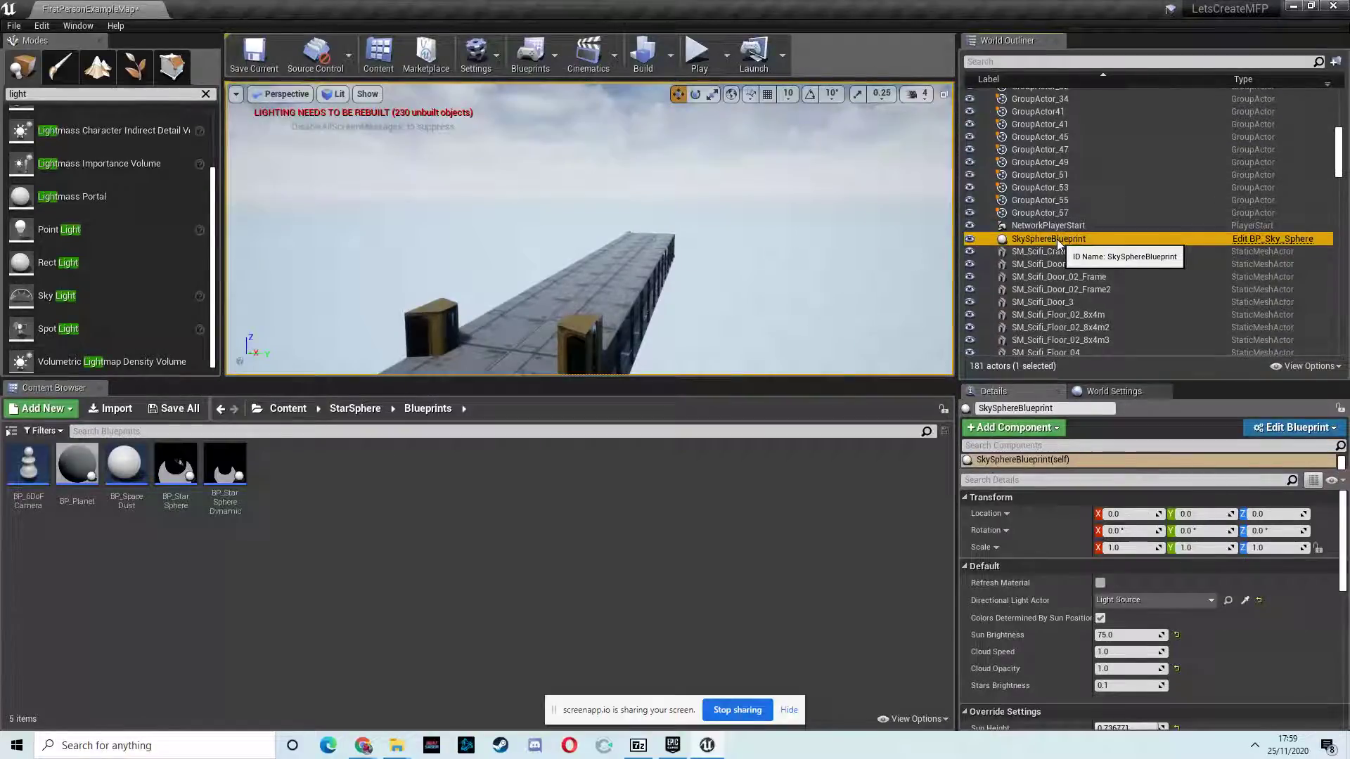
pyautogui.press('Delete')
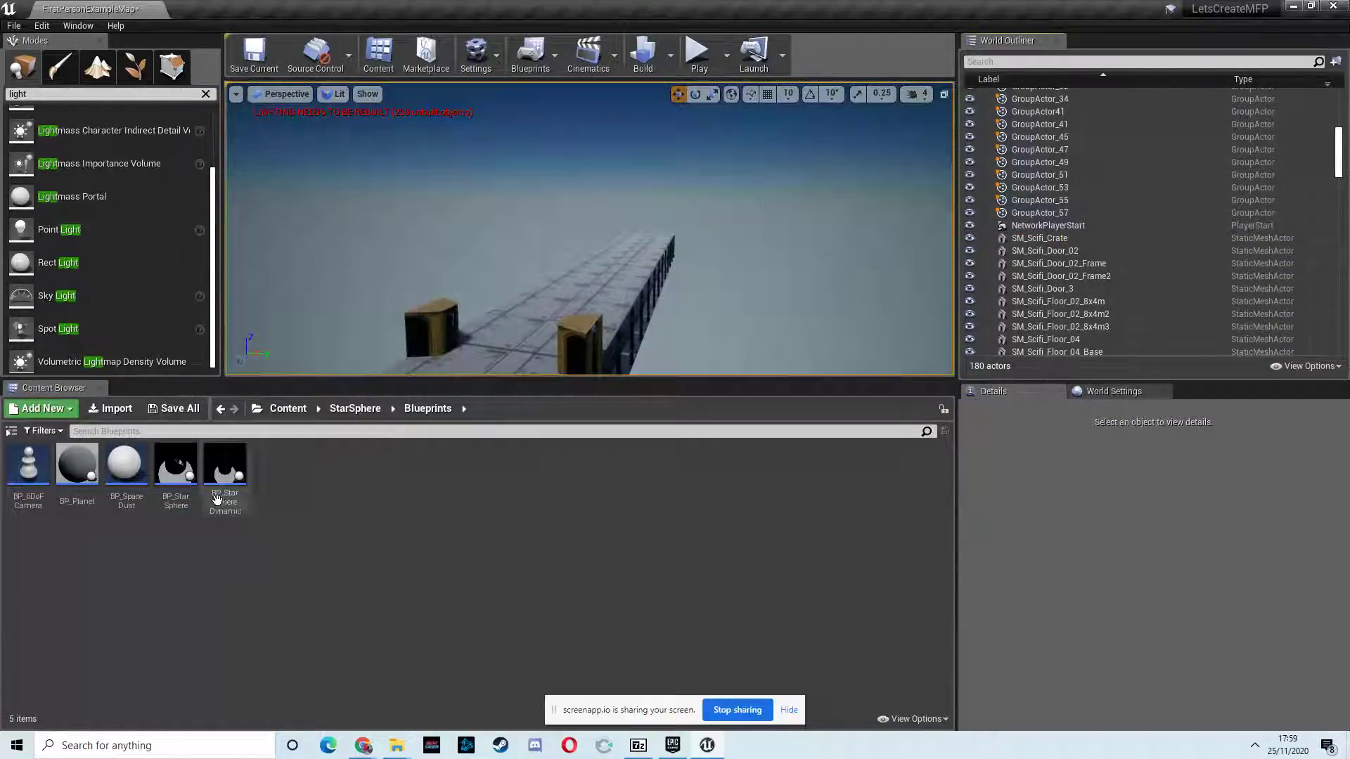
# Try out the BP_SpaceDust blueprint beside the corridor, remove it and place BP_Planet there instead
pyautogui.moveTo(125, 465); pyautogui.dragTo(808, 291)
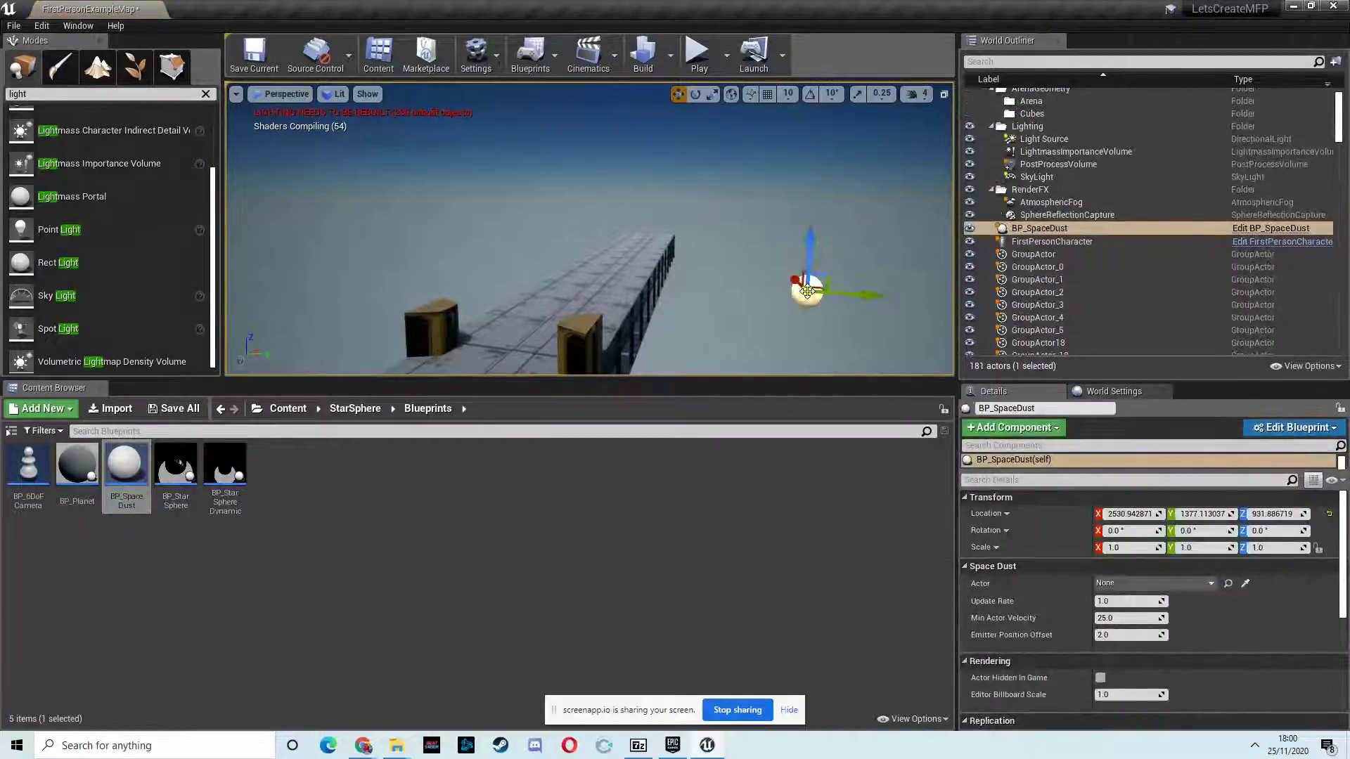
pyautogui.press('Delete')
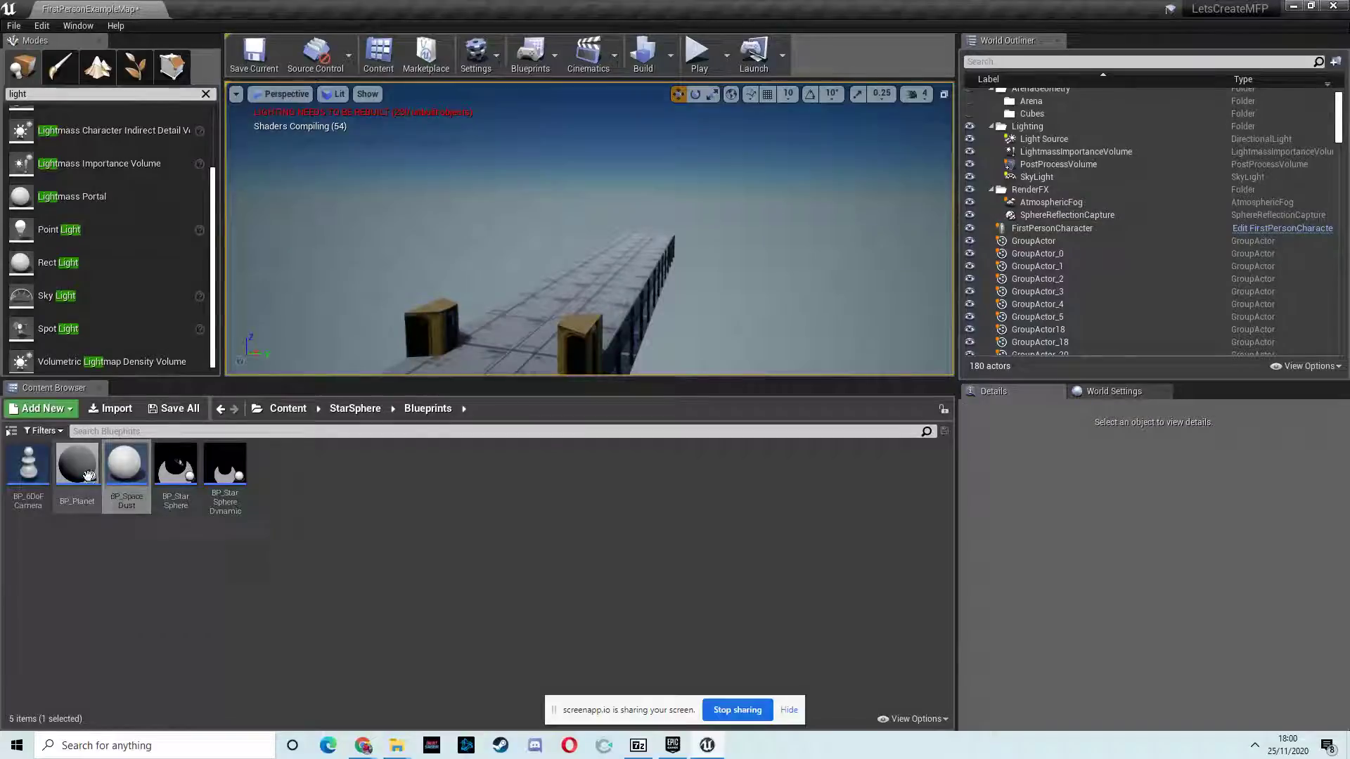
pyautogui.moveTo(88, 476); pyautogui.dragTo(793, 291)
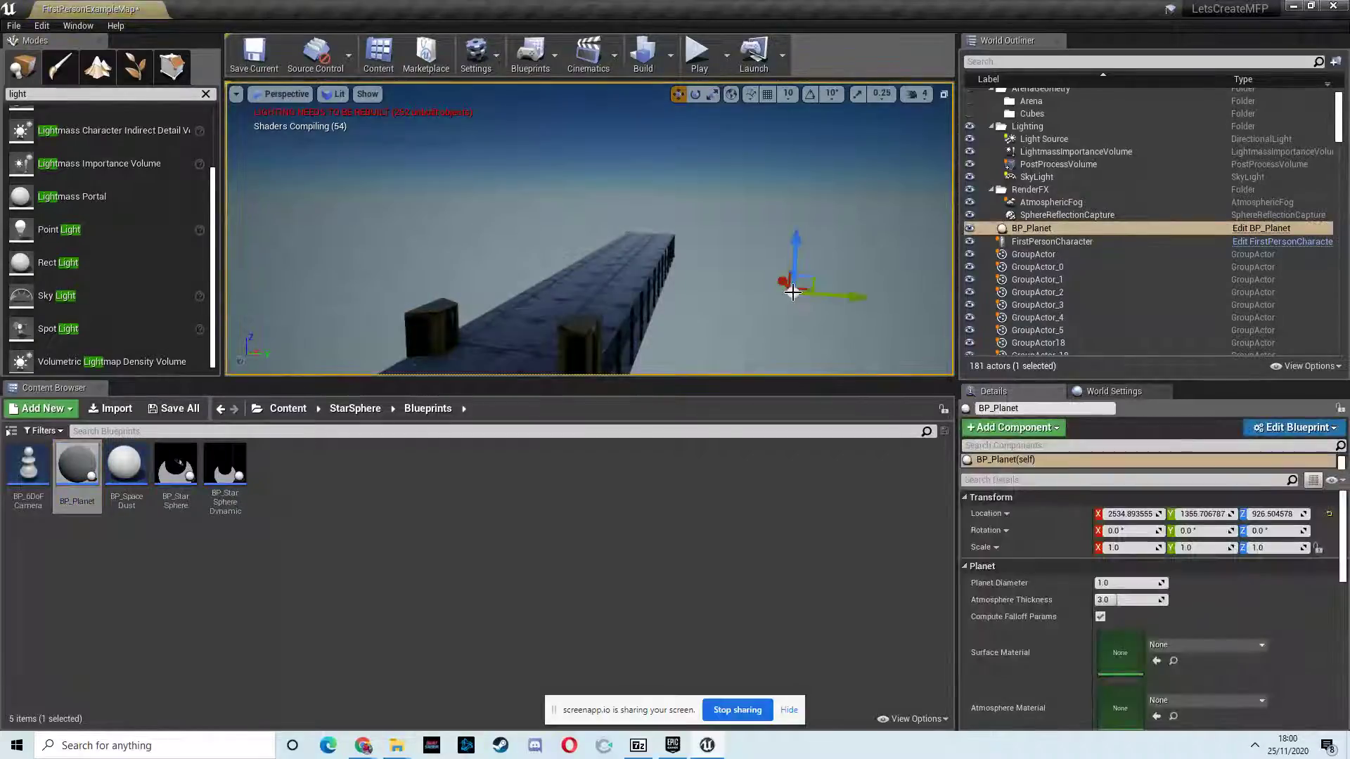
# Delete the BP_Planet actor and place the BP_StarSphere blueprint beside the corridor in its place
pyautogui.doubleClick(1031, 229)
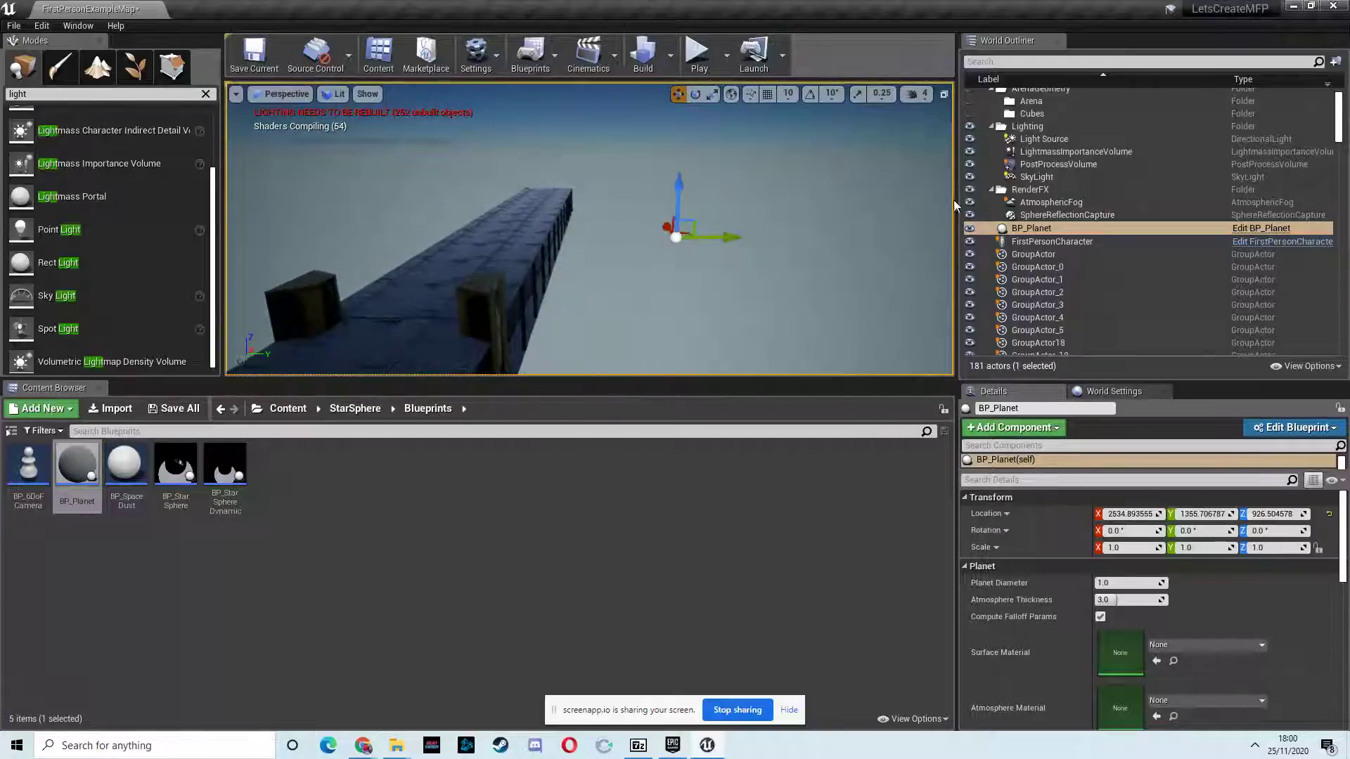
pyautogui.press('Delete')
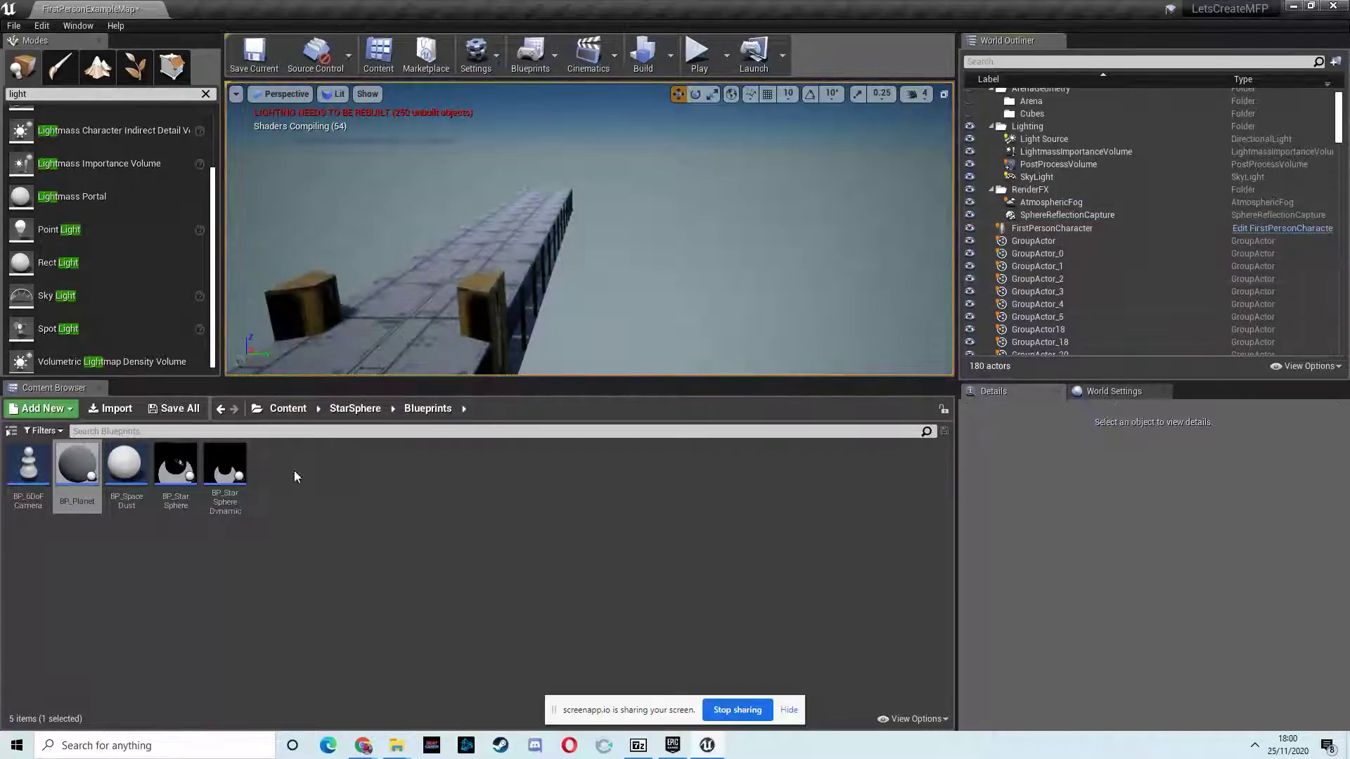
pyautogui.moveTo(176, 466); pyautogui.dragTo(530, 395)
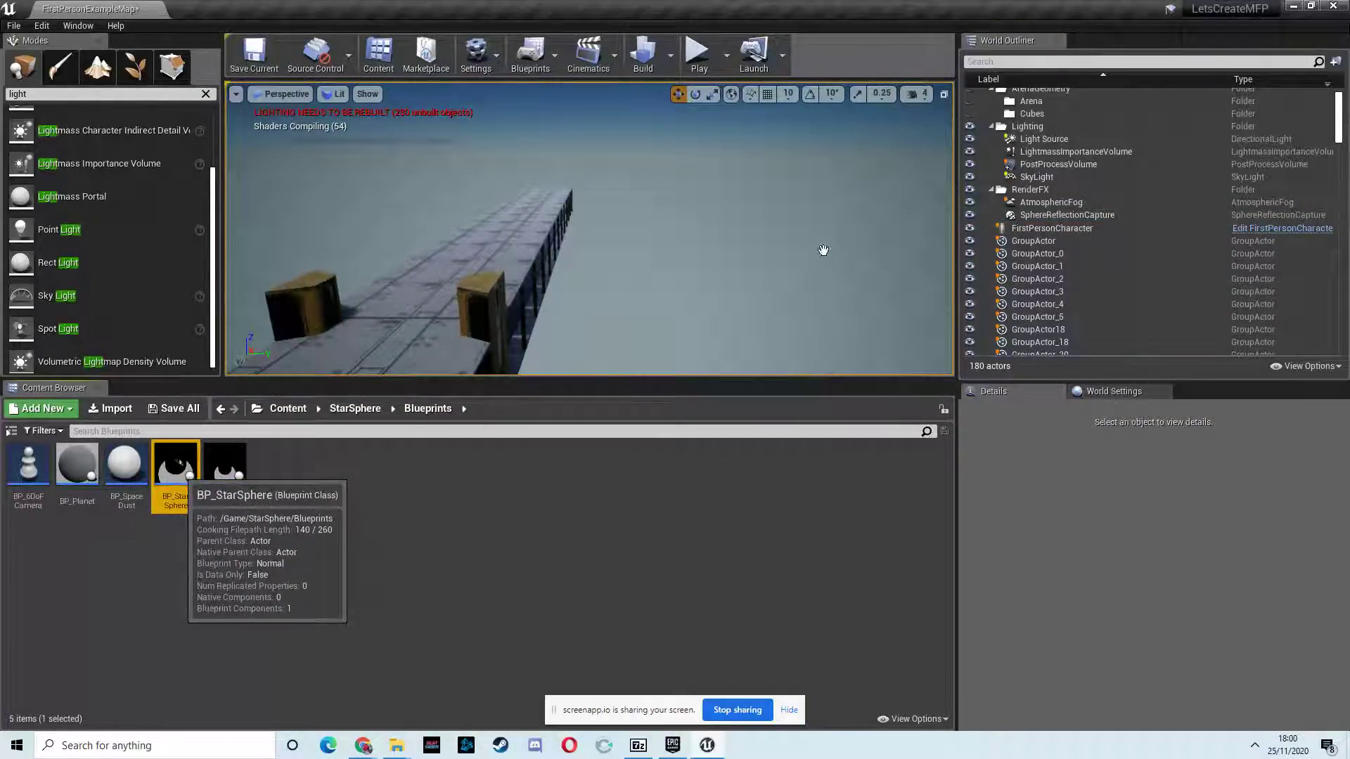
pyautogui.moveTo(808, 251); pyautogui.dragTo(808, 251)
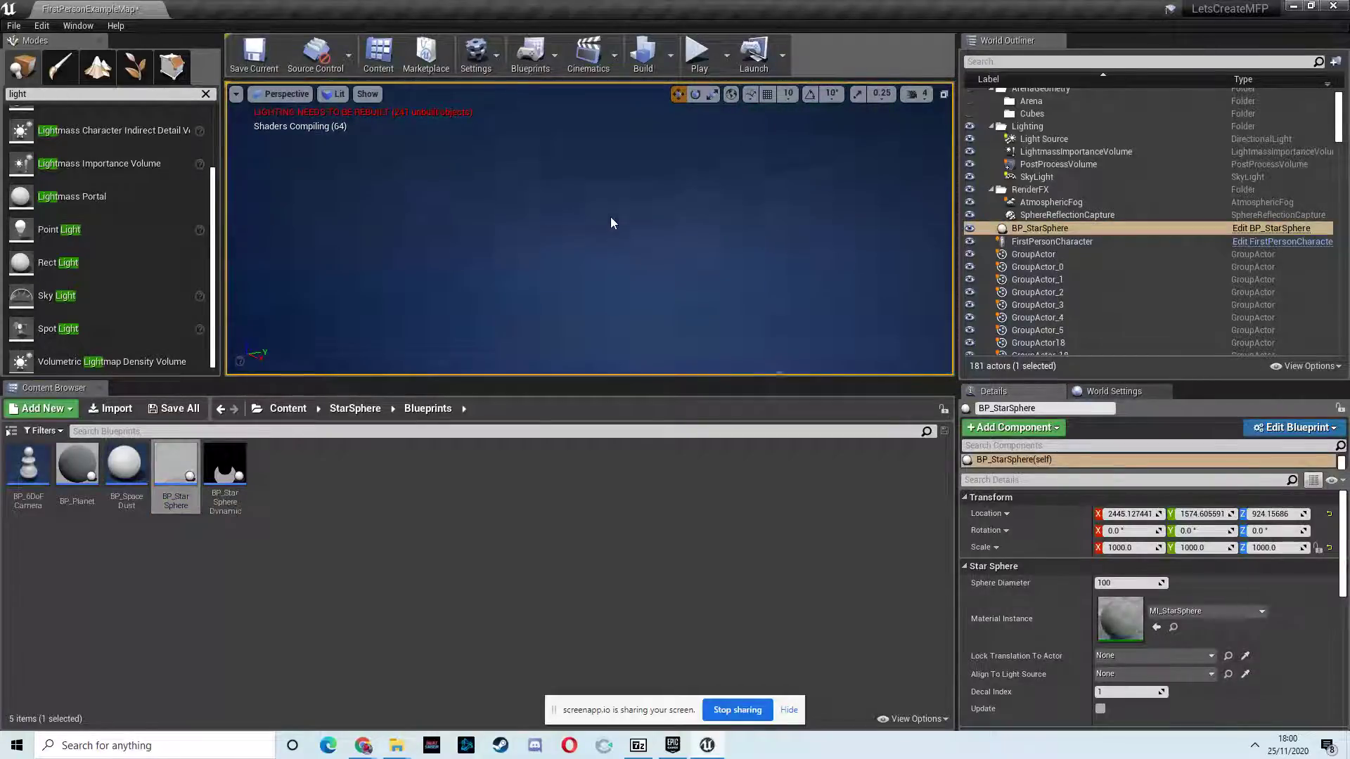
pyautogui.moveTo(610, 217); pyautogui.dragTo(745, 233, button='right')
pyautogui.scroll(-3, 1053, 524)
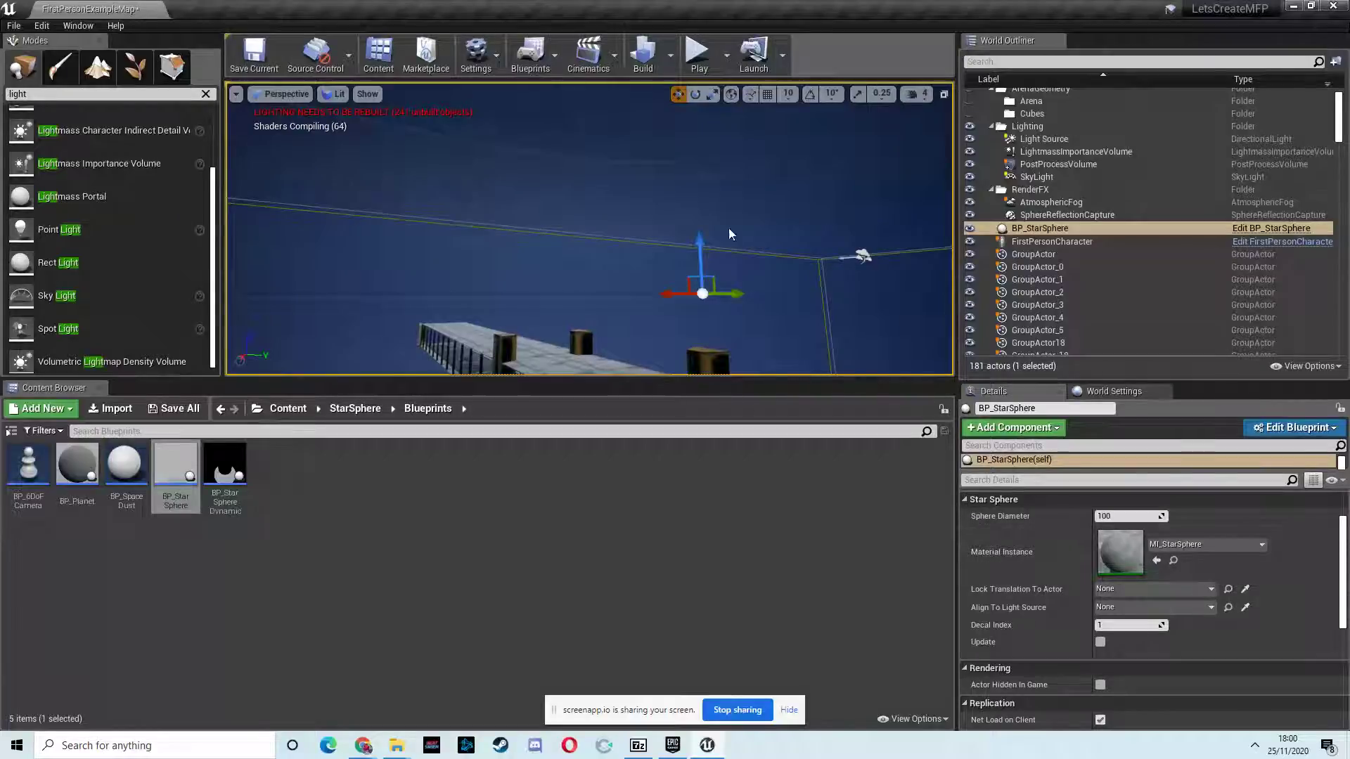
pyautogui.moveTo(729, 228); pyautogui.dragTo(729, 228, button='right')
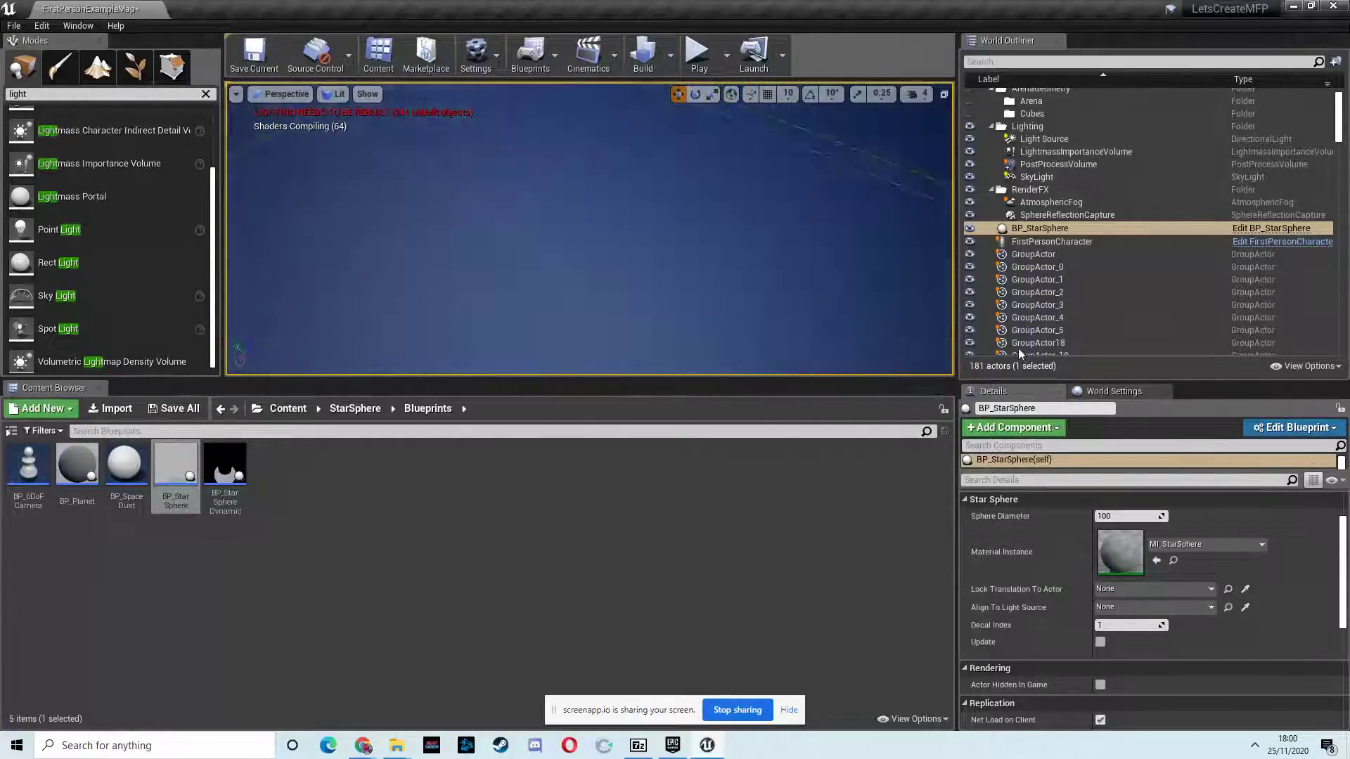
pyautogui.moveTo(1018, 348); pyautogui.dragTo(797, 305, button='right')
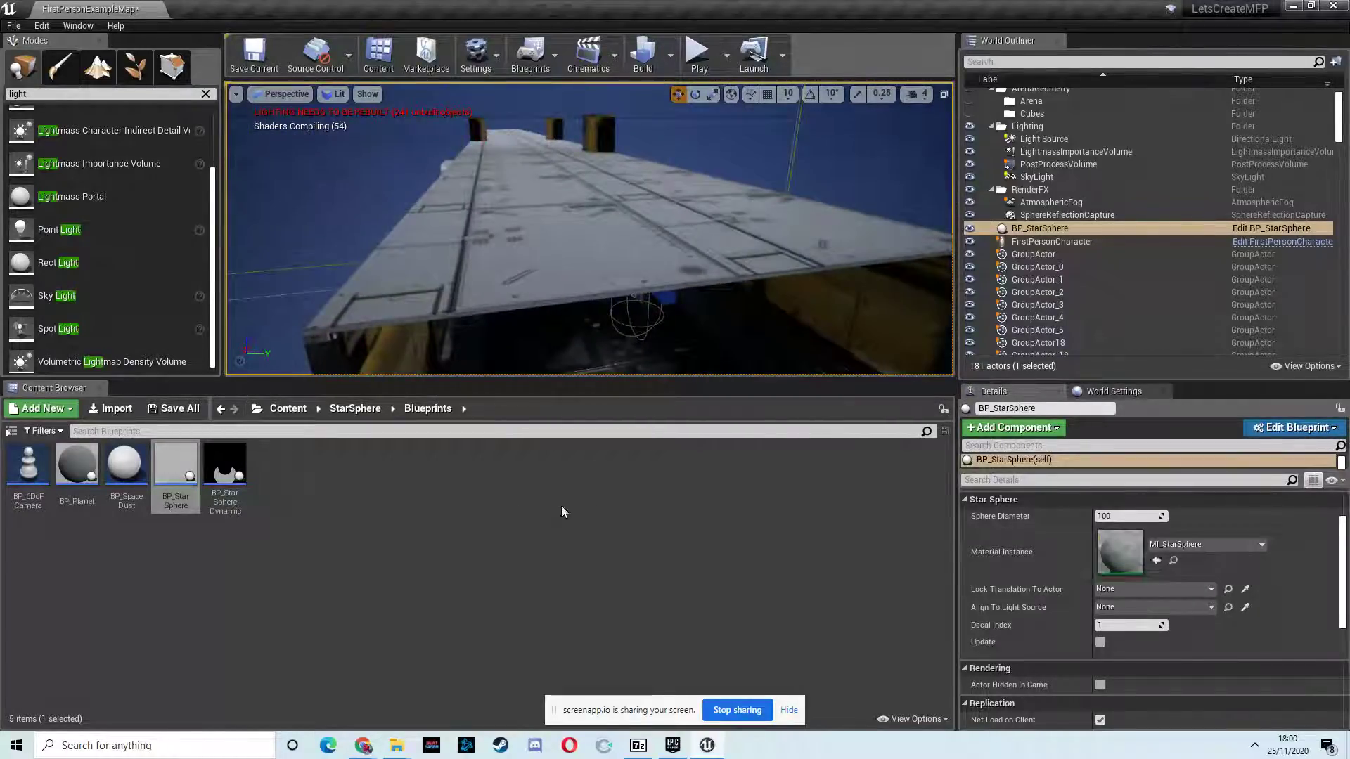
# Try MI_PlanetVenusSurface from the StarSphere Materials folder as the star sphere's material instance, and reset it to the default material
pyautogui.click(354, 408)
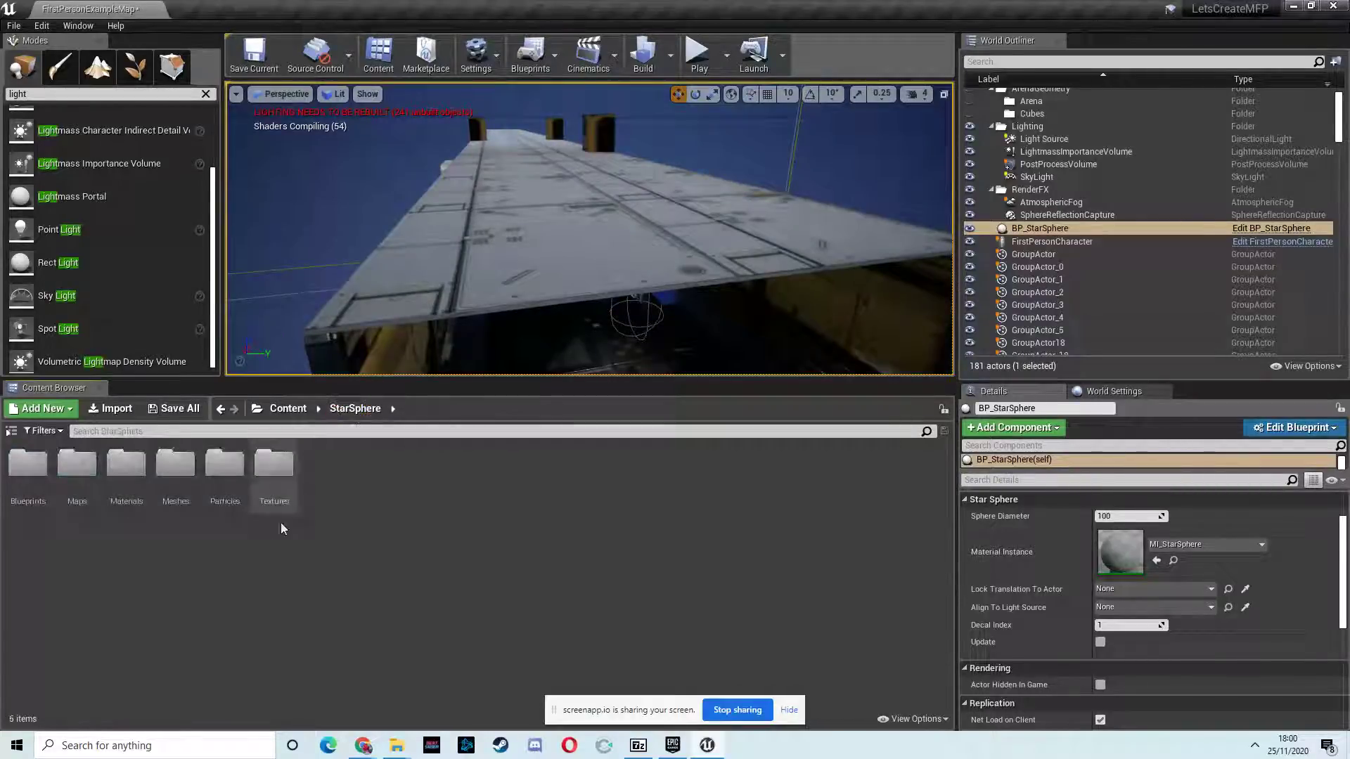
pyautogui.doubleClick(126, 464)
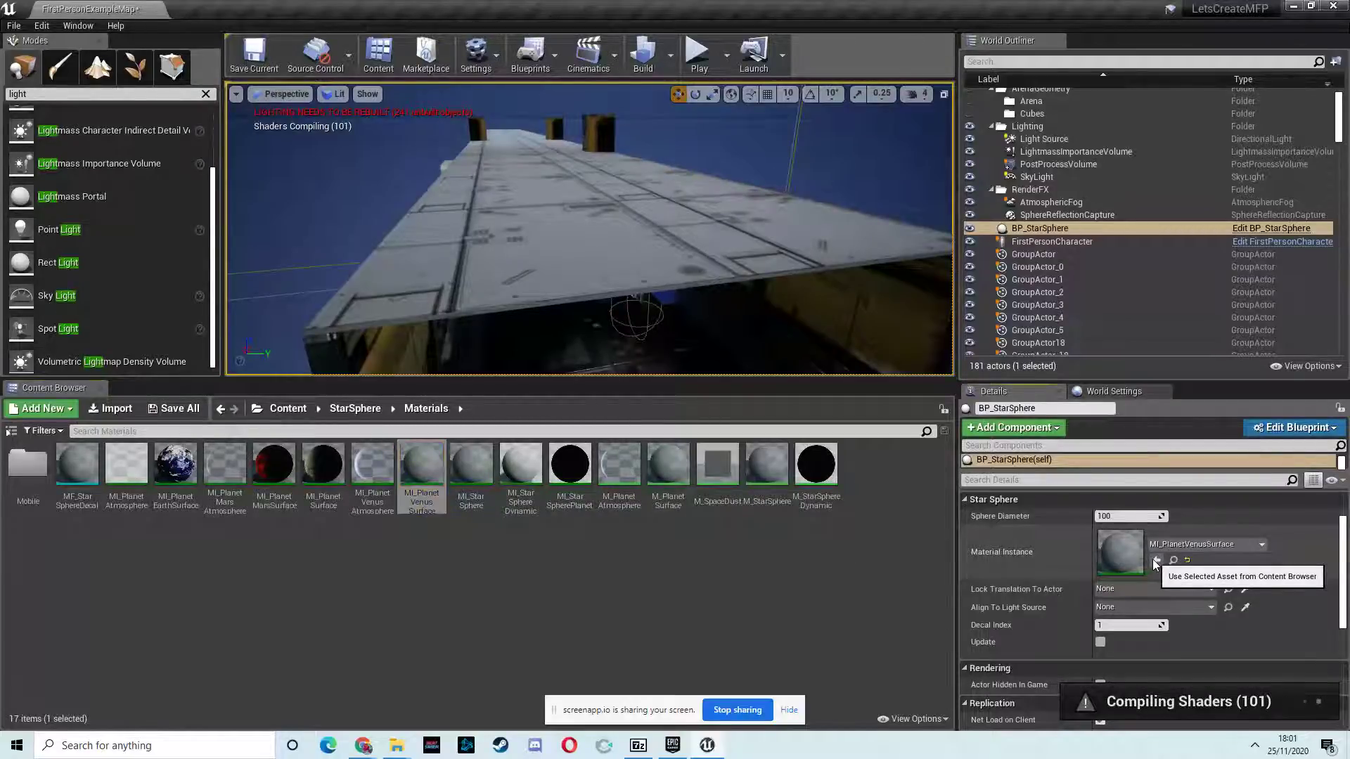
pyautogui.moveTo(758, 284)
pyautogui.mouseDown(button='right')
pyautogui.moveTo(764, 259)
pyautogui.moveTo(719, 236)
pyautogui.moveTo(790, 181)
pyautogui.moveTo(905, 216)
pyautogui.moveTo(865, 271)
pyautogui.moveTo(785, 288)
pyautogui.moveTo(780, 274)
pyautogui.mouseUp(button='right')
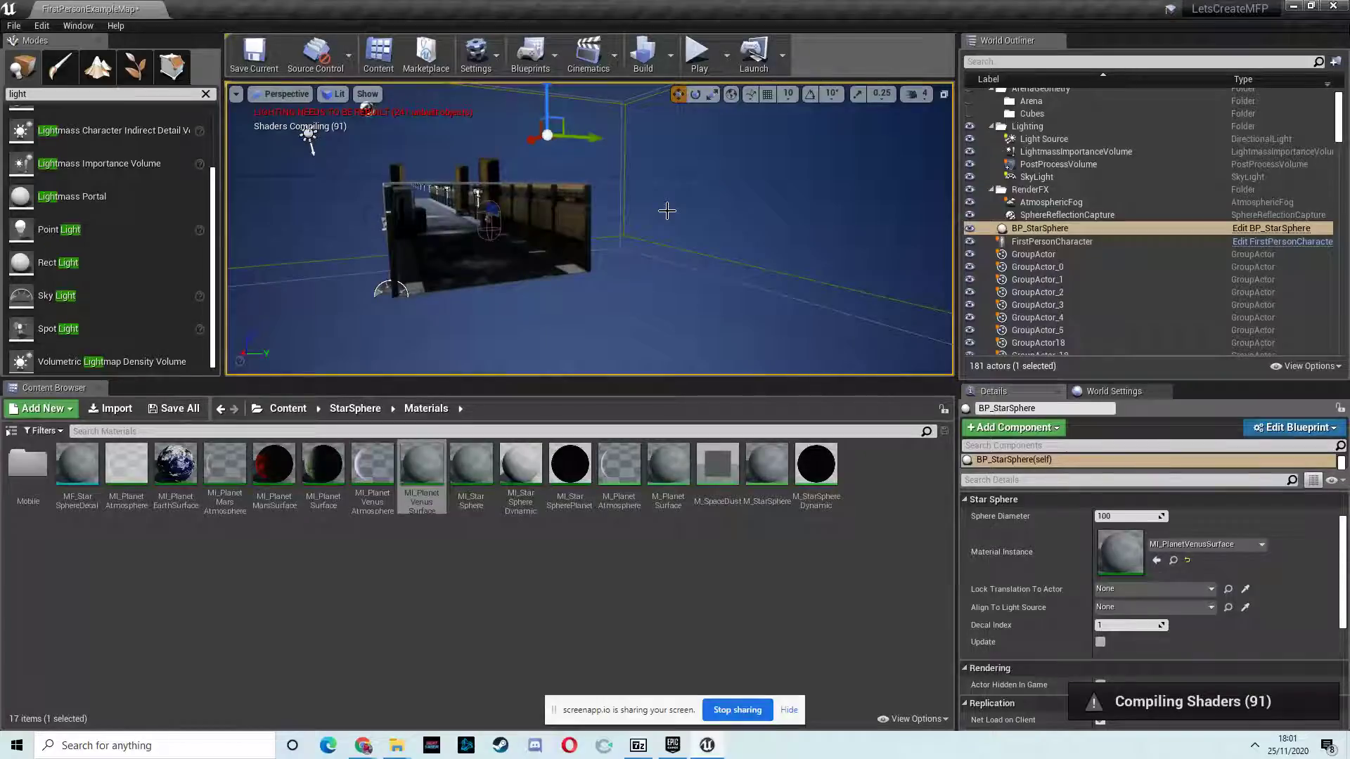
pyautogui.click(1187, 560)
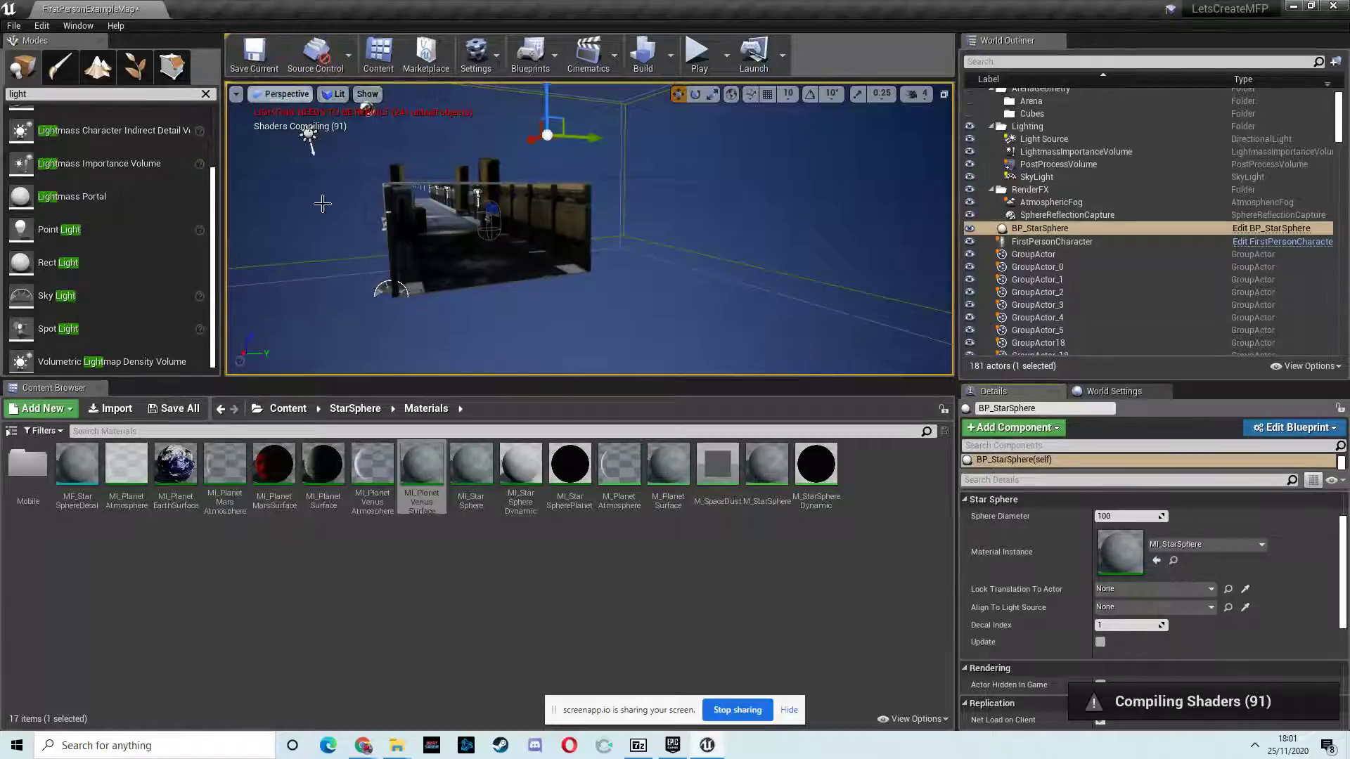
pyautogui.hotkey('alt', 'Tab')
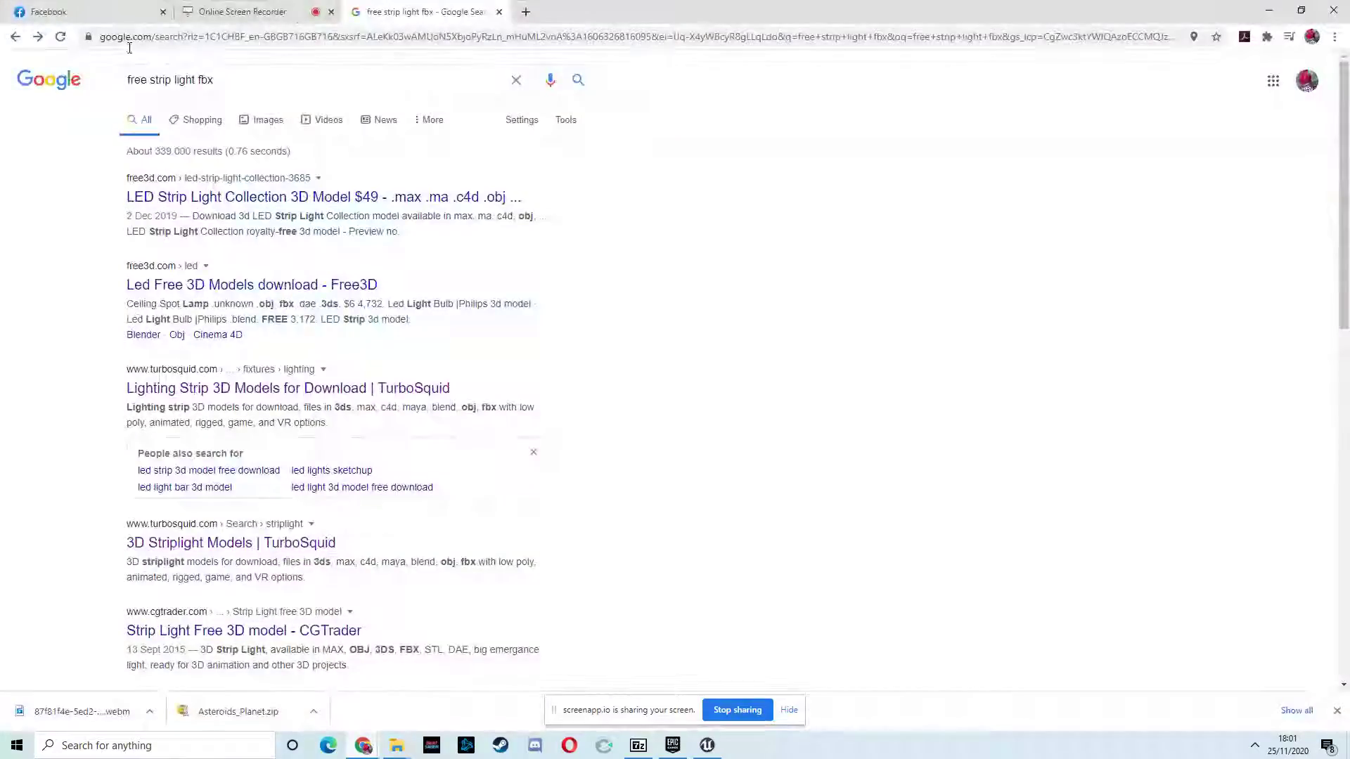
pyautogui.click(304, 8)
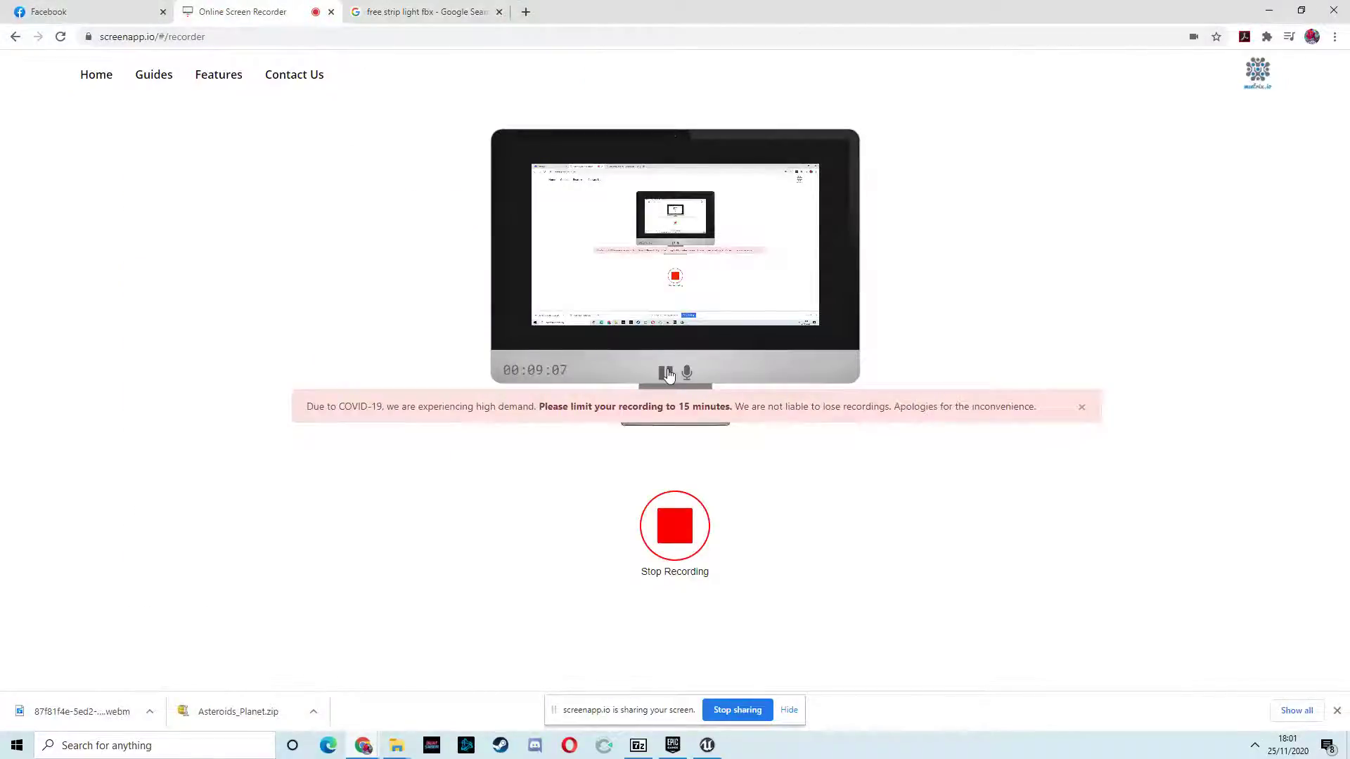
pyautogui.click(1270, 10)
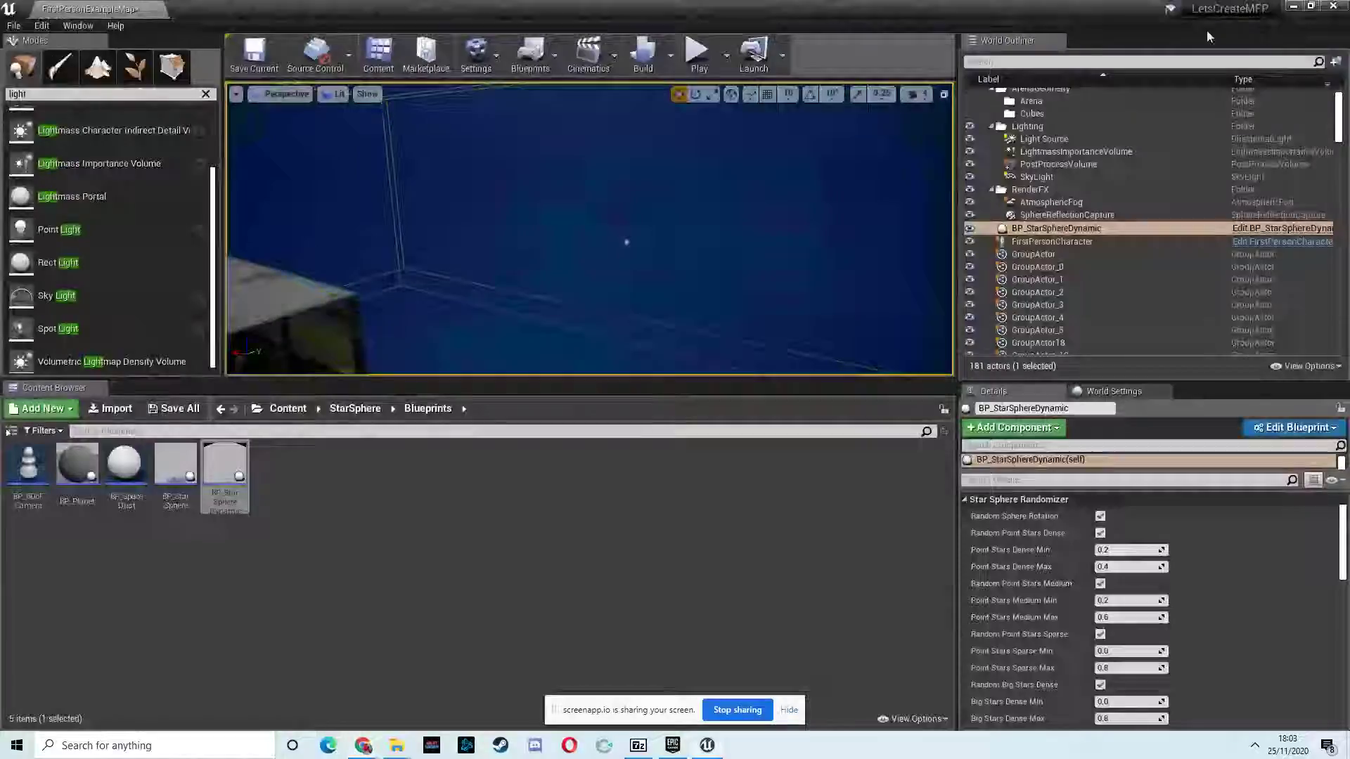
# Inspect the corridor's interior and the BP_StarSphereDynamic sky through its wall openings and open end
pyautogui.moveTo(602, 230); pyautogui.dragTo(331, 326, button='right')
pyautogui.press('w')
pyautogui.moveTo(6, 285); pyautogui.dragTo(334, 269, button='right')
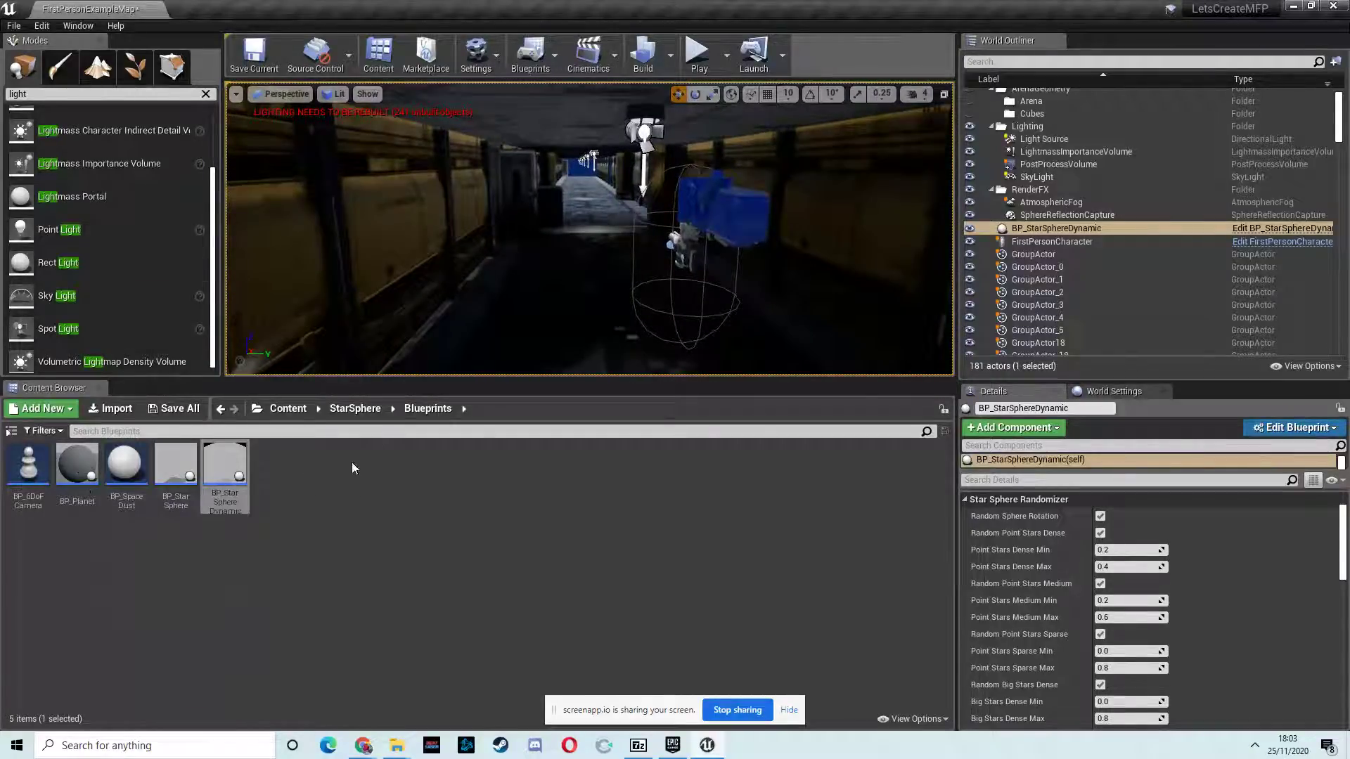
pyautogui.press('w')
pyautogui.moveTo(515, 205); pyautogui.dragTo(659, 238, button='right')
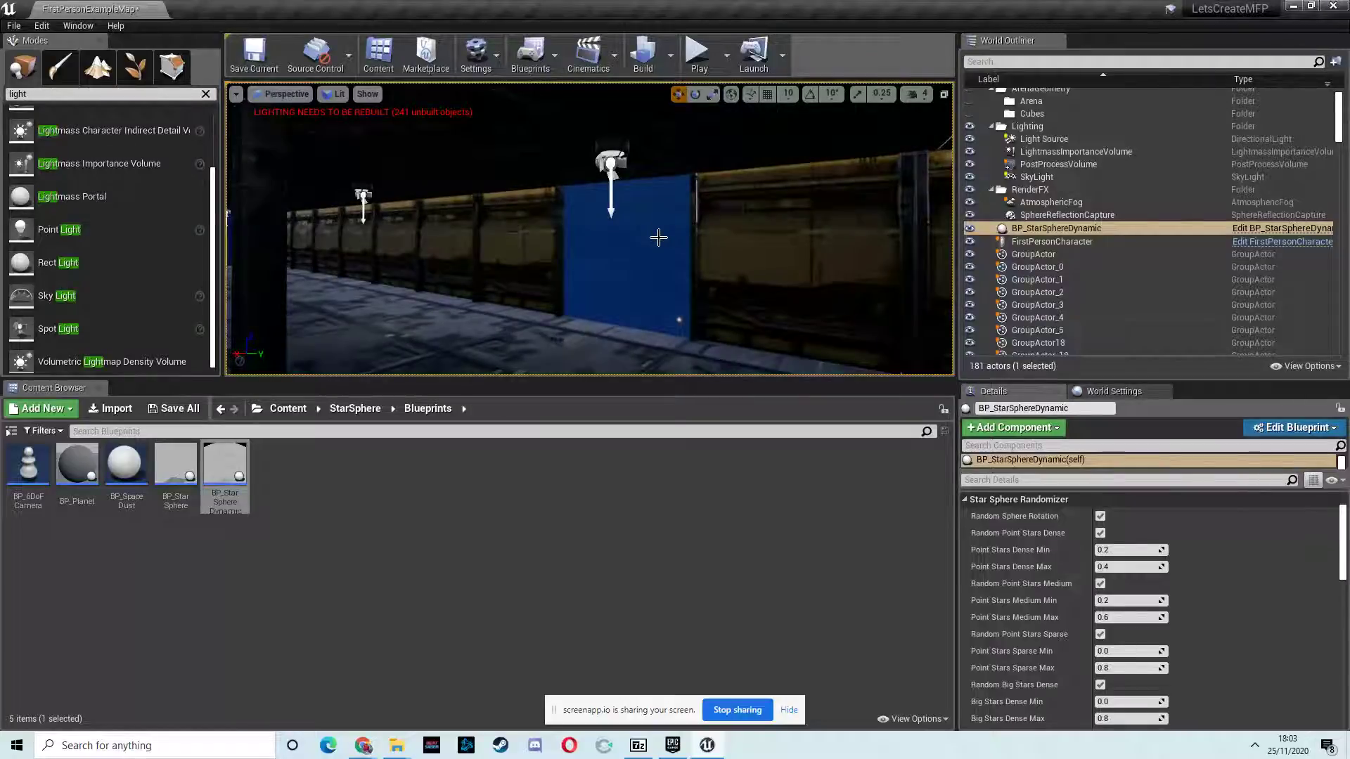
pyautogui.moveTo(458, 259); pyautogui.dragTo(1047, 377, button='right')
pyautogui.press('w')
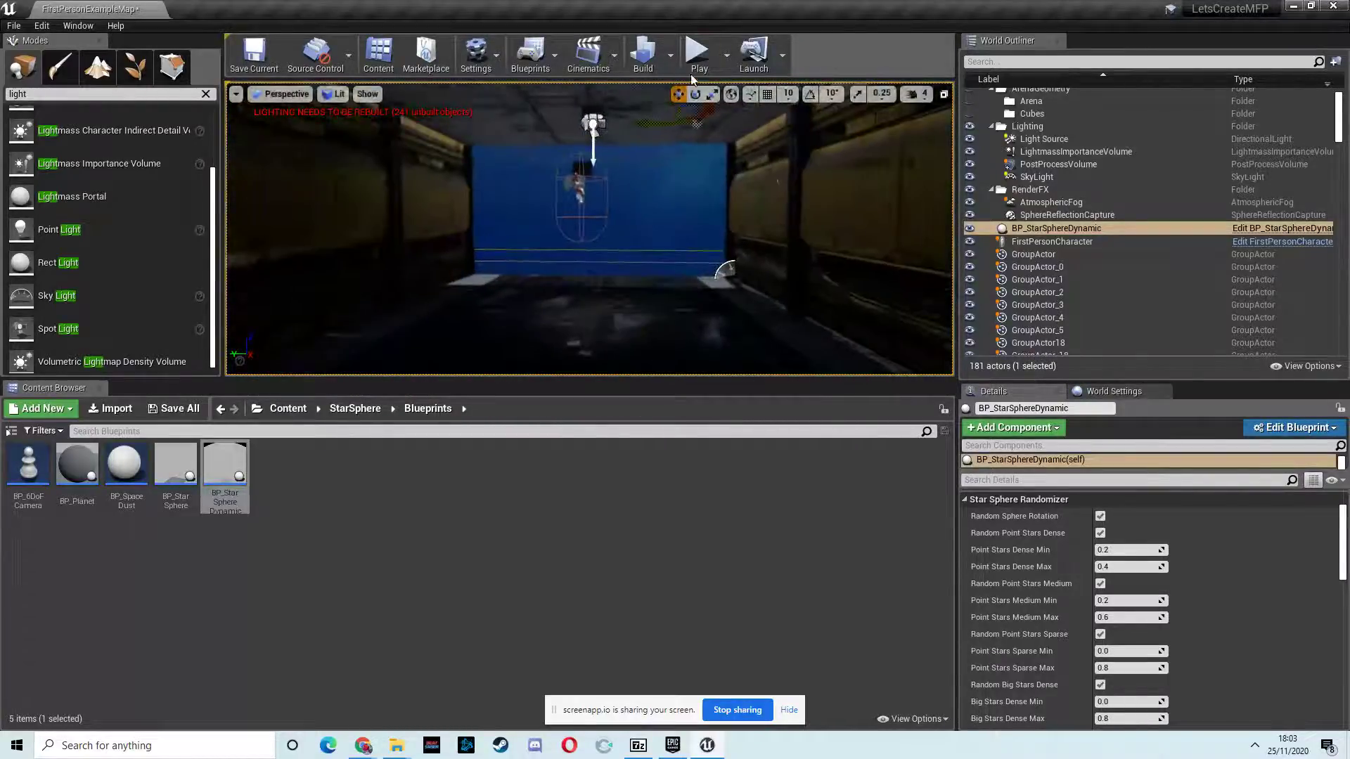
# Play-test the level by walking down the corridor, and close the message log after ending the session
pyautogui.press('w')
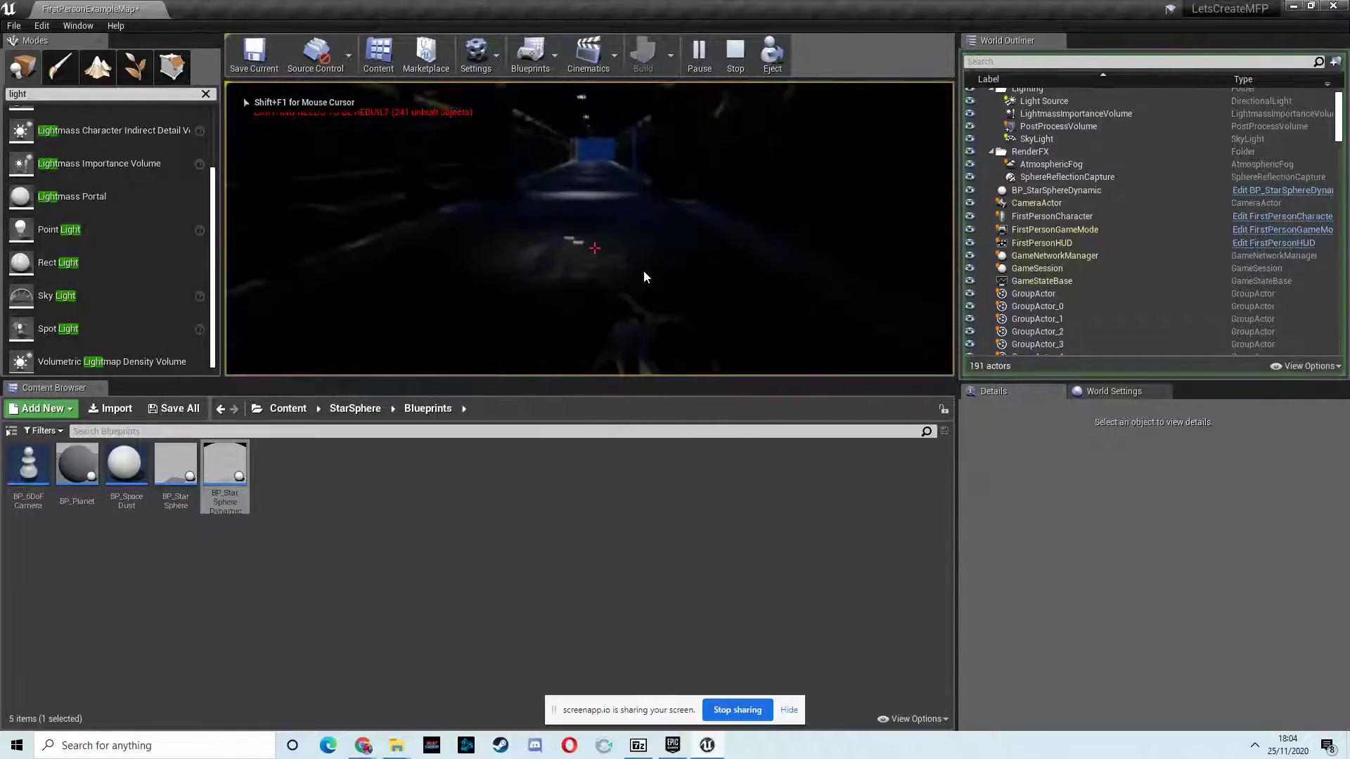
pyautogui.press('w')
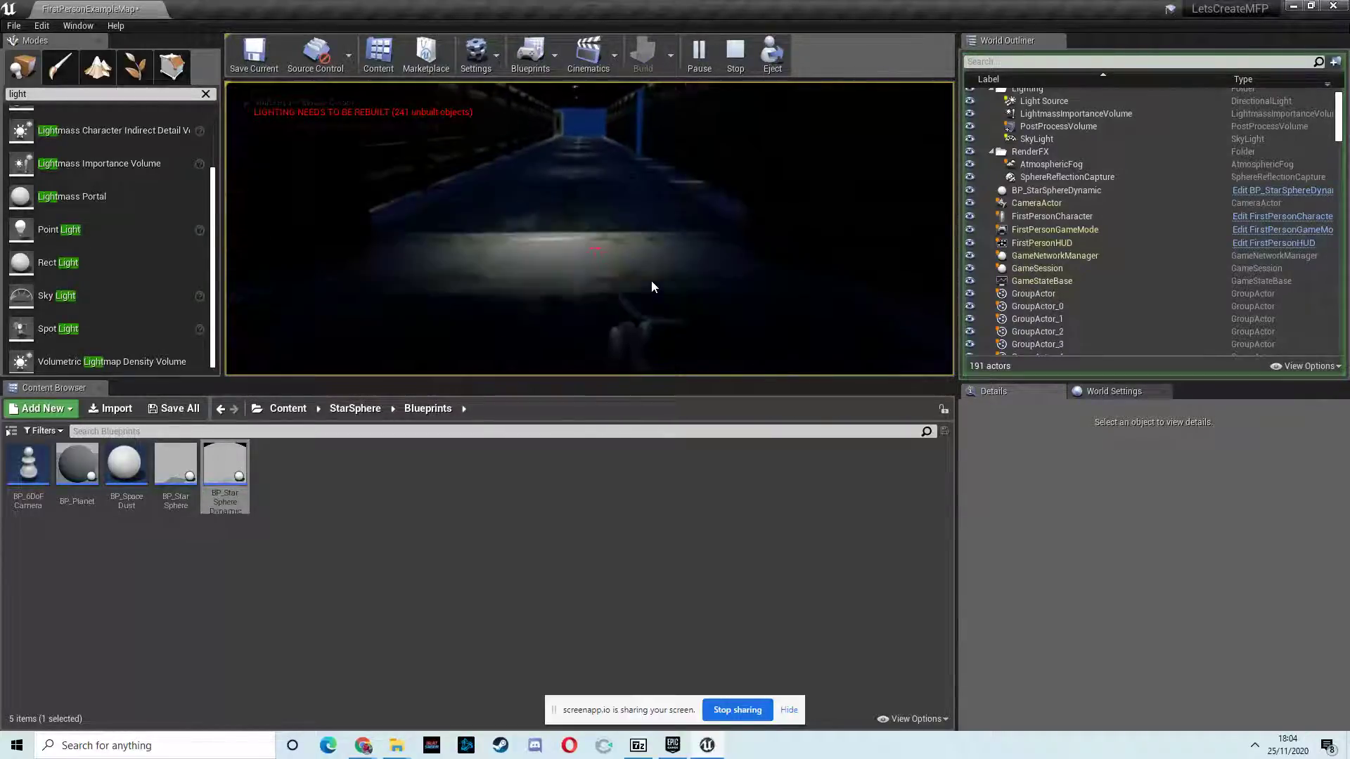
pyautogui.press('w')
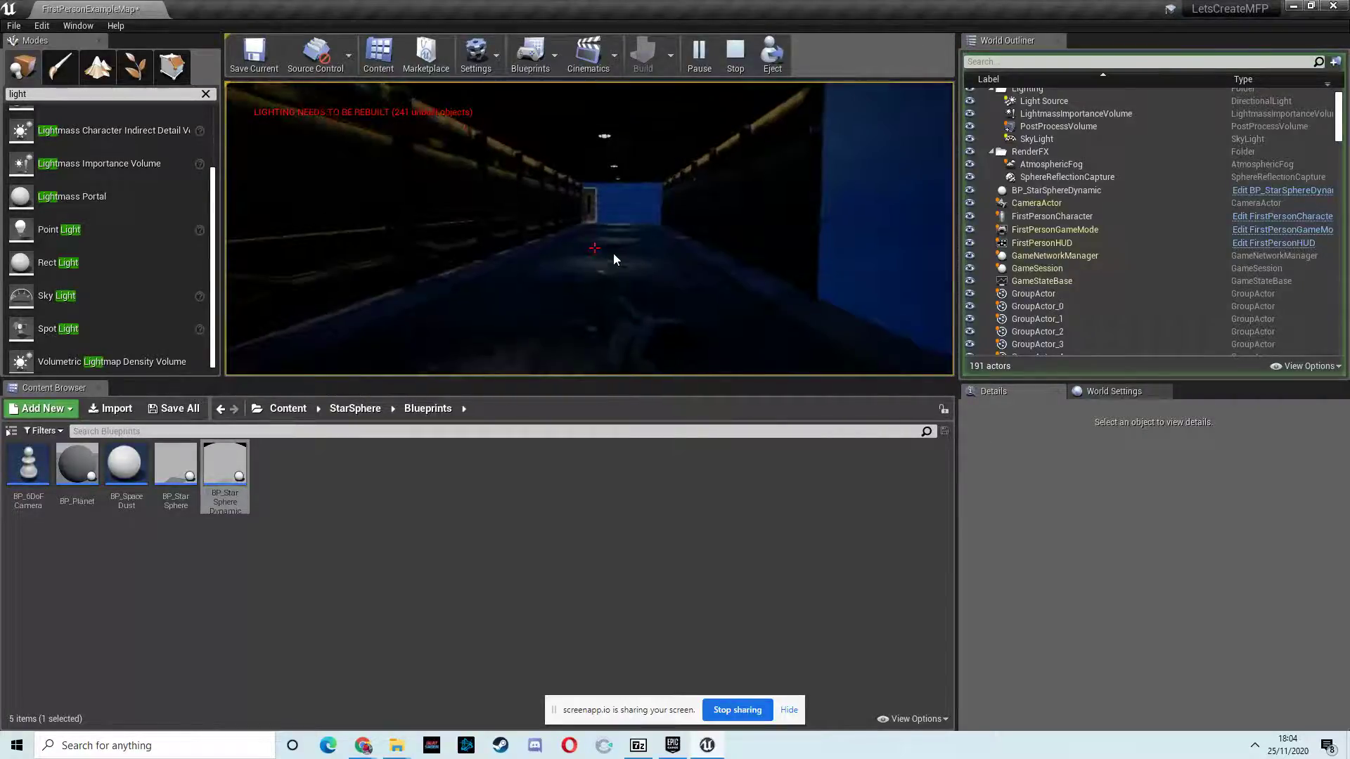
pyautogui.press('Escape')
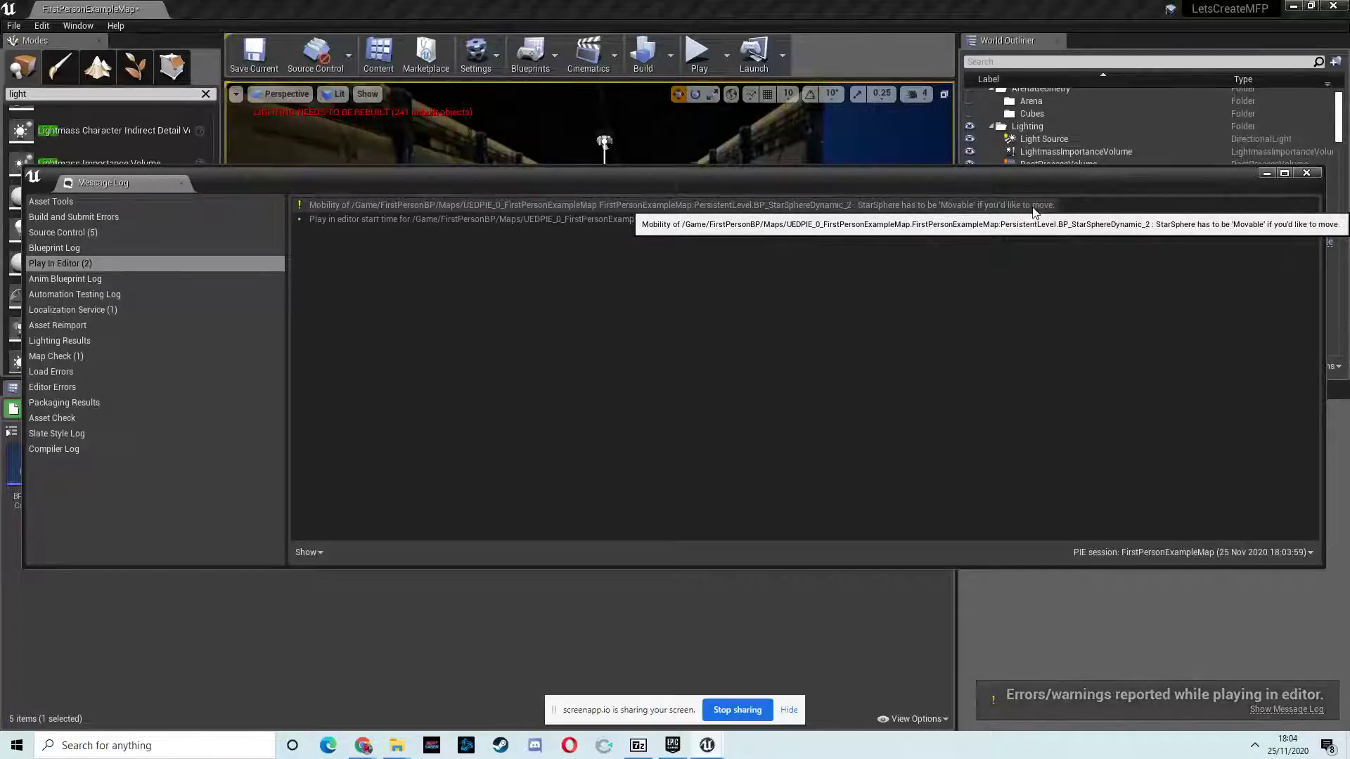
pyautogui.click(1308, 173)
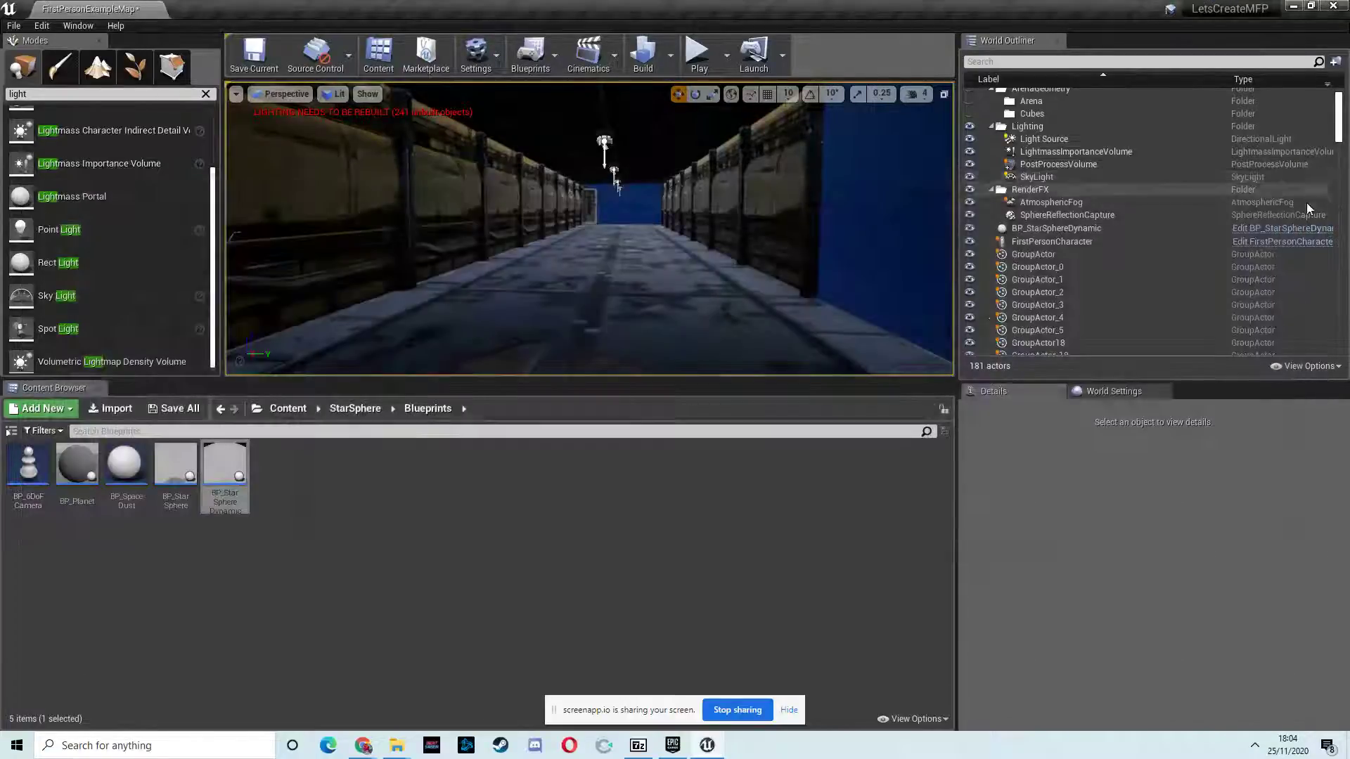
# Select the BP_StarSphereDynamic actor and review its properties down to the Actor settings
pyautogui.click(903, 190)
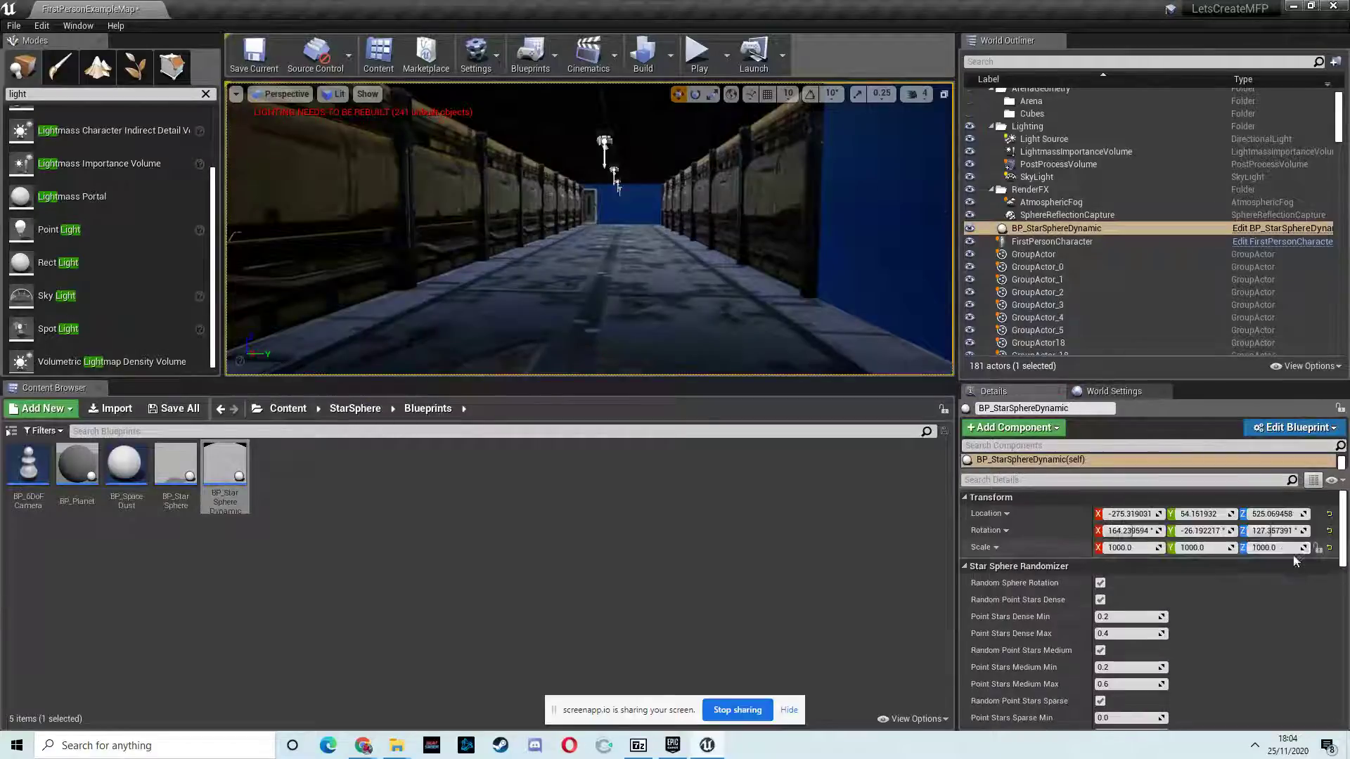
pyautogui.scroll(-15, 1236, 539)
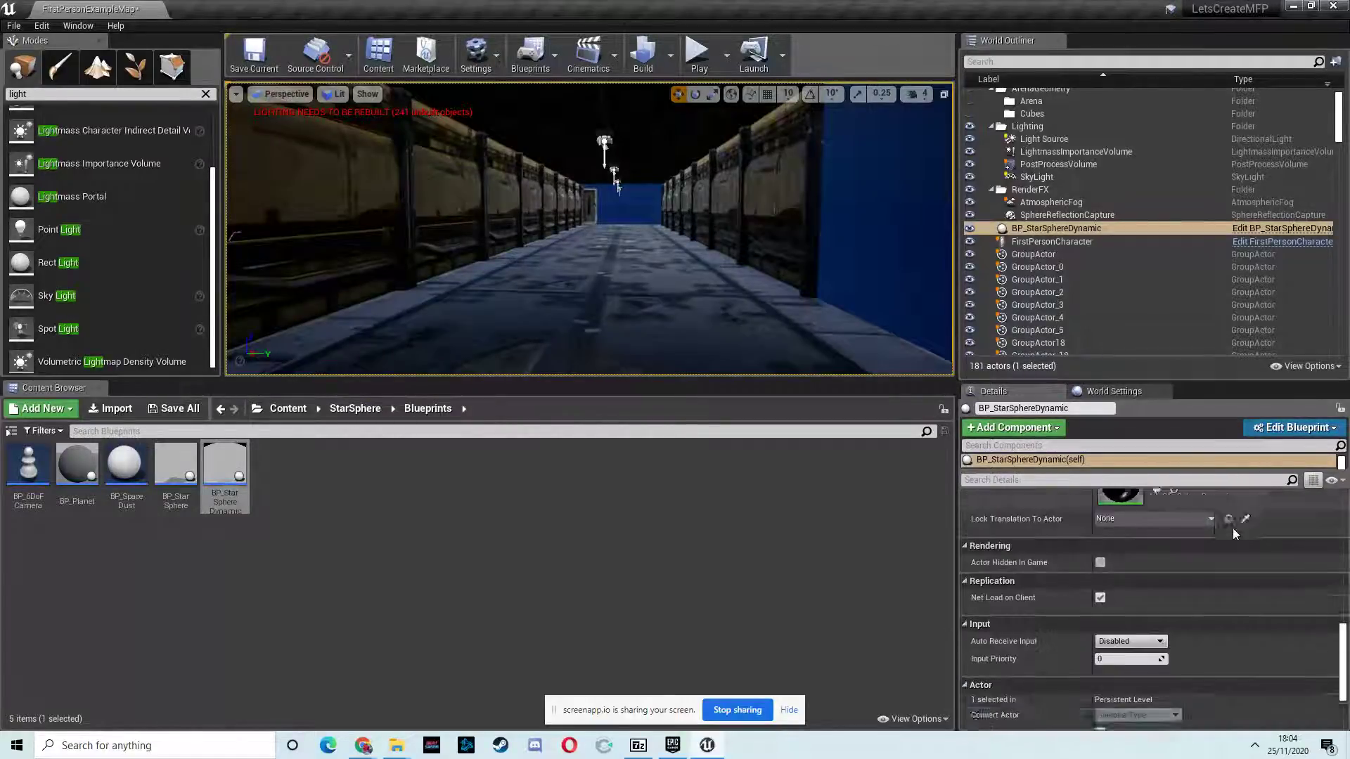
pyautogui.moveTo(465, 249); pyautogui.dragTo(575, 266, button='right')
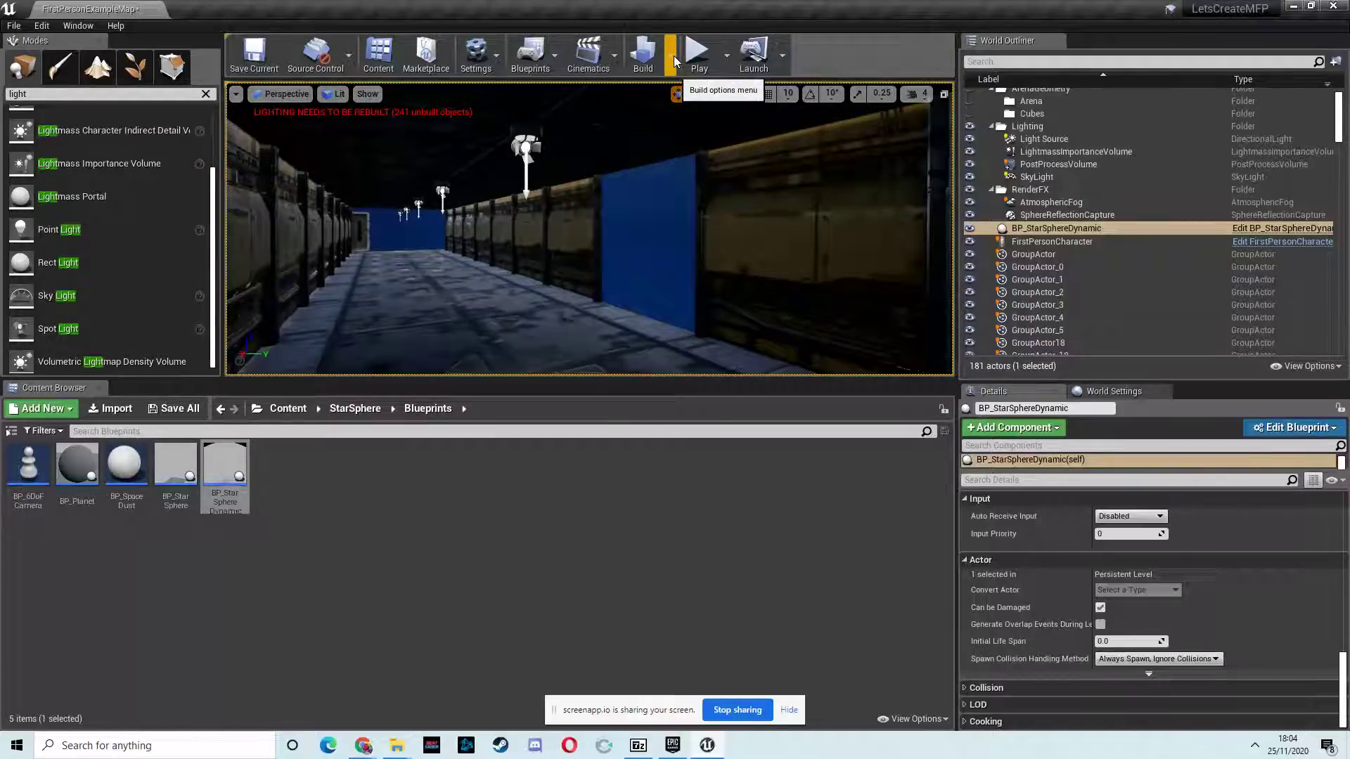
pyautogui.moveTo(520, 269)
pyautogui.mouseDown(button='right')
pyautogui.moveTo(579, 263)
pyautogui.moveTo(38, 272)
pyautogui.moveTo(12, 261)
pyautogui.moveTo(84, 263)
pyautogui.moveTo(63, 267)
pyautogui.moveTo(100, 296)
pyautogui.moveTo(82, 318)
pyautogui.moveTo(2, 259)
pyautogui.moveTo(289, 246)
pyautogui.moveTo(531, 270)
pyautogui.mouseUp(button='right')
pyautogui.press('w')
pyautogui.press('s')
pyautogui.press('w')
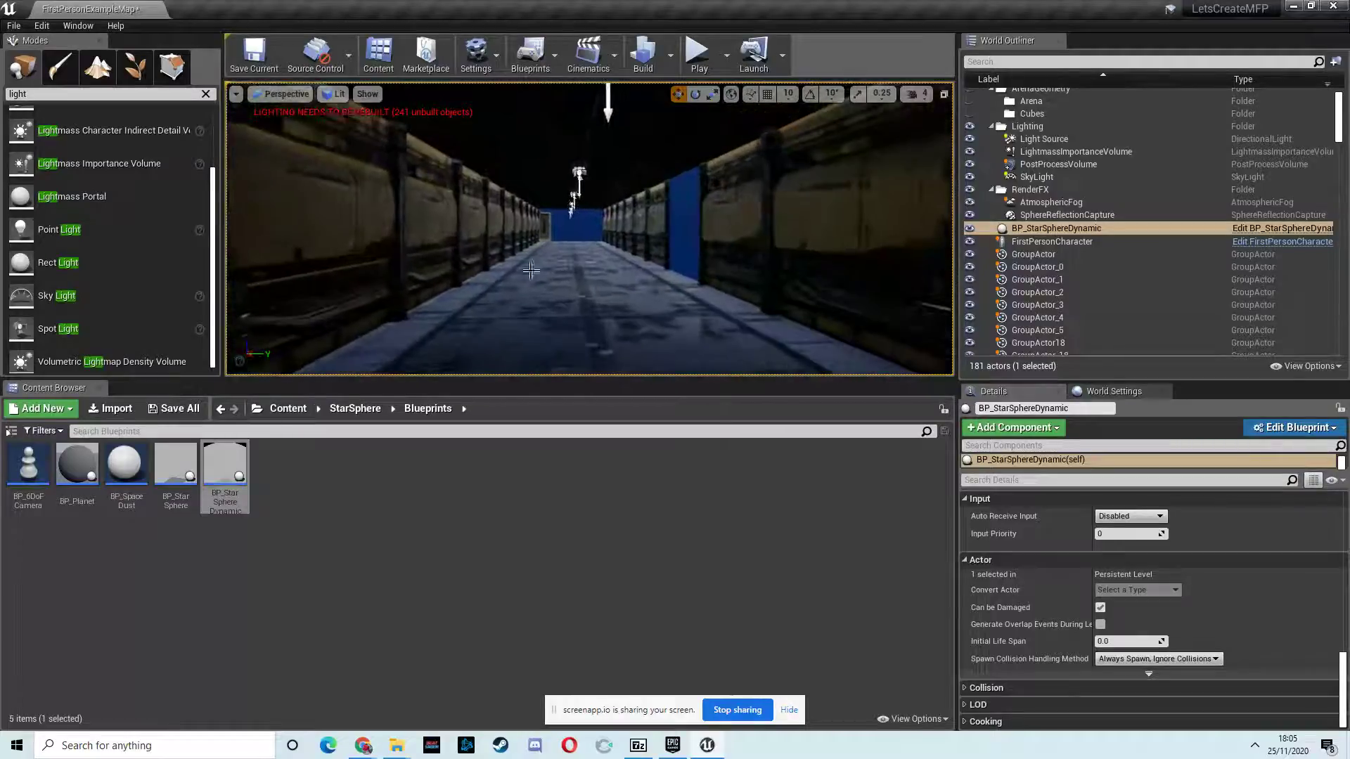
pyautogui.moveTo(641, 248)
pyautogui.mouseDown(button='right')
pyautogui.moveTo(621, 244)
pyautogui.moveTo(654, 237)
pyautogui.moveTo(627, 239)
pyautogui.moveTo(643, 252)
pyautogui.mouseUp(button='right')
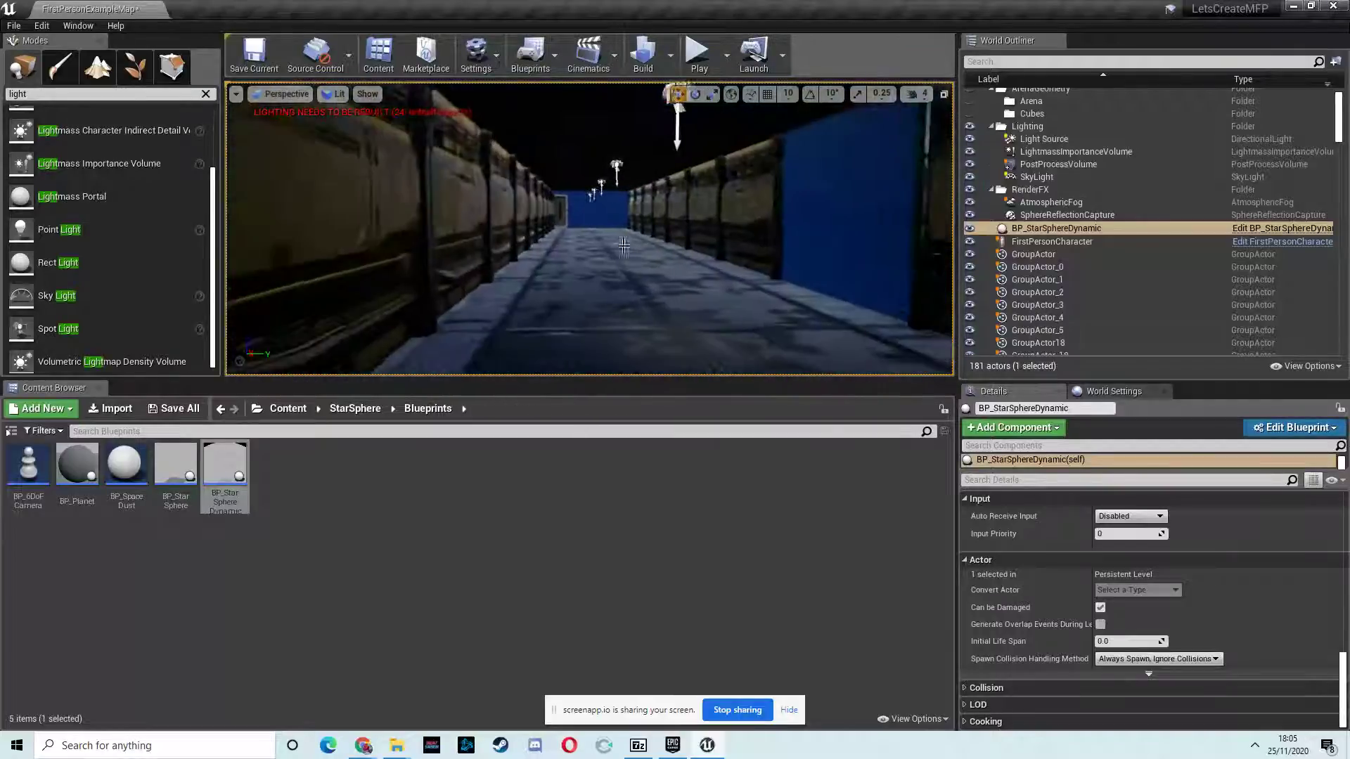
pyautogui.moveTo(364, 747)
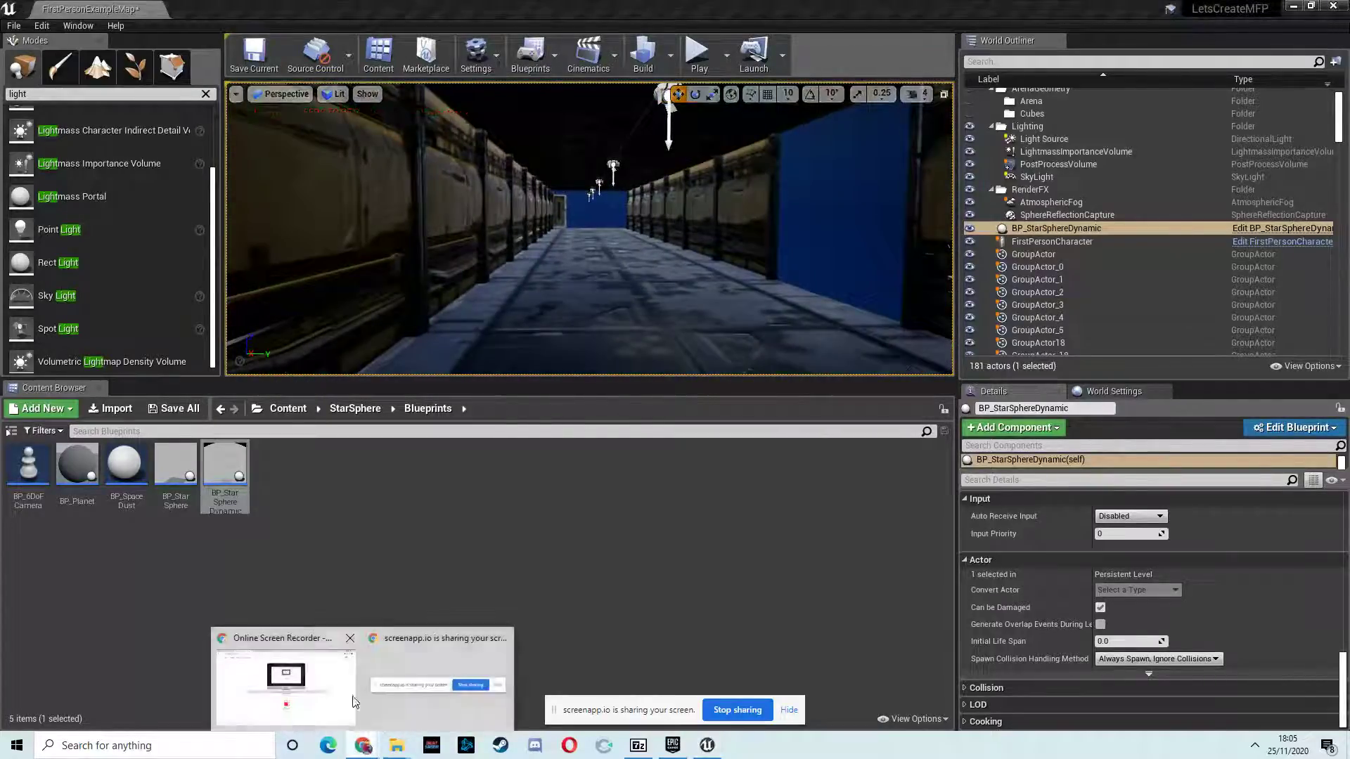